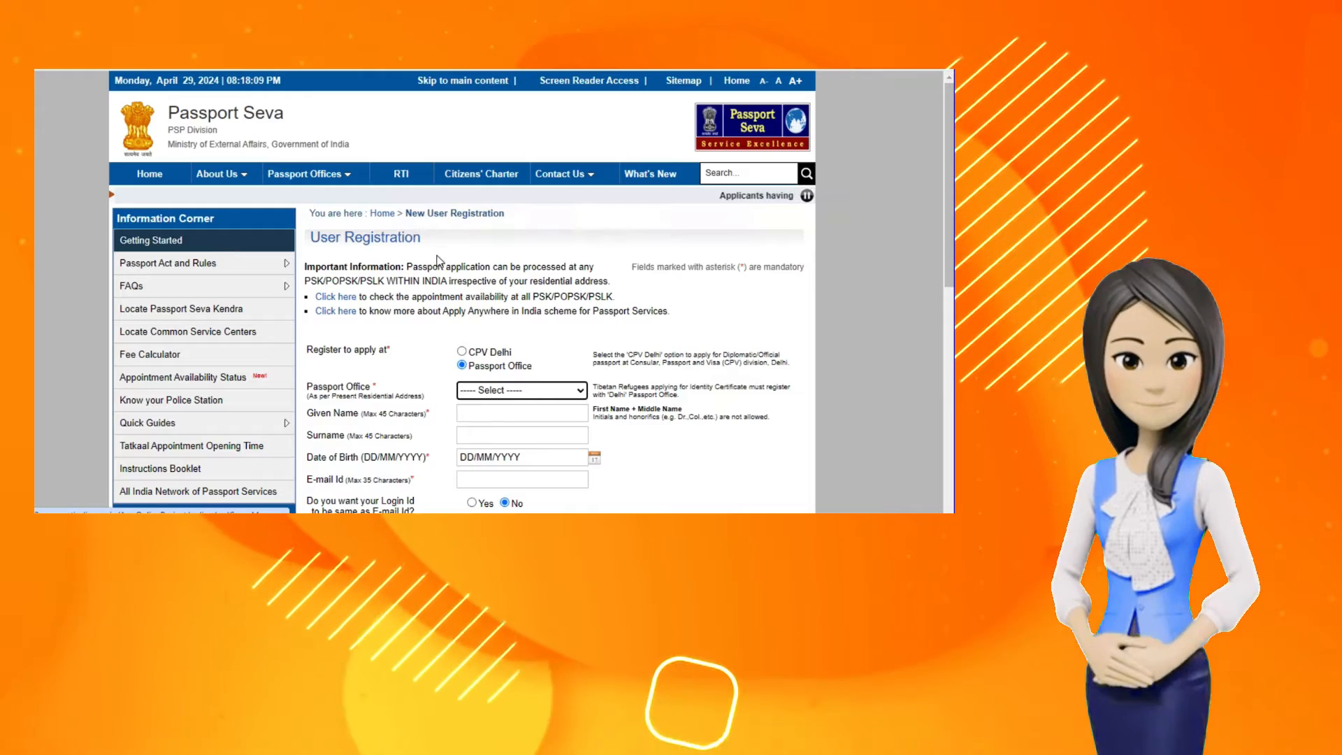
Step: Leave the User Registration preview and bring up the Google home page at google.co.in
left_click(500, 394)
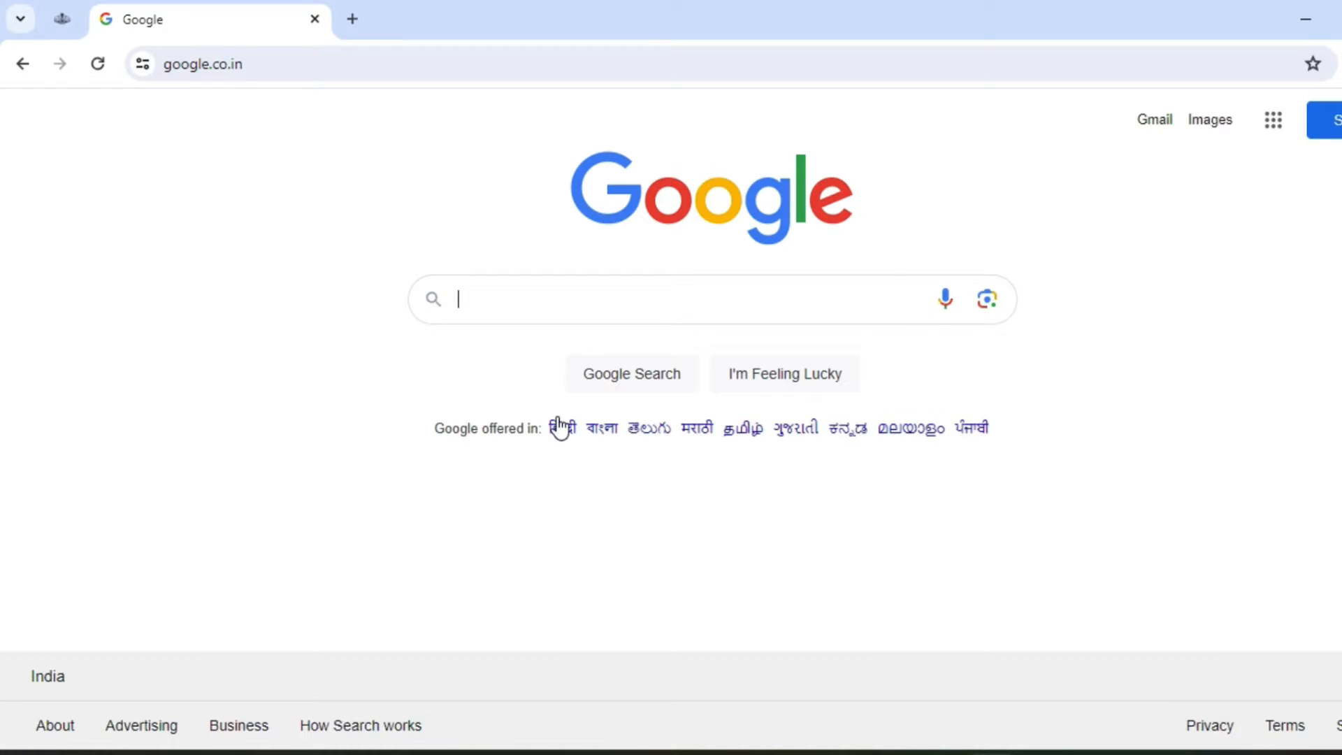
Step: Search Google for 'passport seva' and open the official Passport Seva website
left_click(599, 291)
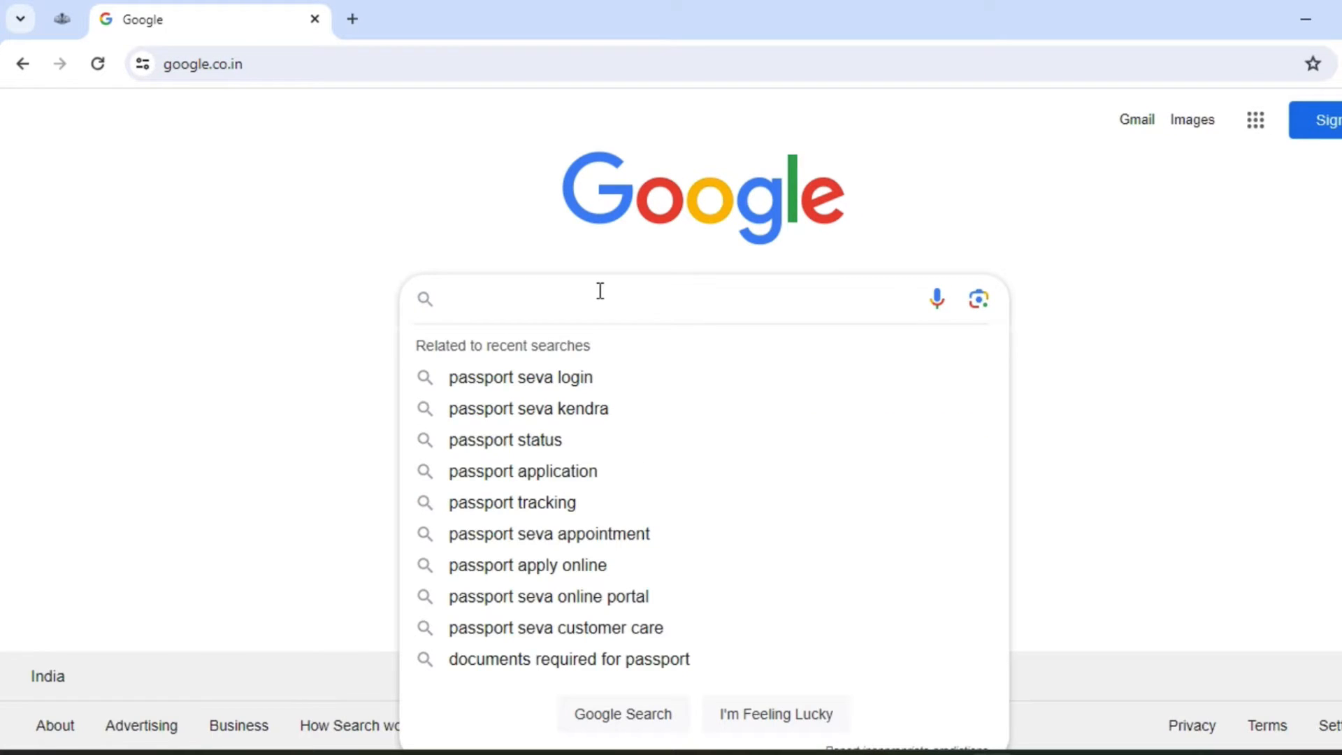
type("pass[p")
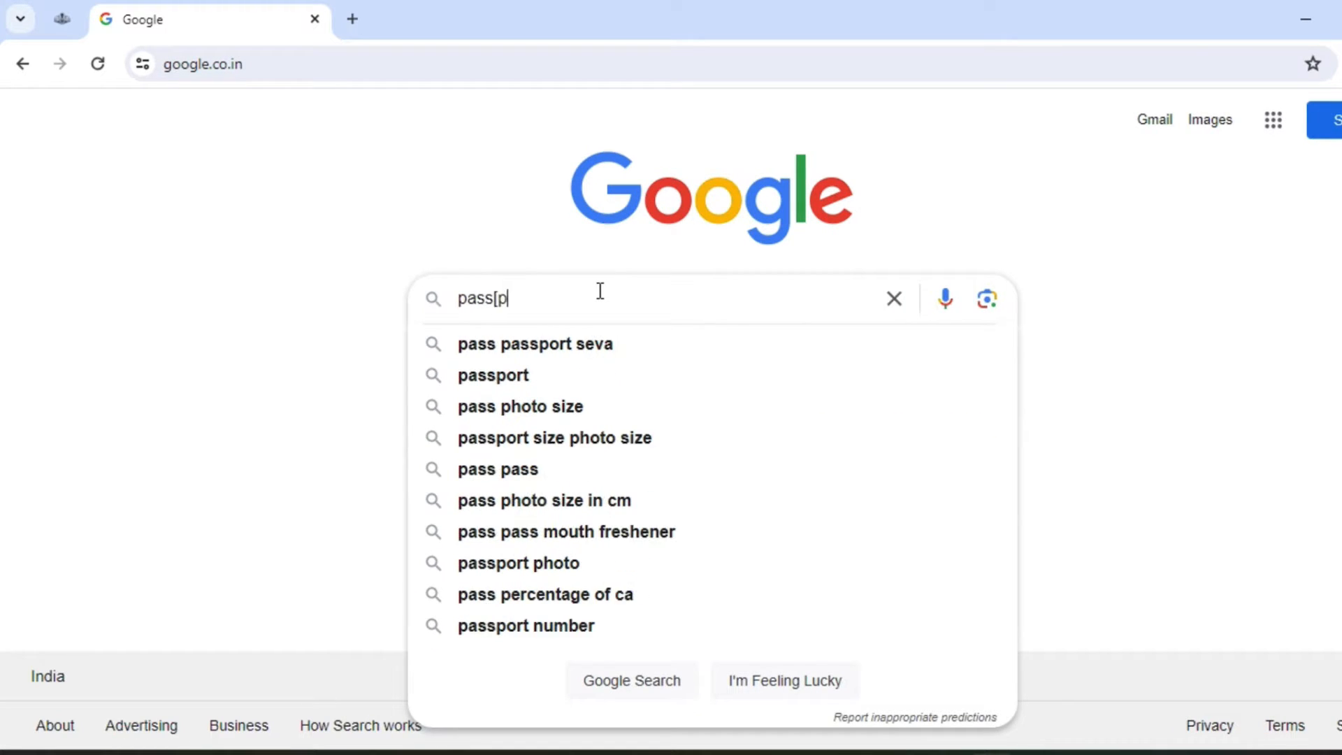
key("BackSpace")
key("BackSpace")
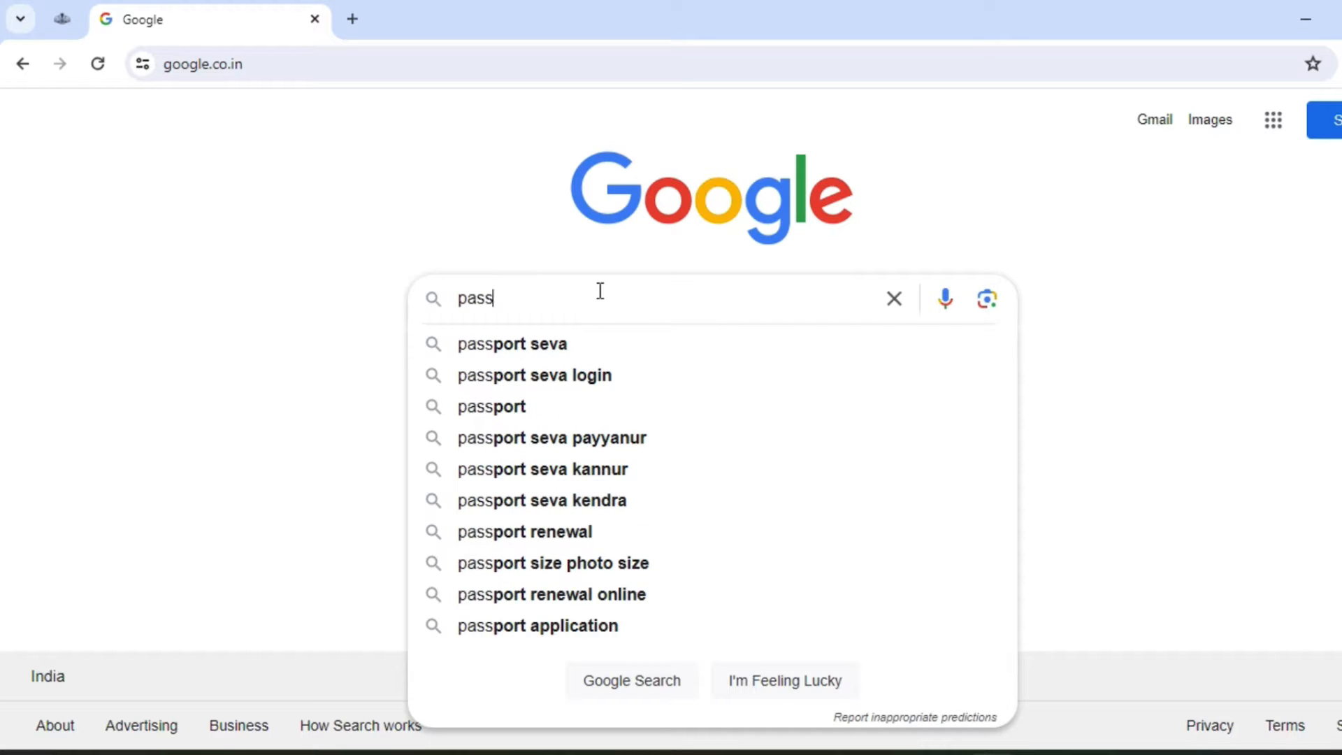
key("BackSpace")
key("BackSpace")
key("BackSpace")
key("BackSpace")
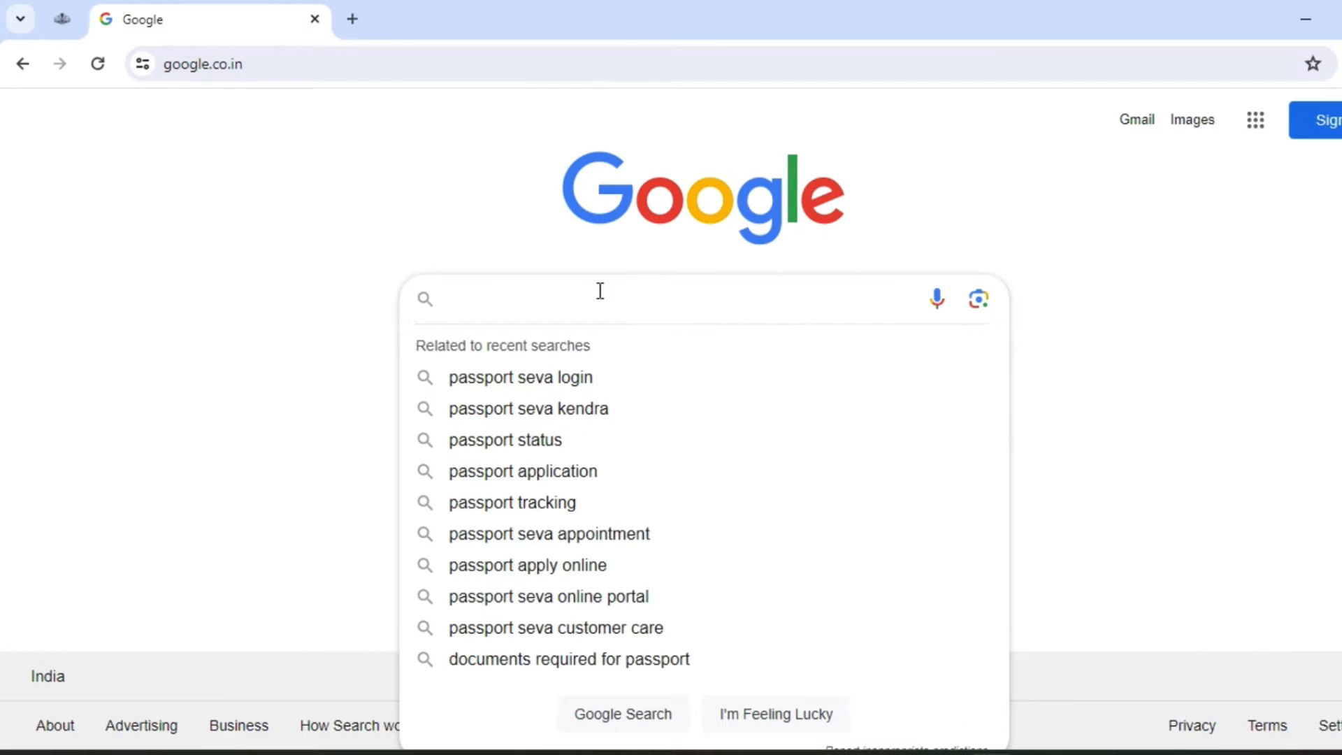
type("passport")
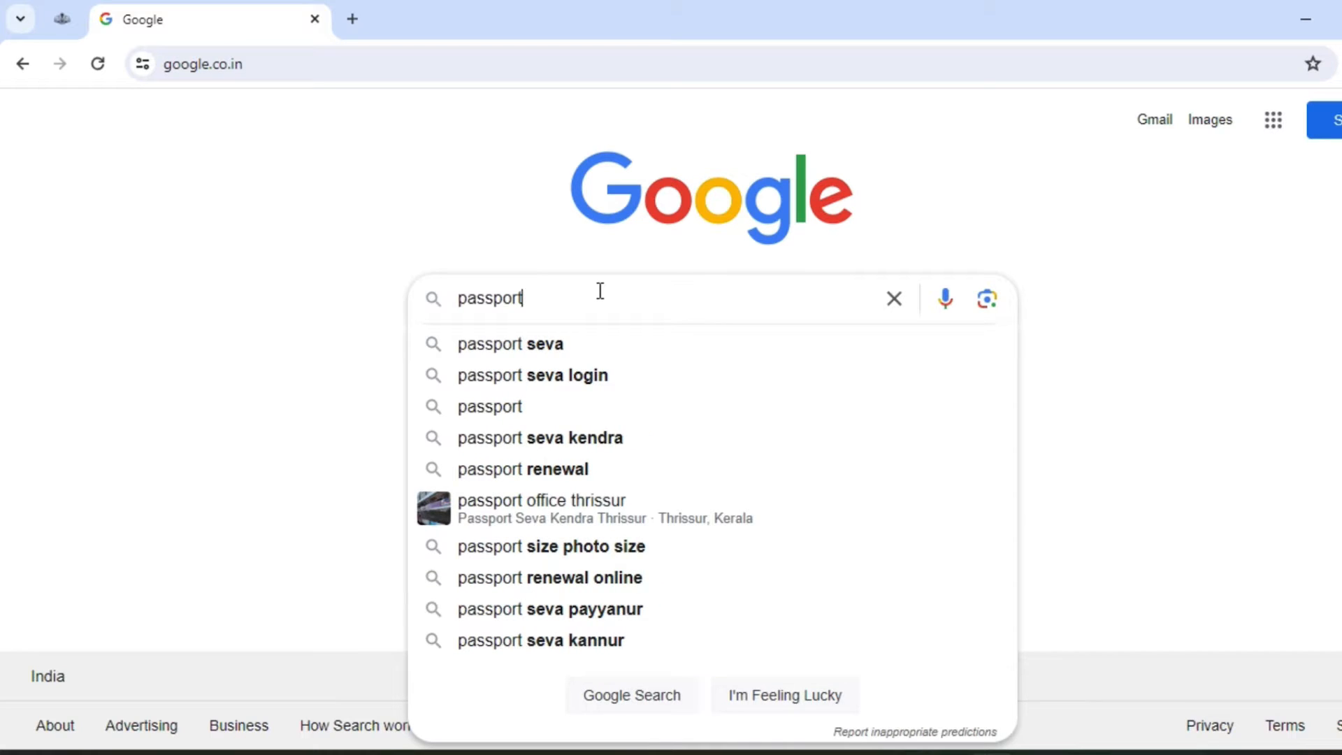
type(" seva")
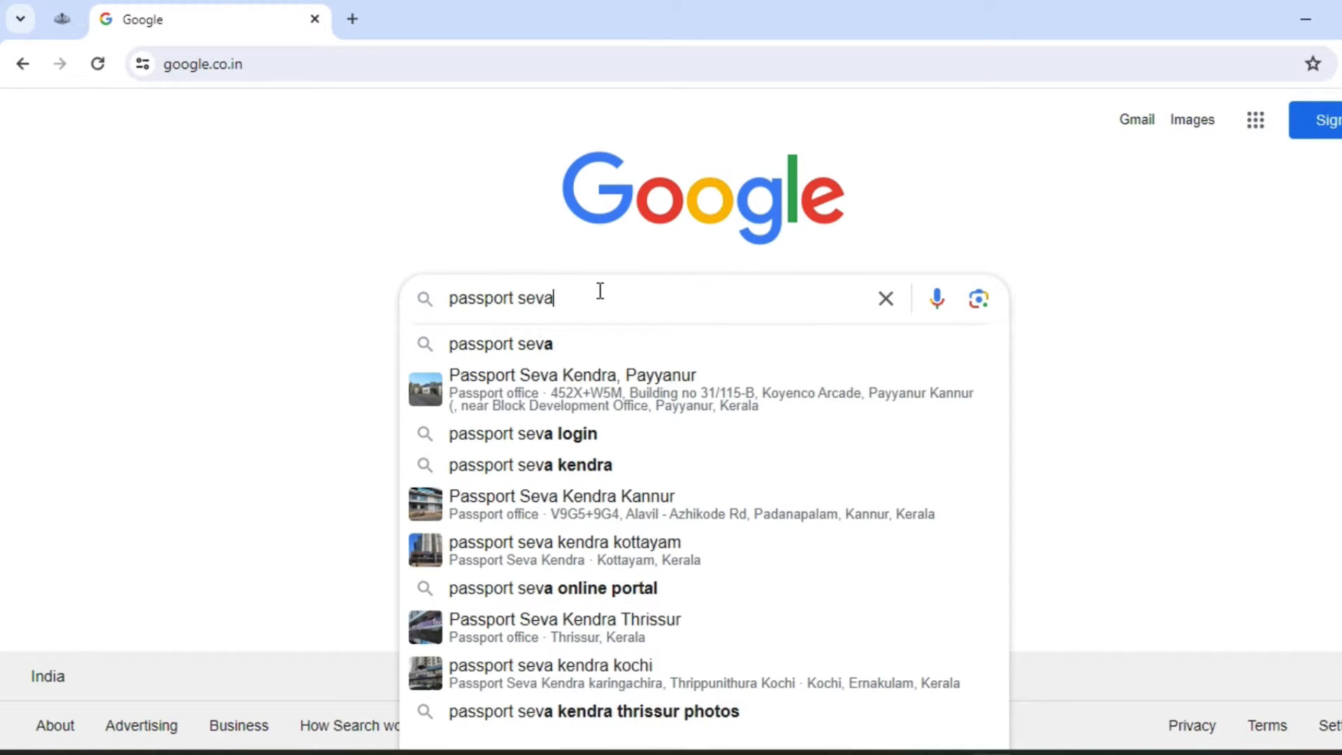
key("Return")
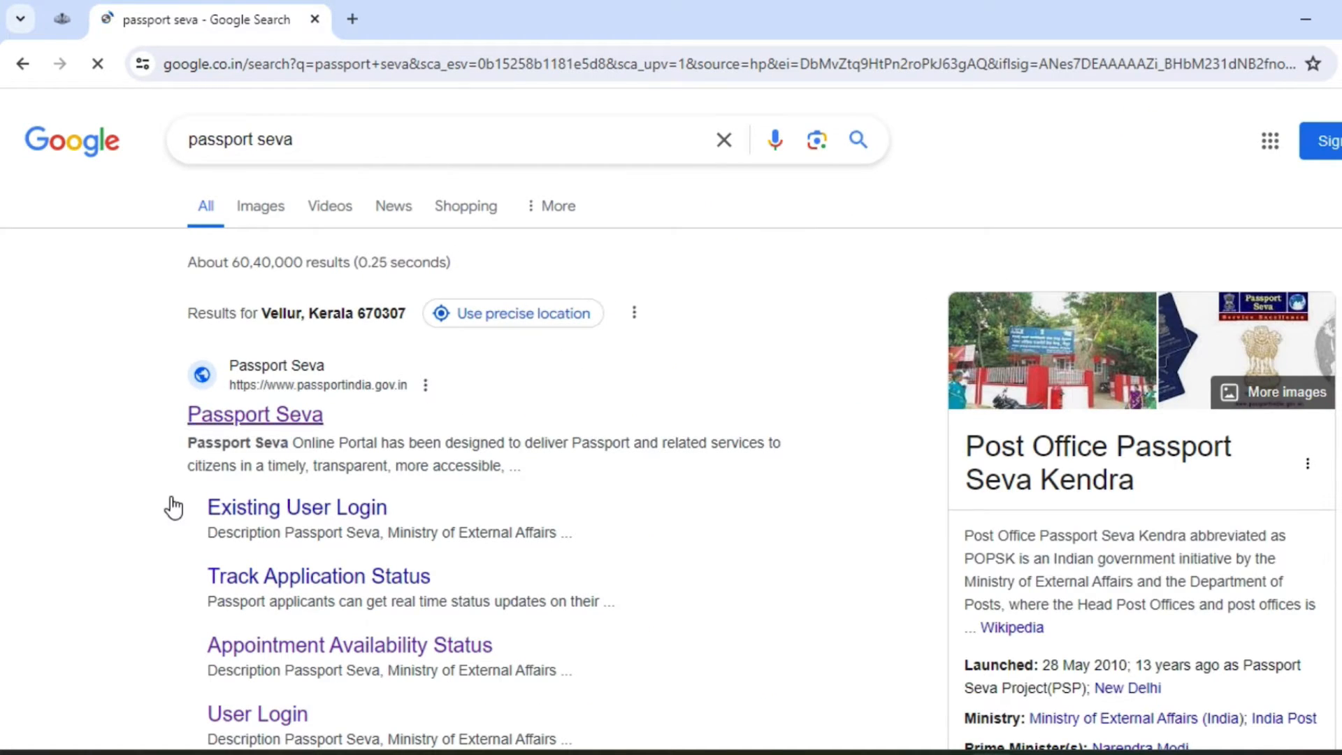
left_click(216, 418)
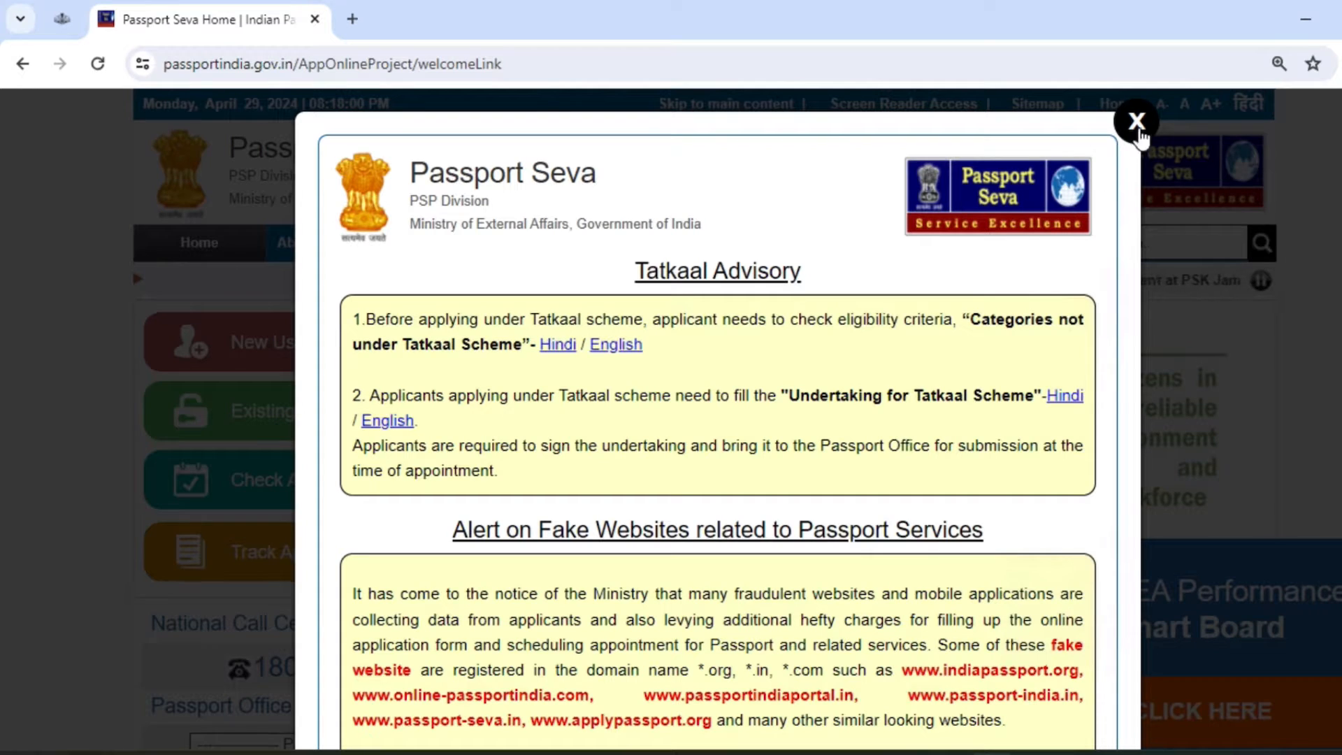
Step: Dismiss the Tatkaal advisory and start a new user registration with Kozhikode passport office
left_click(1137, 123)
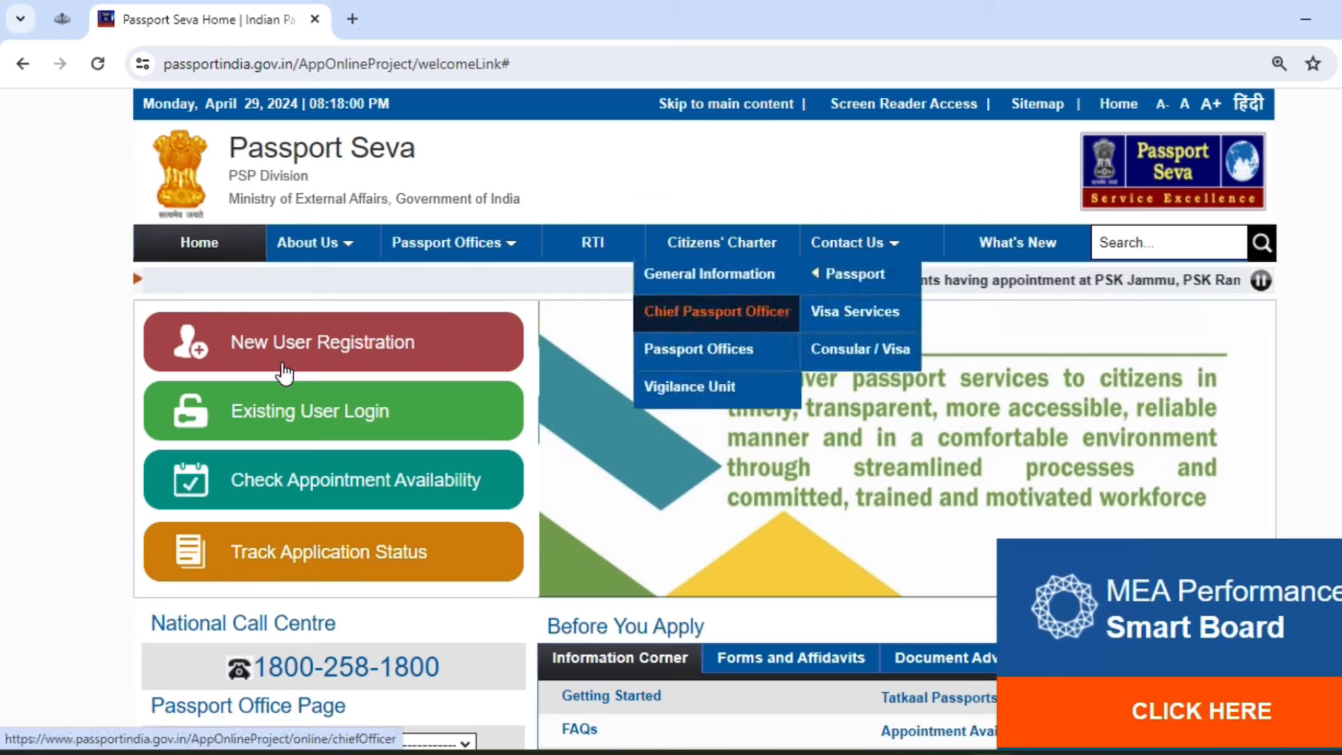
left_click(332, 355)
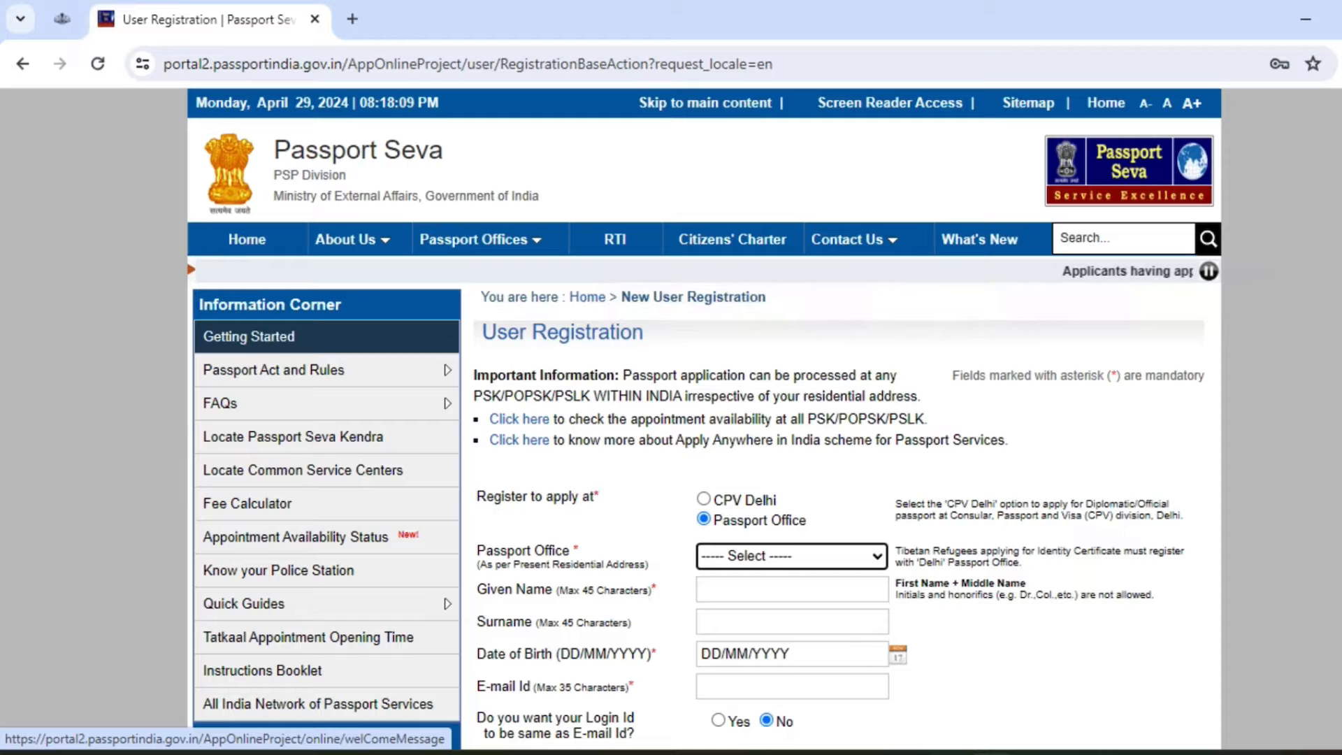
left_click(757, 558)
scroll(773, 278, "down", 6)
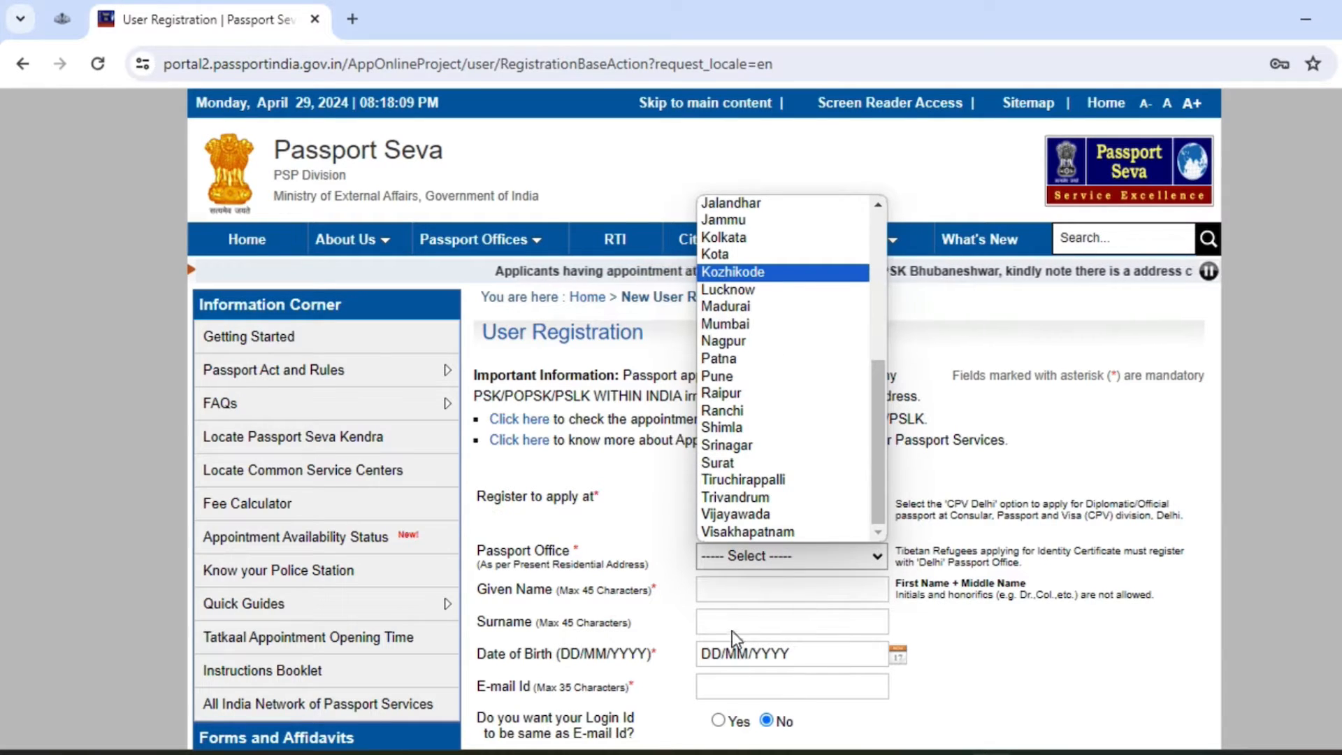
left_click(771, 274)
left_click(845, 583)
type("LE")
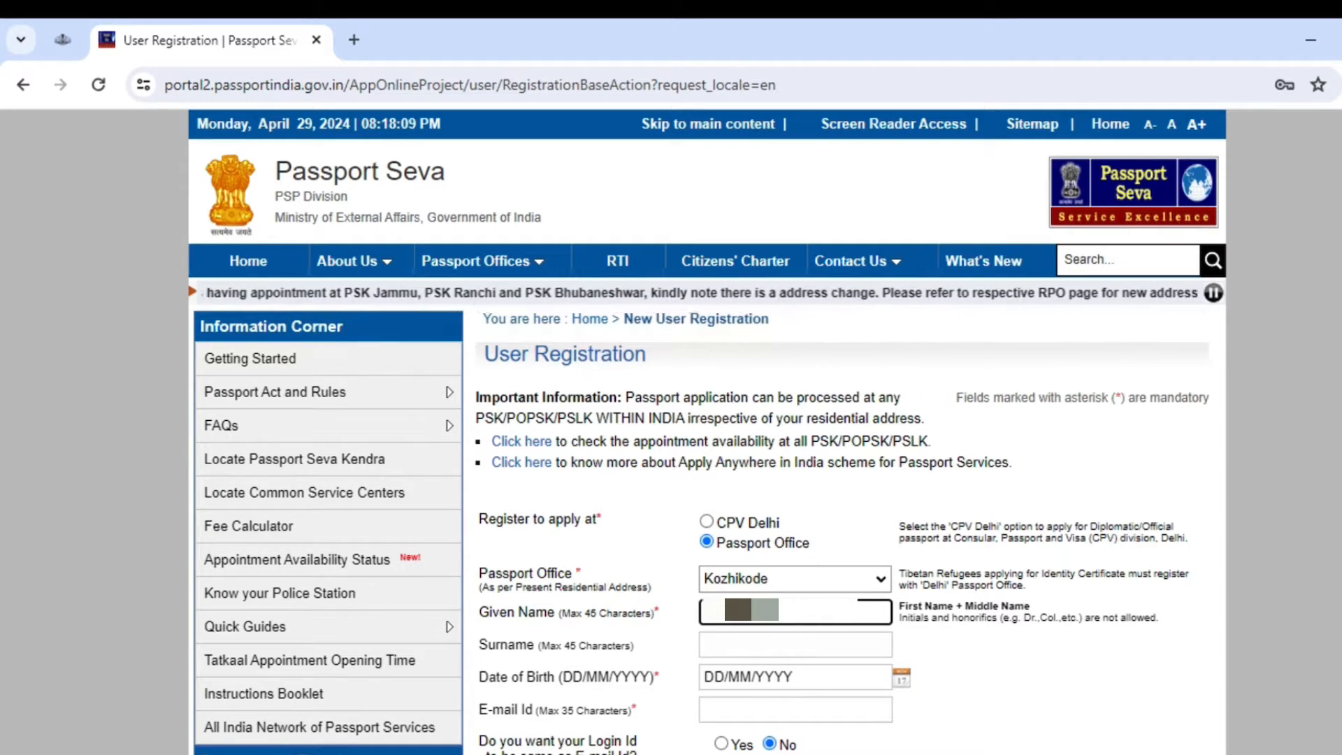
type("a")
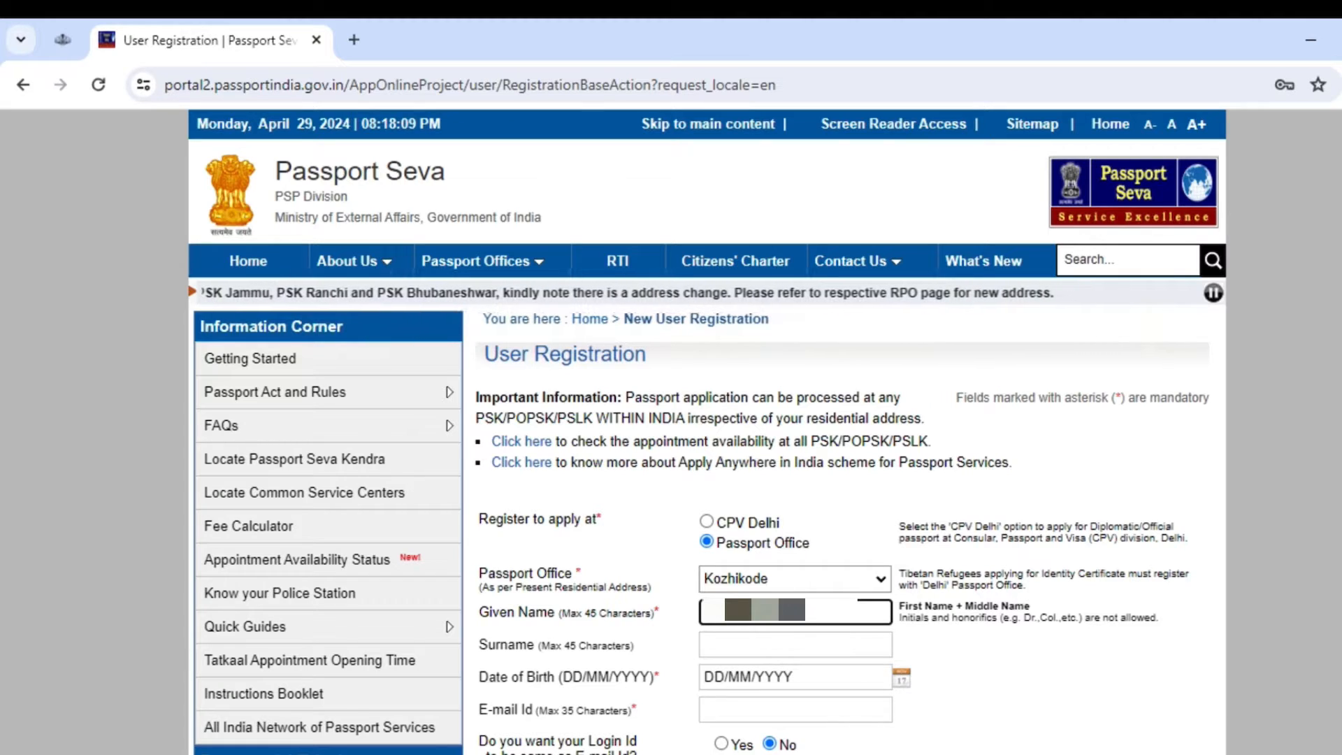
left_click(783, 639)
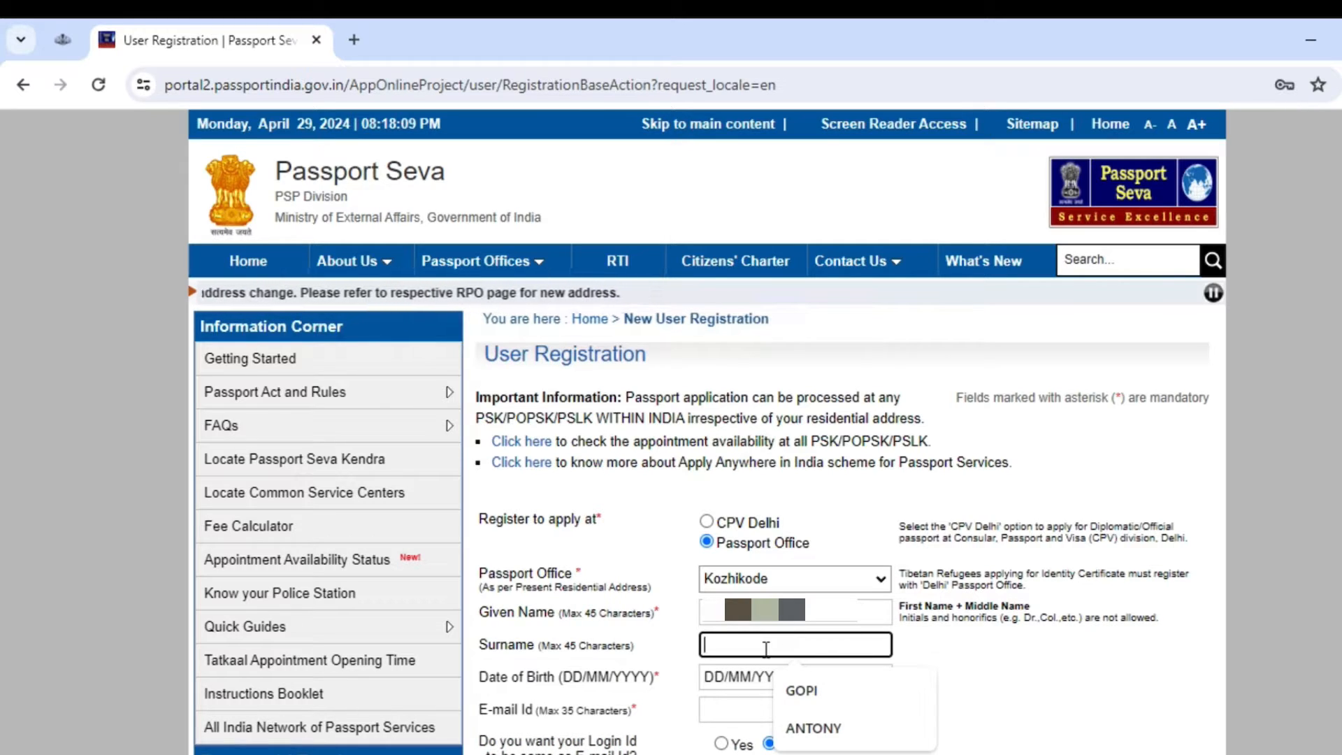
type("LU")
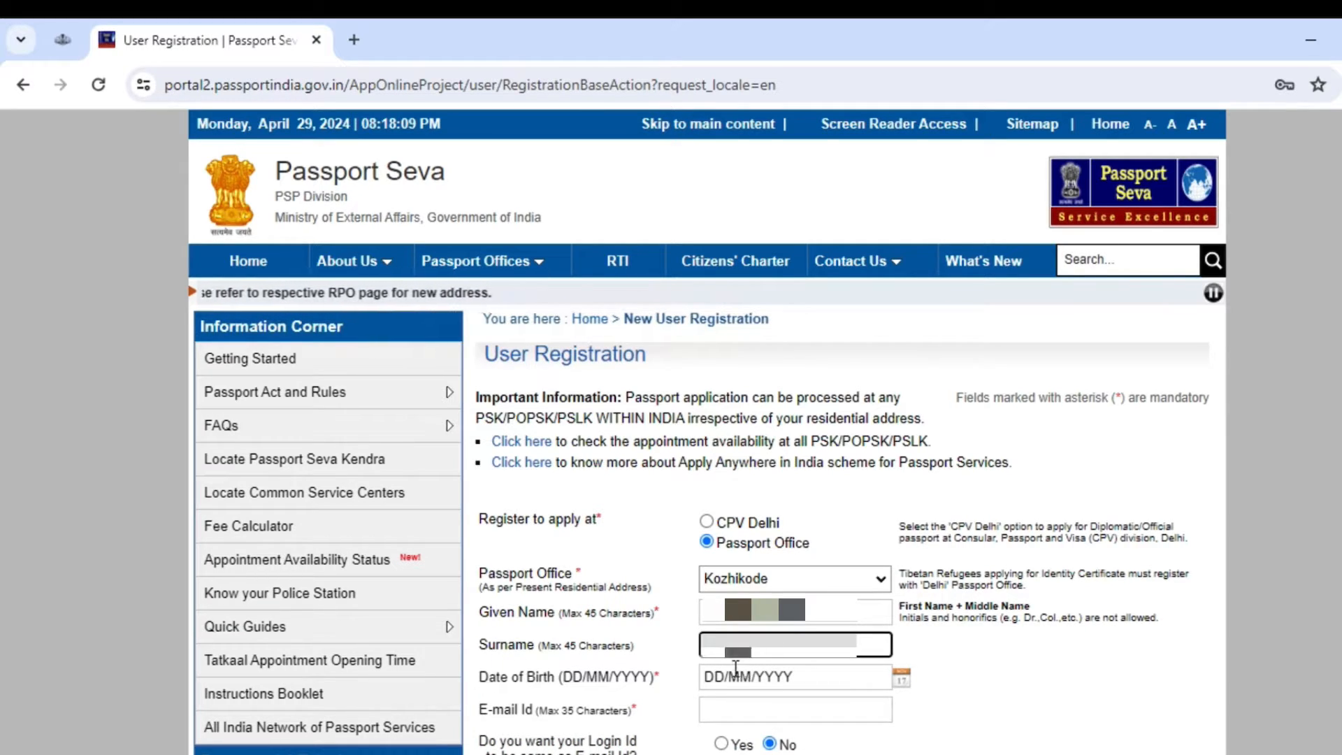
left_click(707, 676)
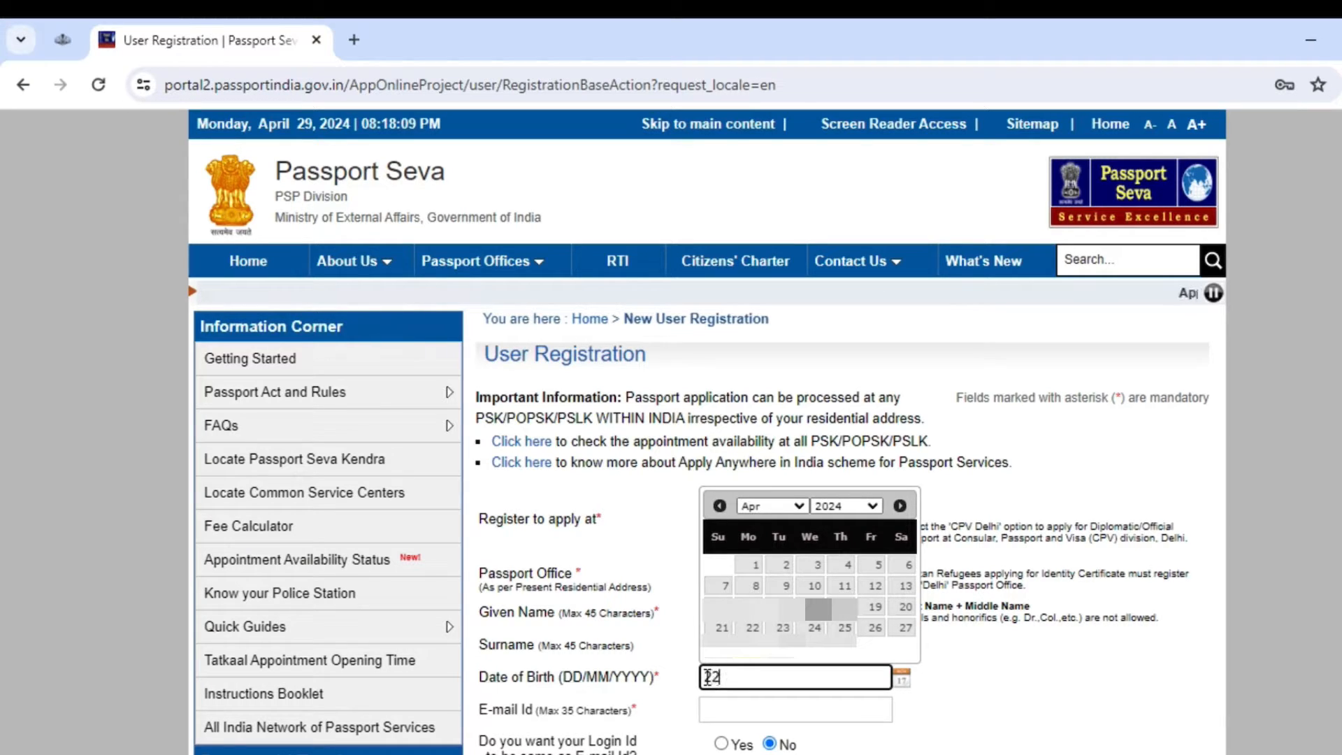
type("22/12/")
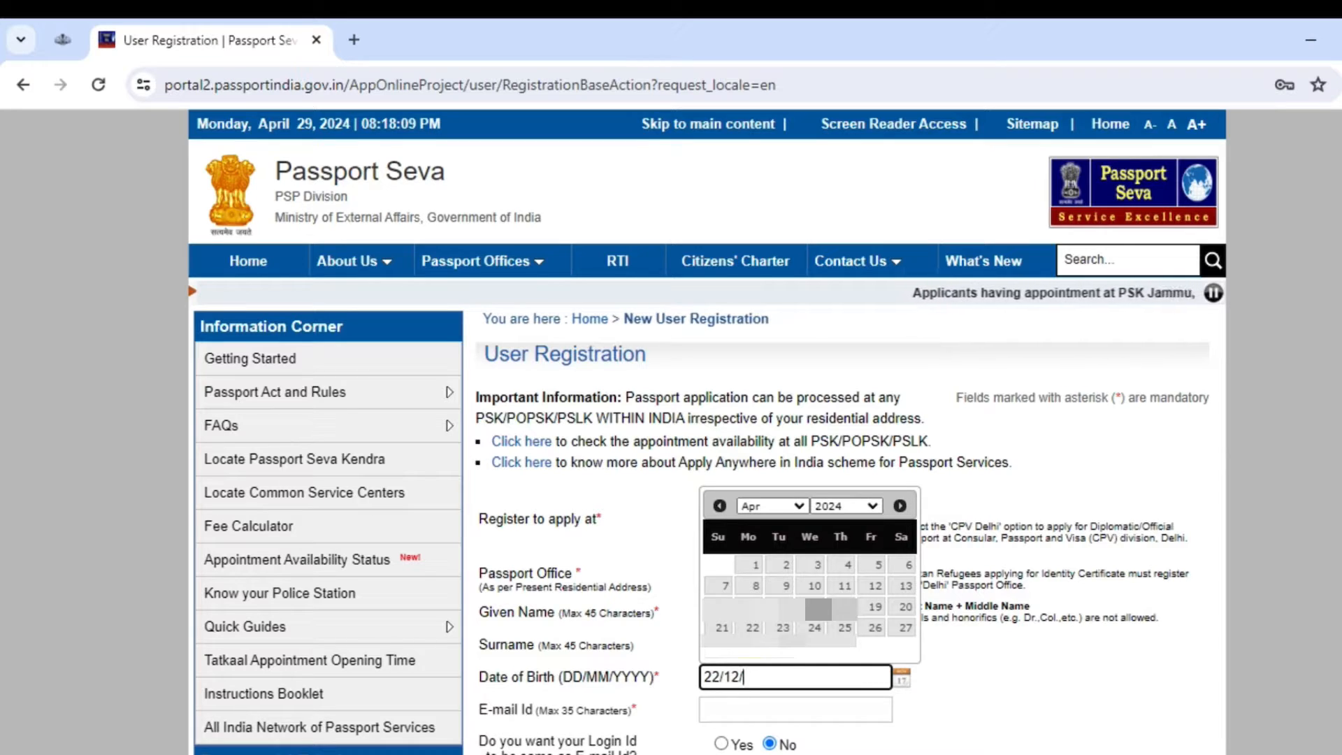
type("2015")
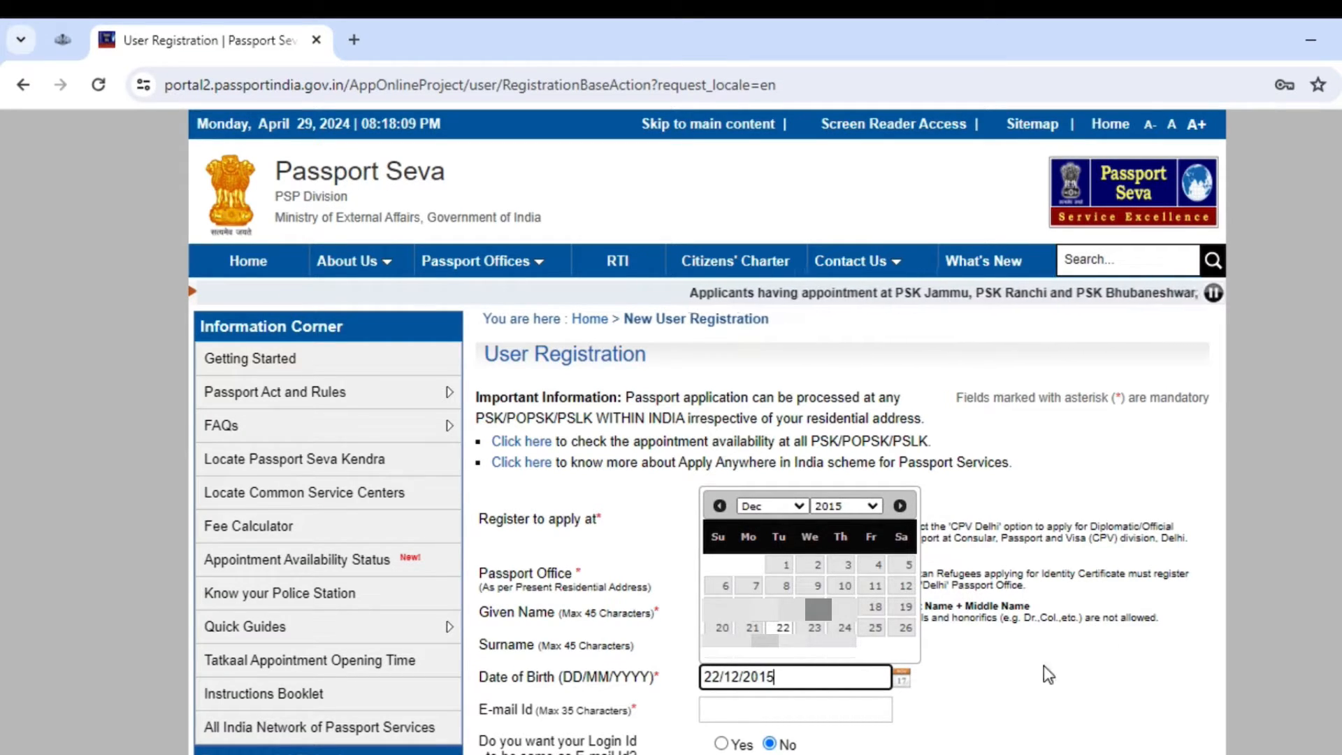
left_click(796, 710)
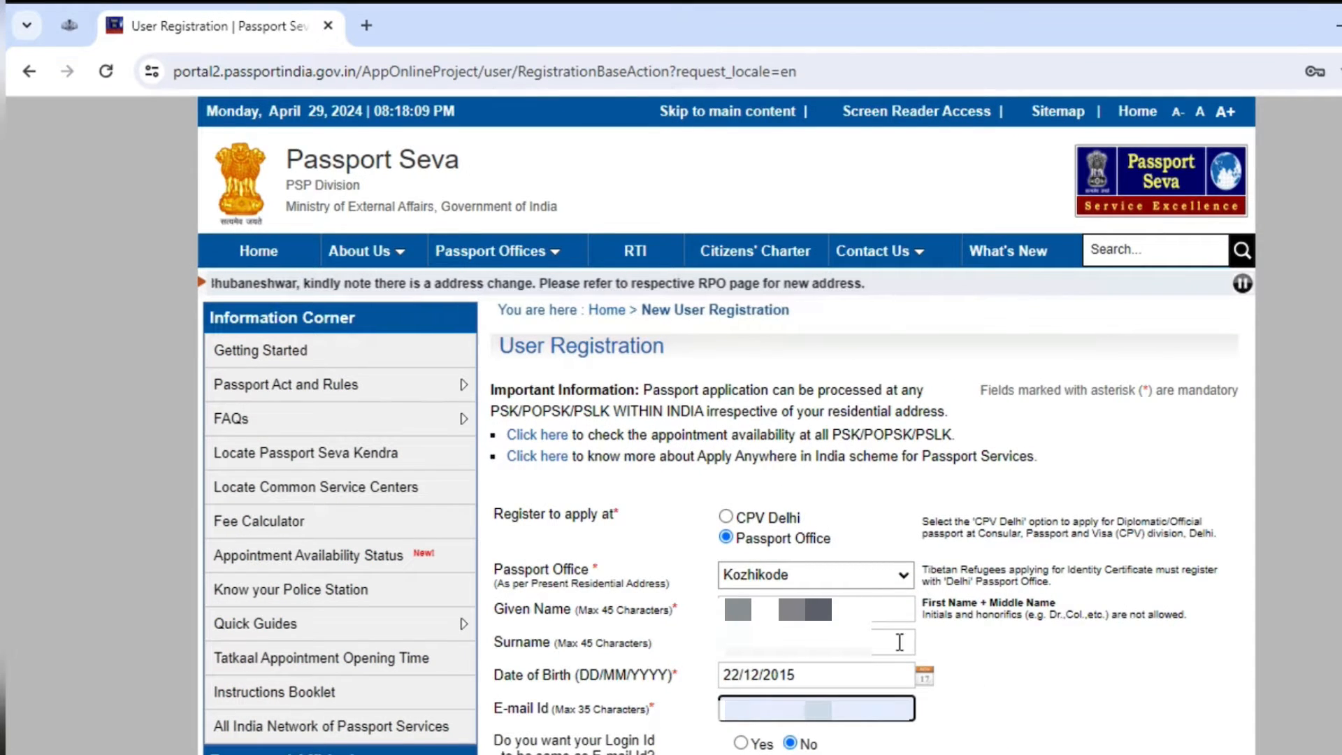
scroll(867, 629, "down", 3)
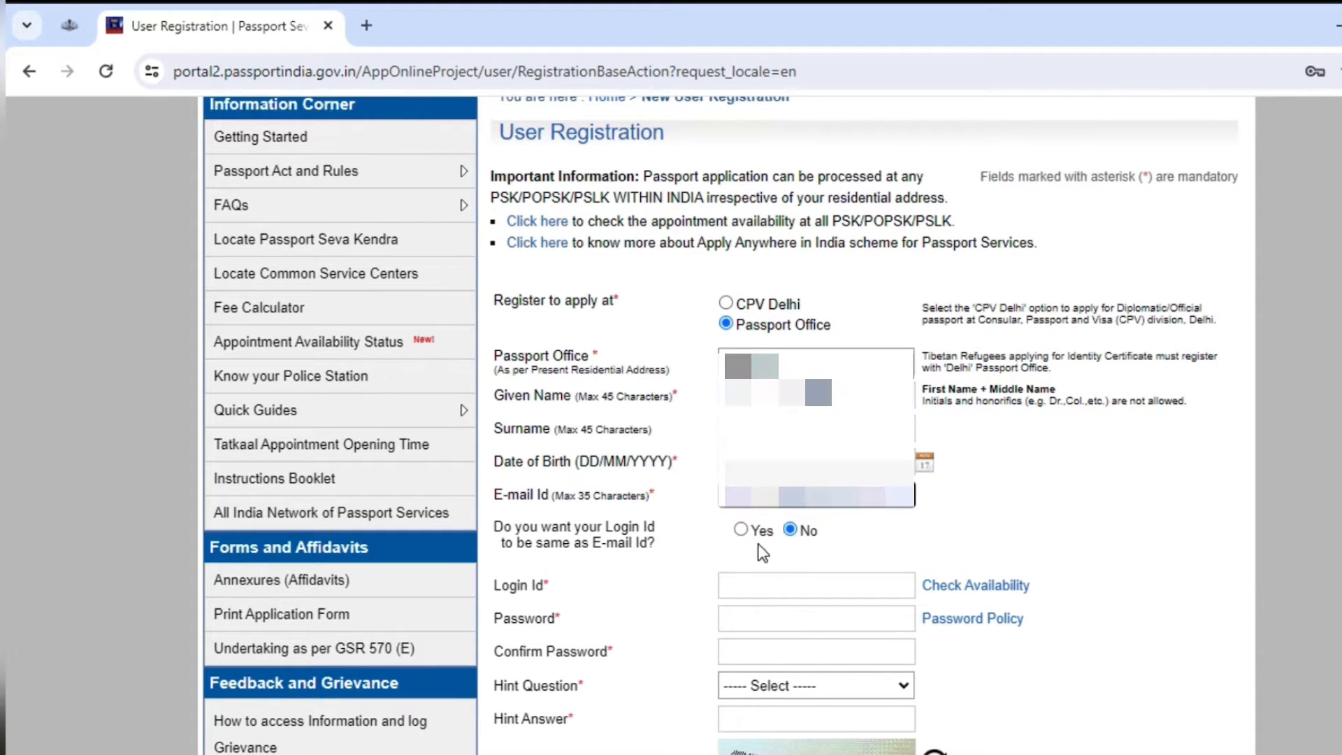
Step: Choose a login id different from the e-mail and revise it until it is available
left_click(741, 530)
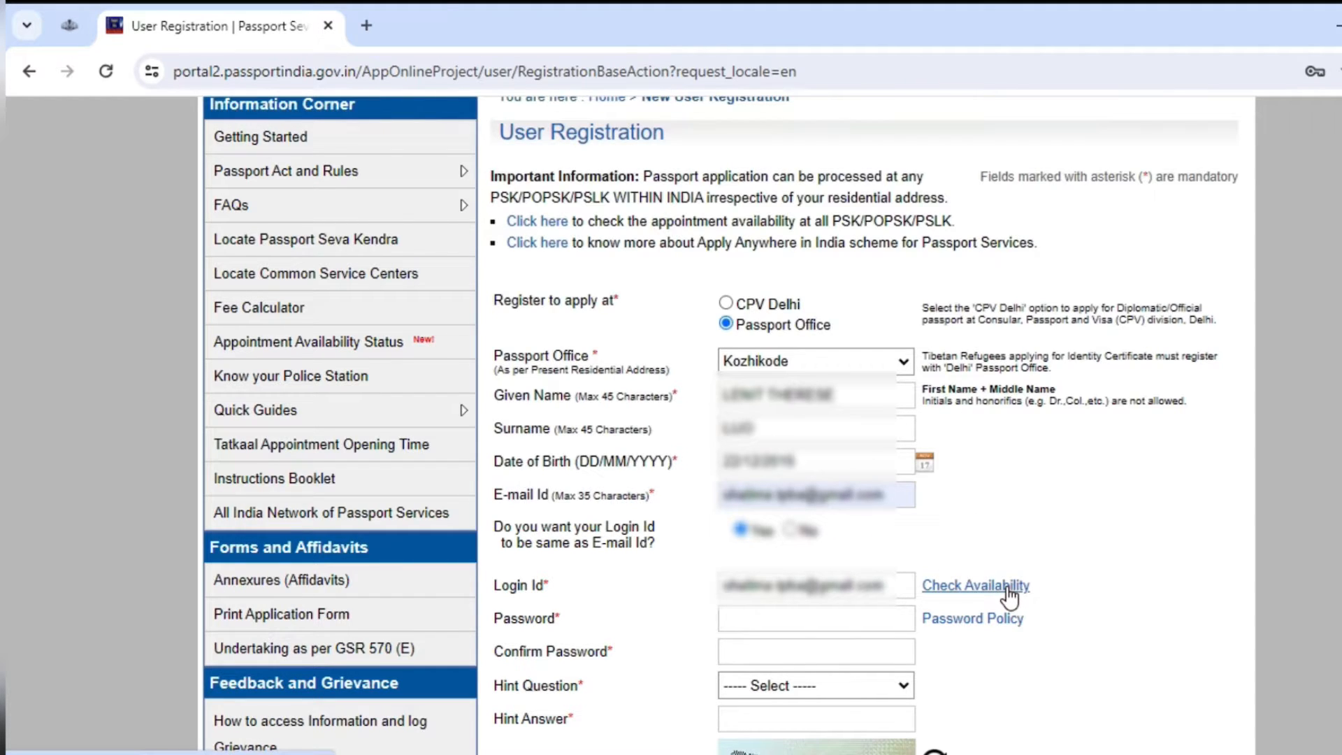
scroll(748, 530, "down", 5)
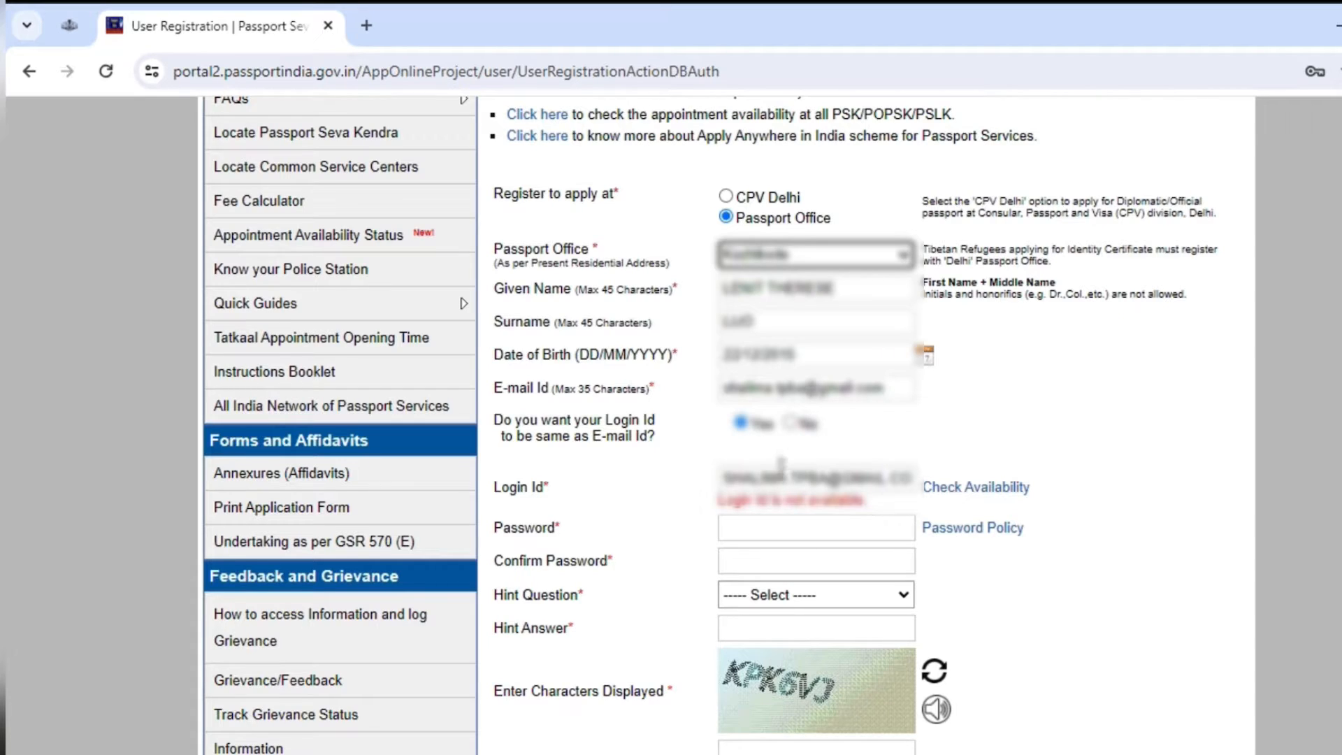
left_click(790, 422)
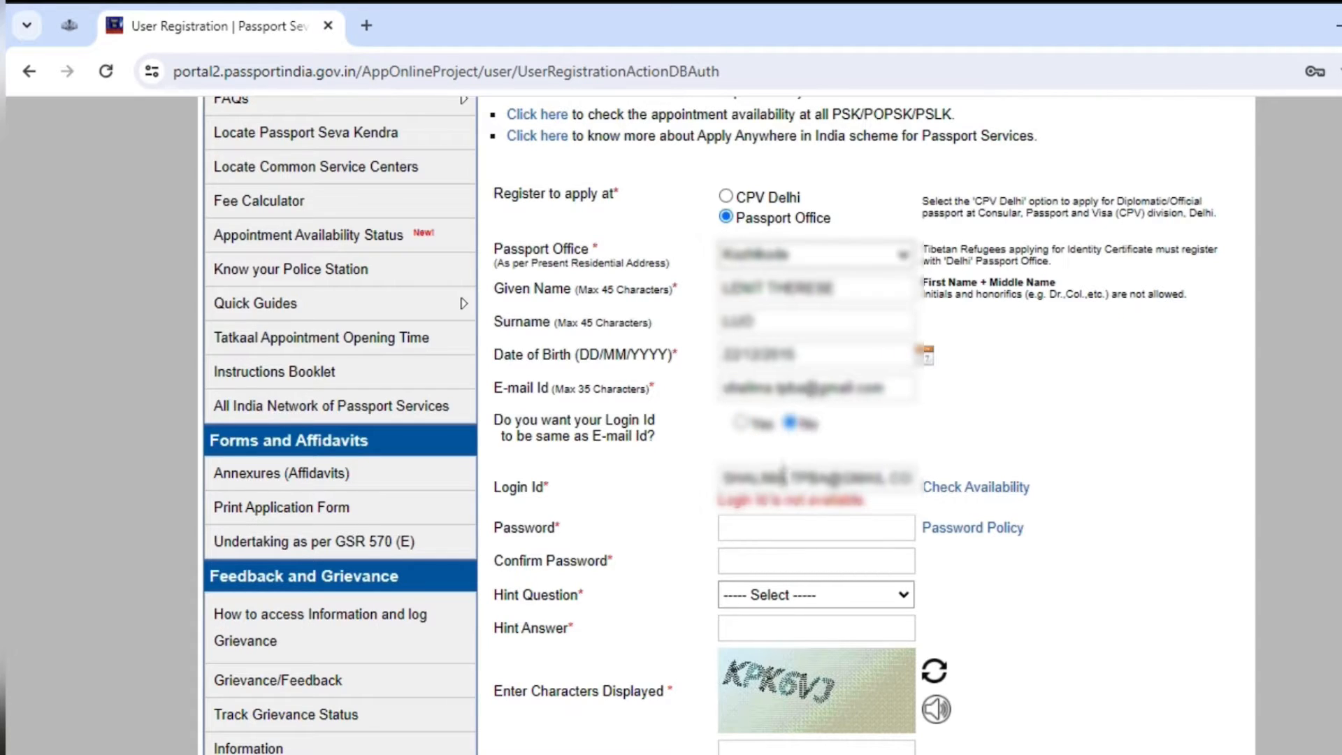
left_click(986, 487)
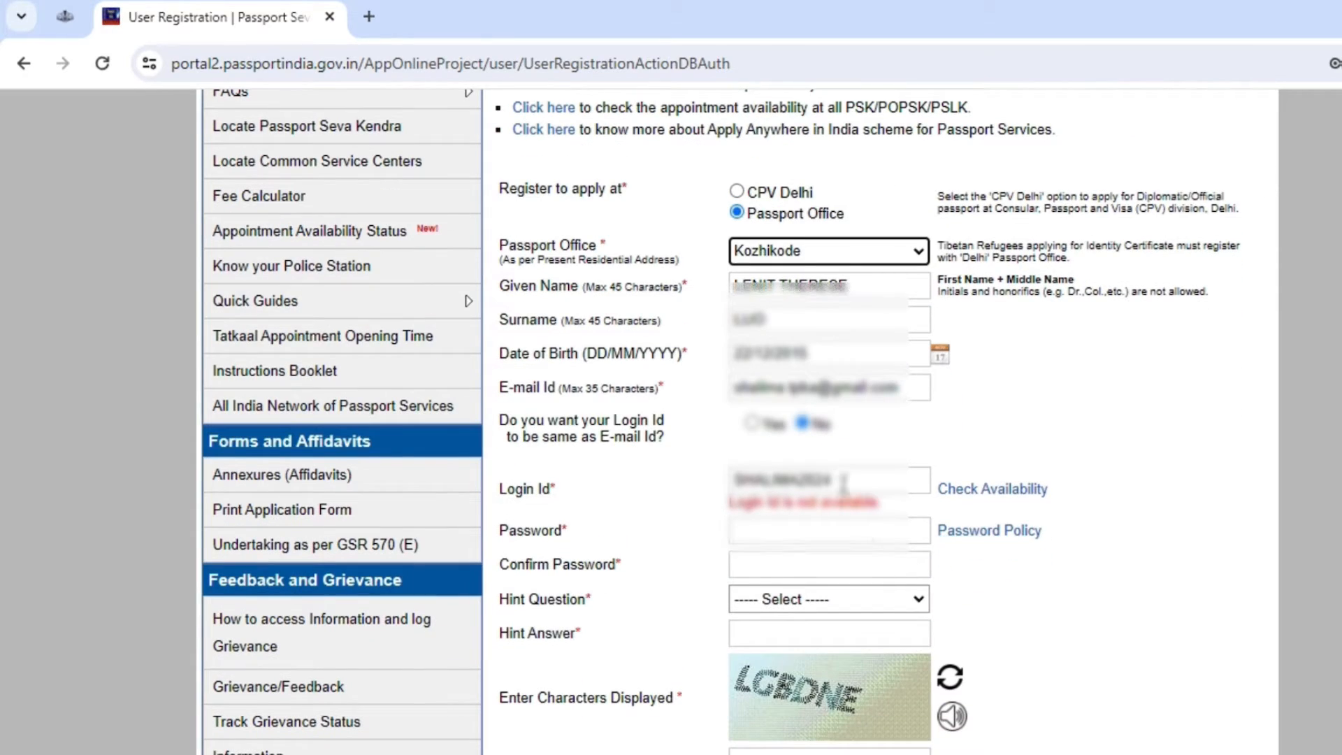
left_click(844, 482)
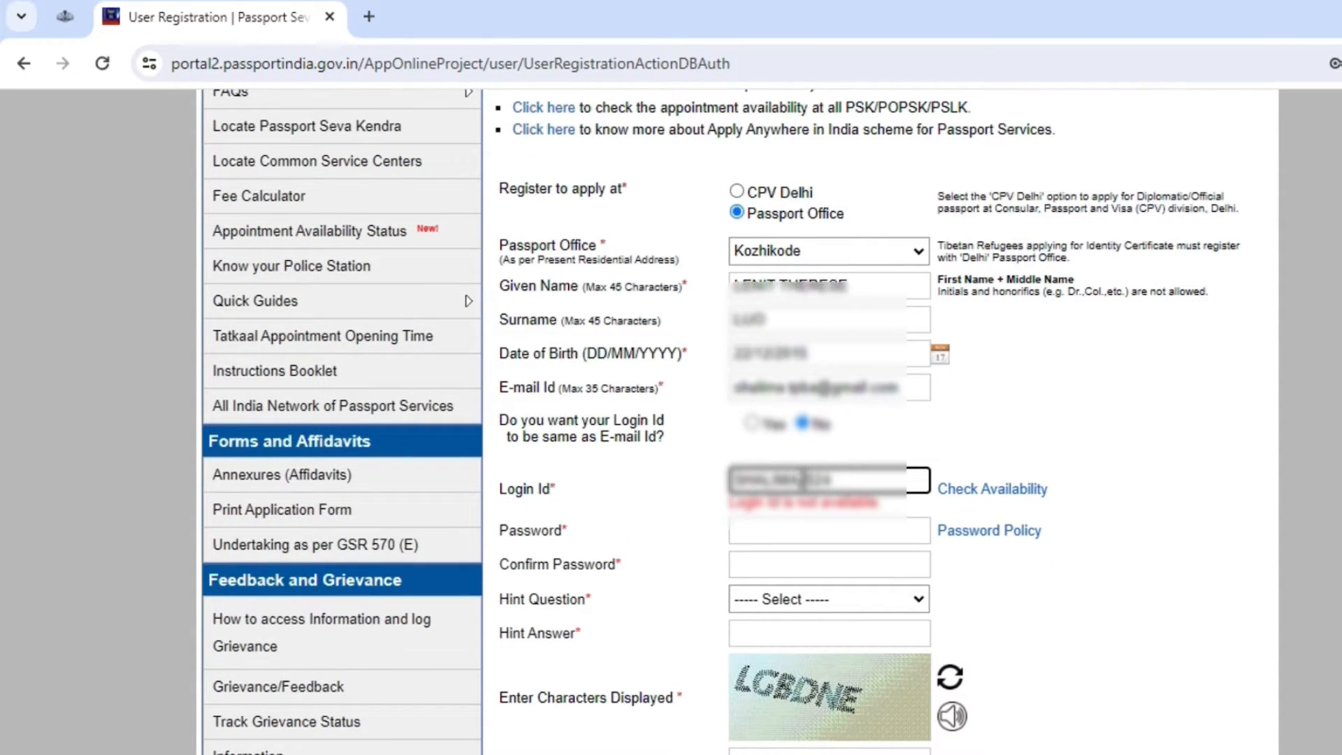
type("COP")
left_click(974, 498)
scroll(974, 503, "down", 5)
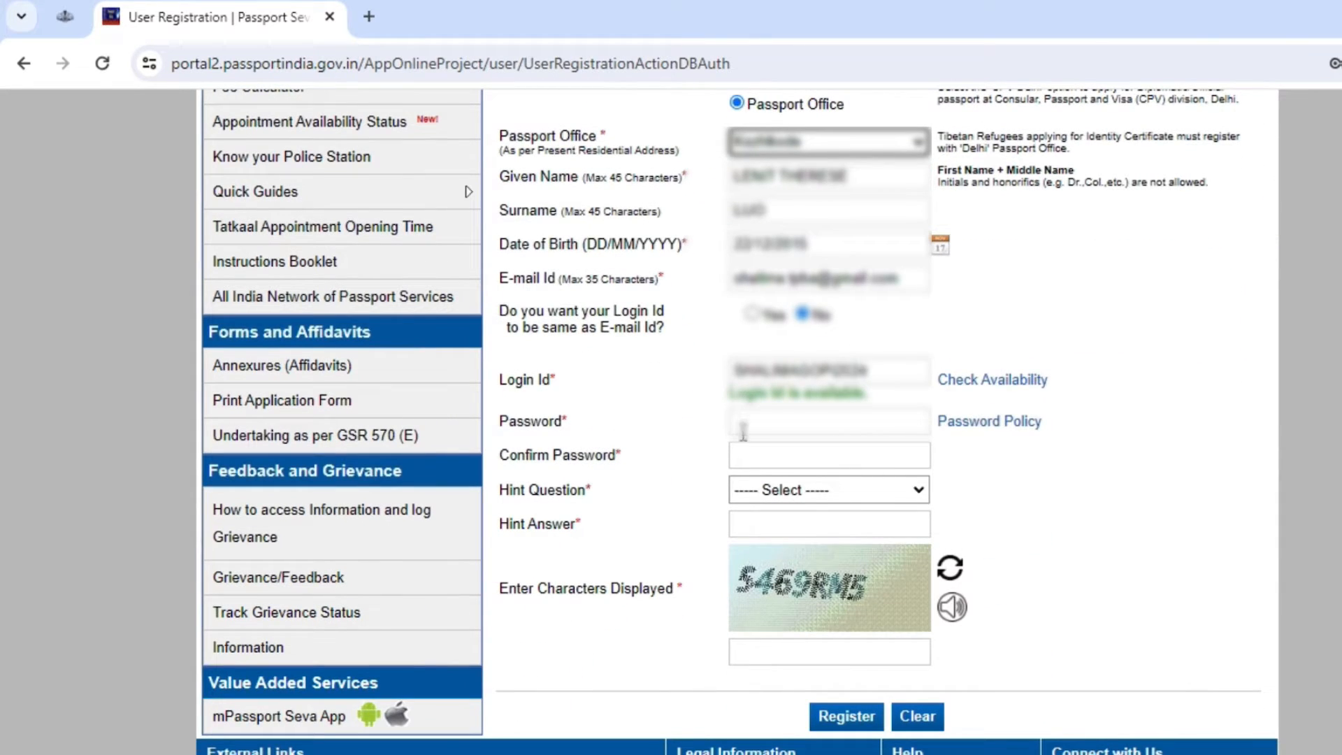
Step: Enter and confirm the password, pick Favourite Colour as hint question, fill the captcha, and register
left_click(743, 428)
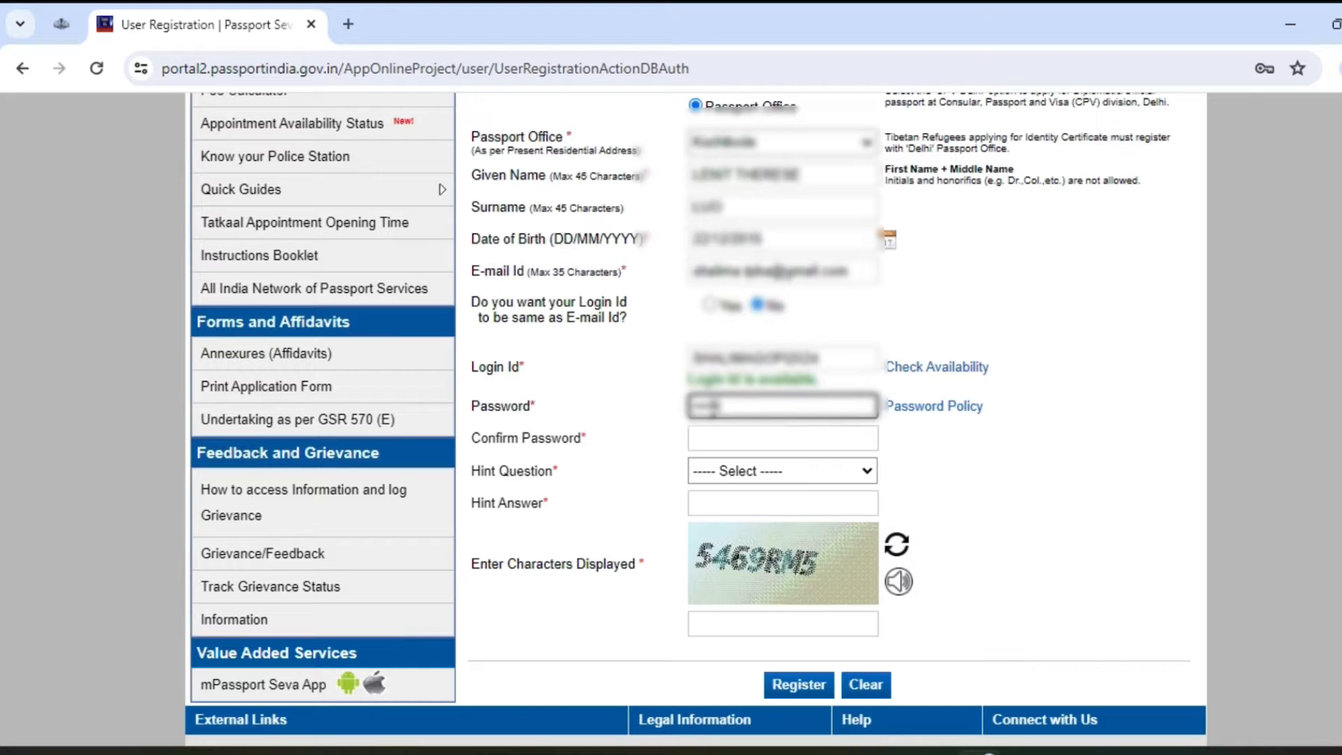
key("Tab")
key("Tab")
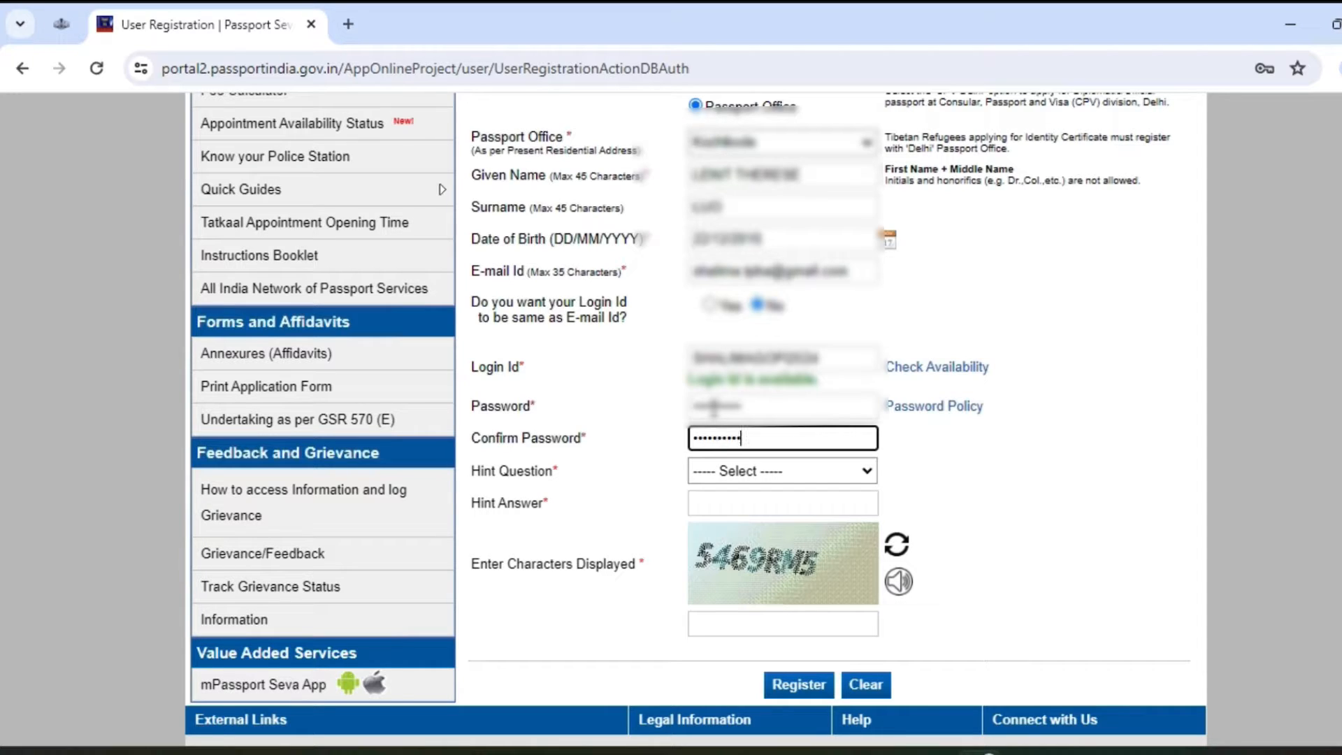
left_click(752, 475)
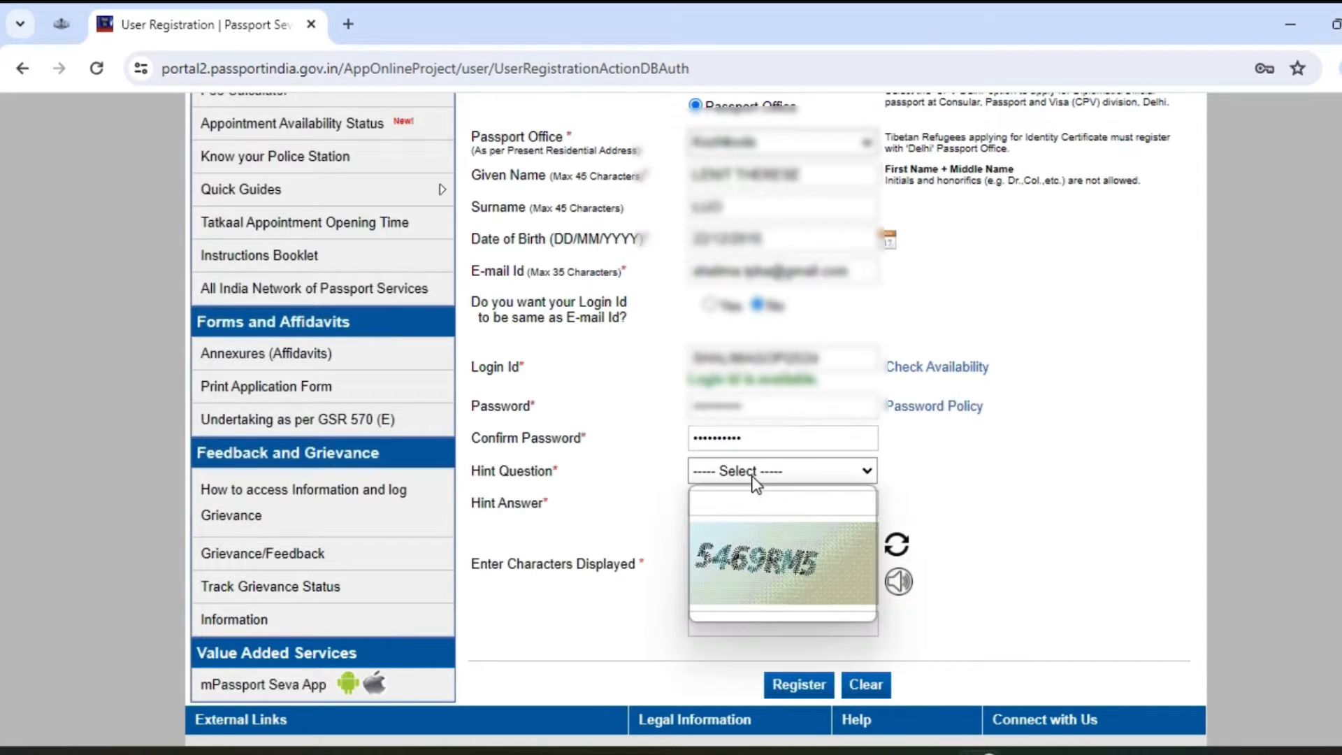
left_click(773, 527)
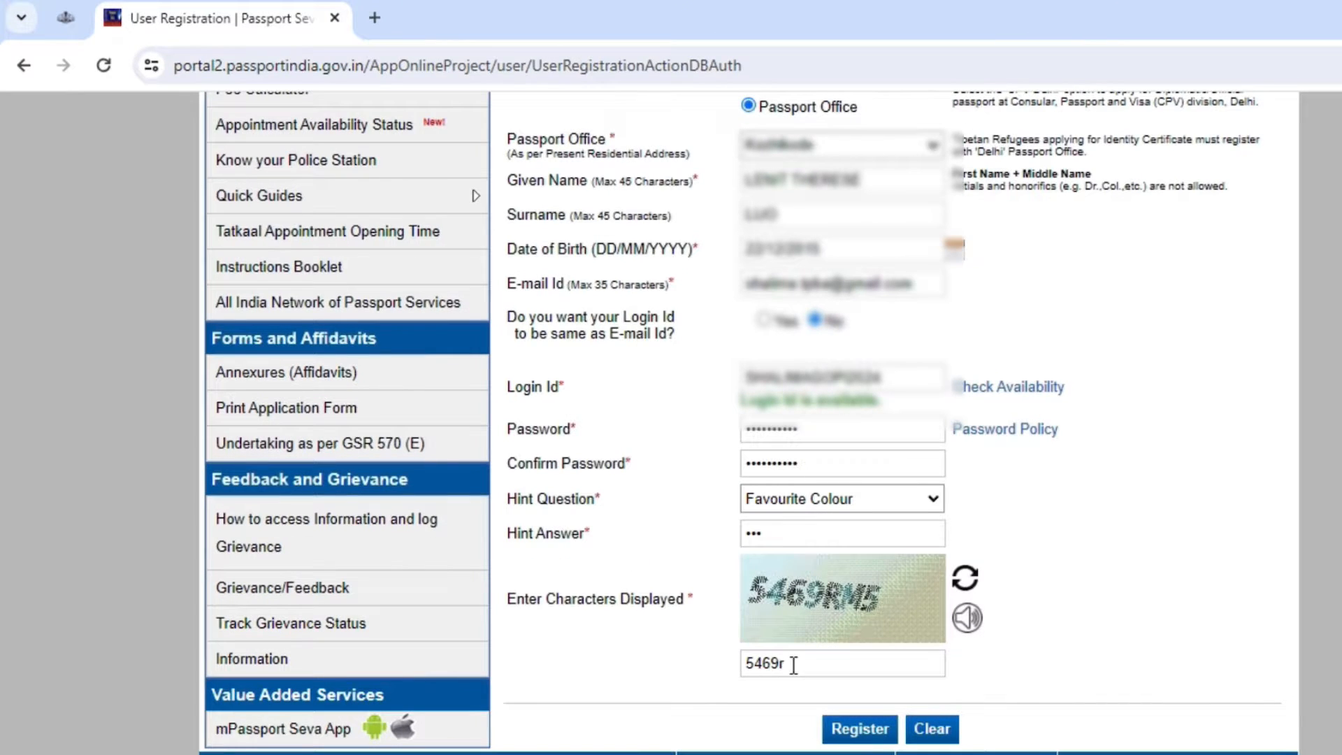
left_click(799, 665)
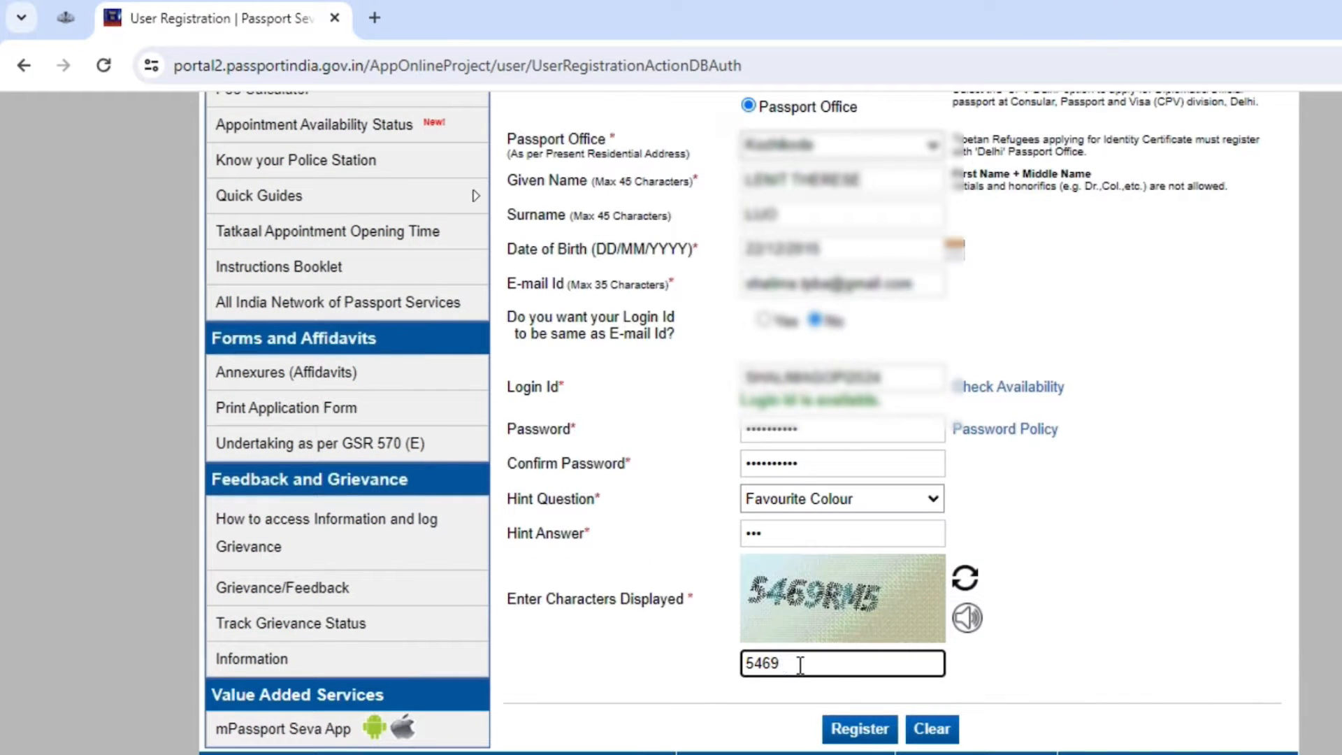
key("Caps_Lock")
left_click(873, 729)
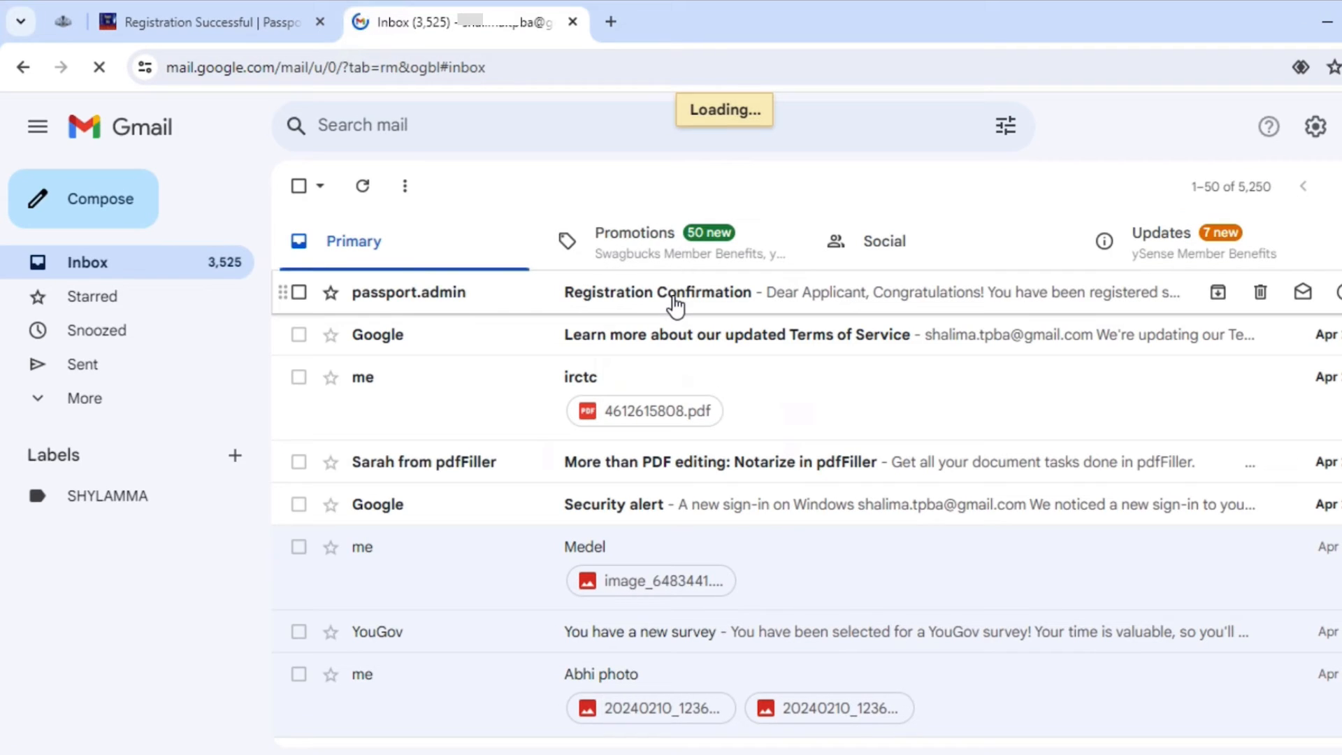
Step: Open the Registration Confirmation email in Gmail and follow its account activation link
left_click(676, 305)
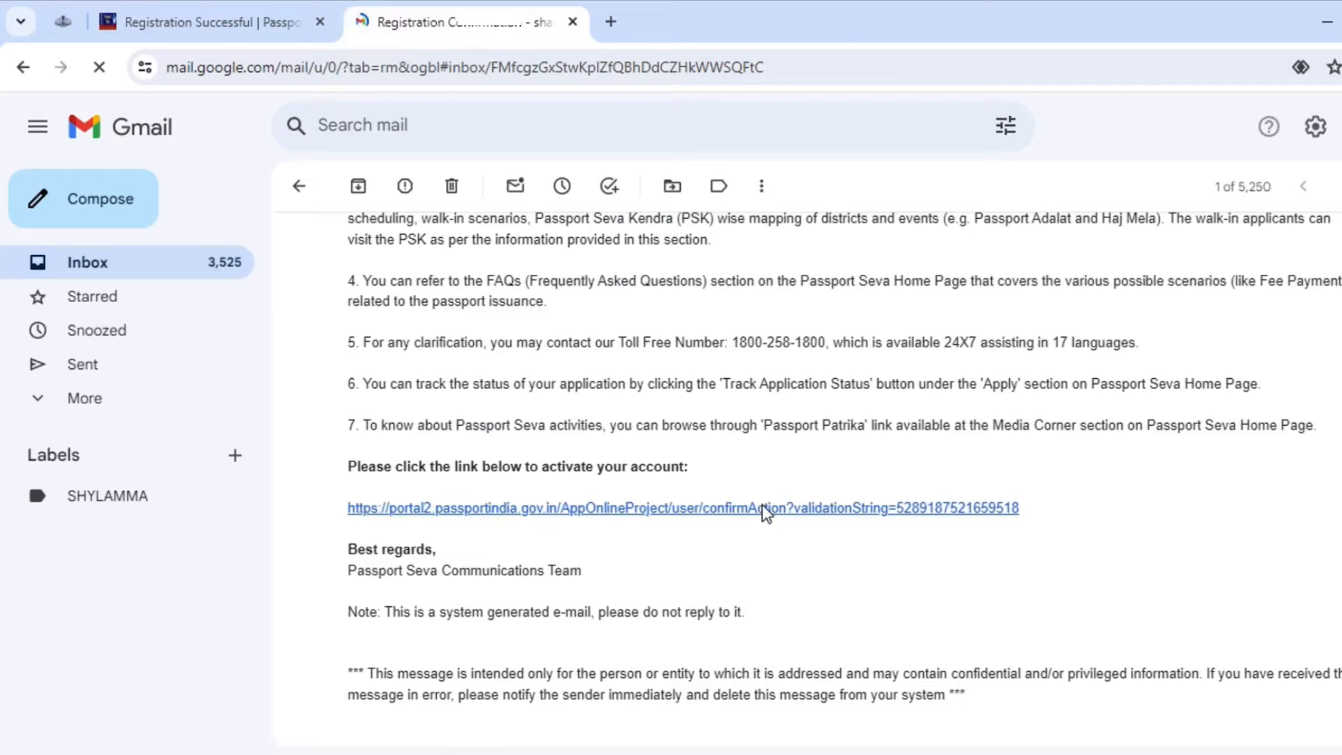
left_click(763, 509)
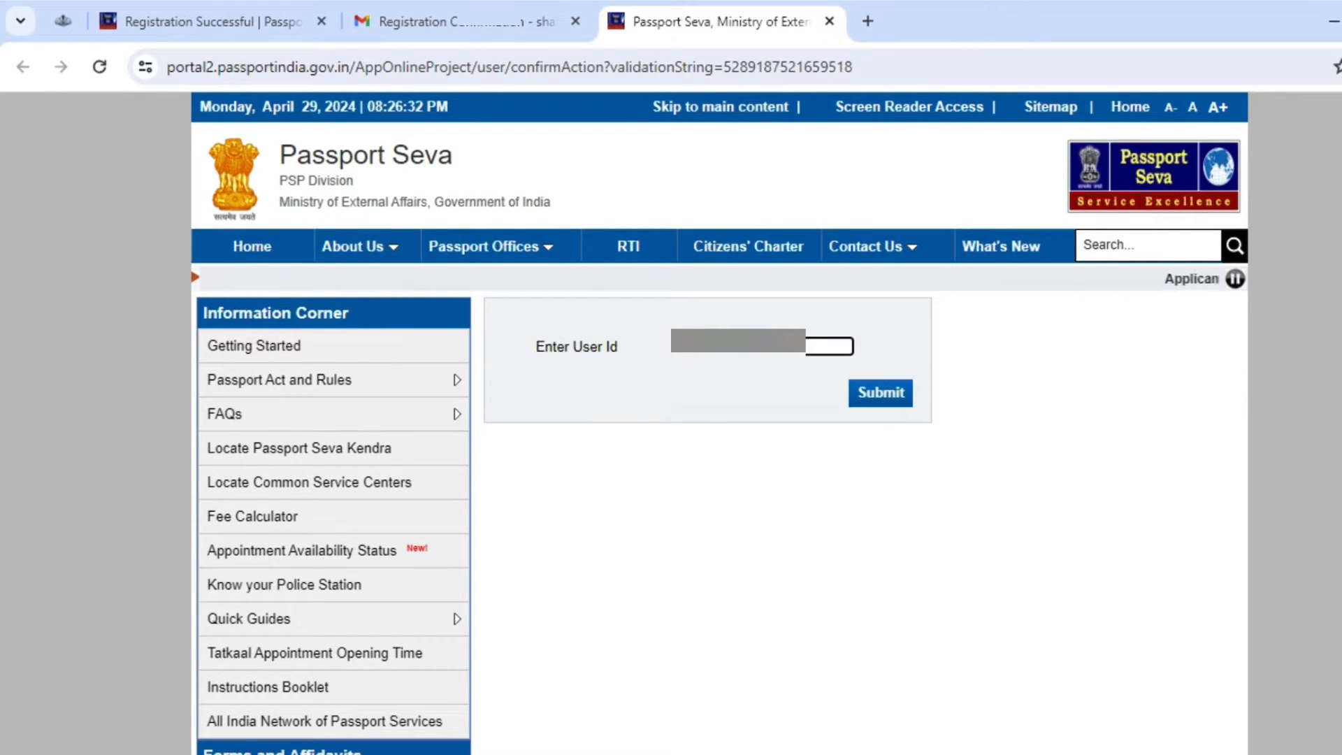
Step: Submit the pre-filled User Id to activate the account and select the success message
left_click(880, 393)
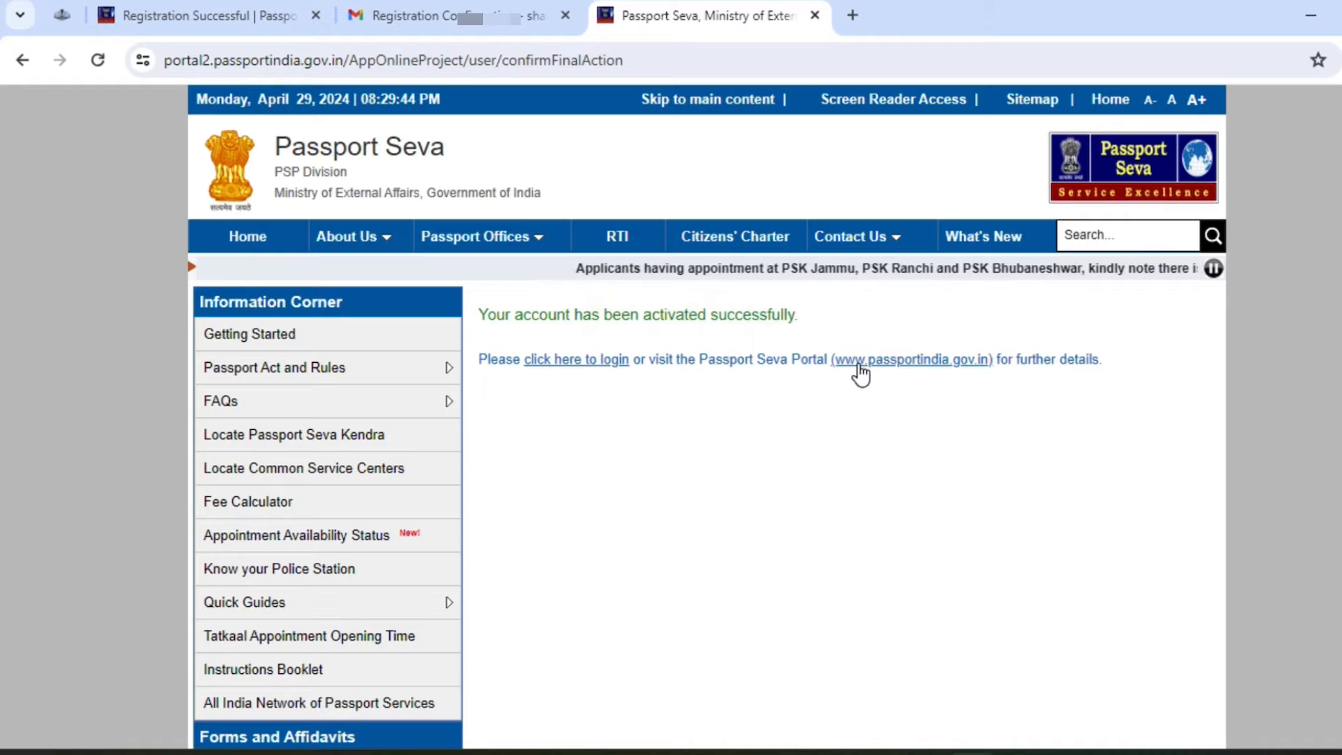
triple_click(487, 319)
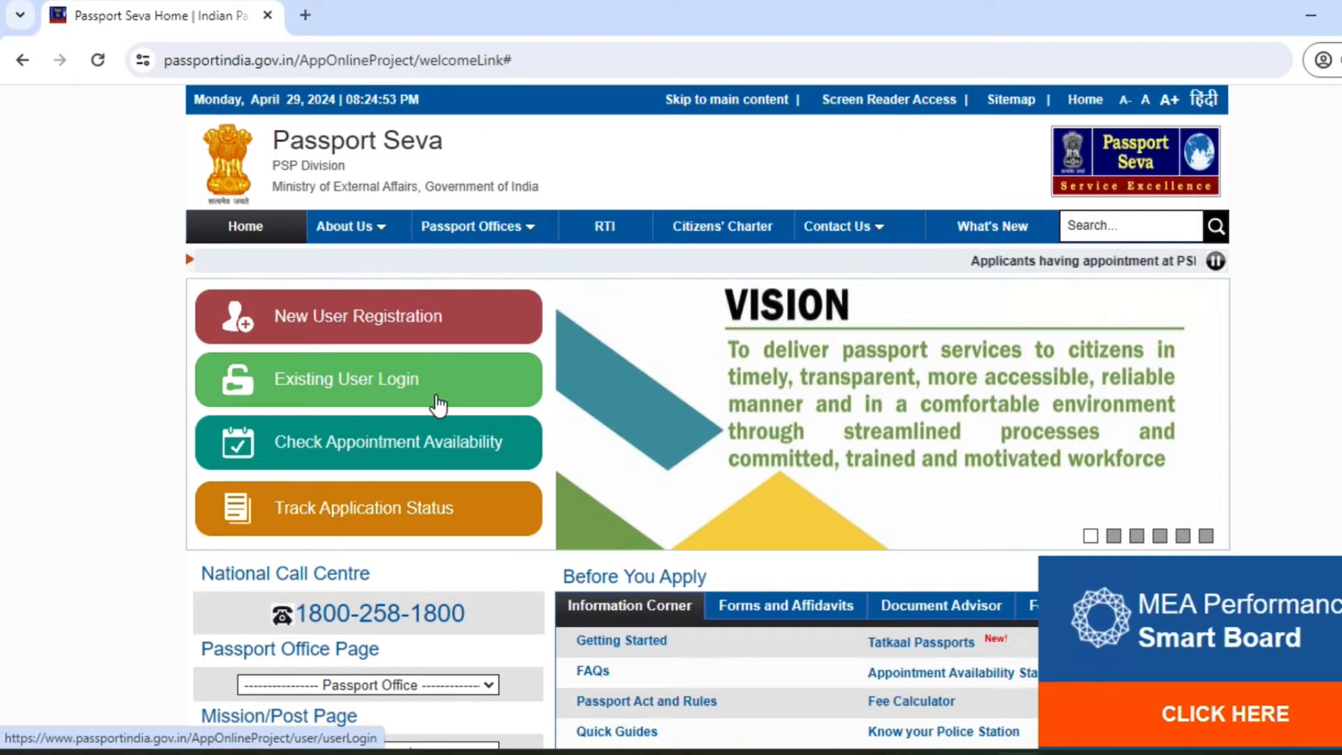
Step: Log in through Existing User Login with the new login id, password and captcha
left_click(439, 404)
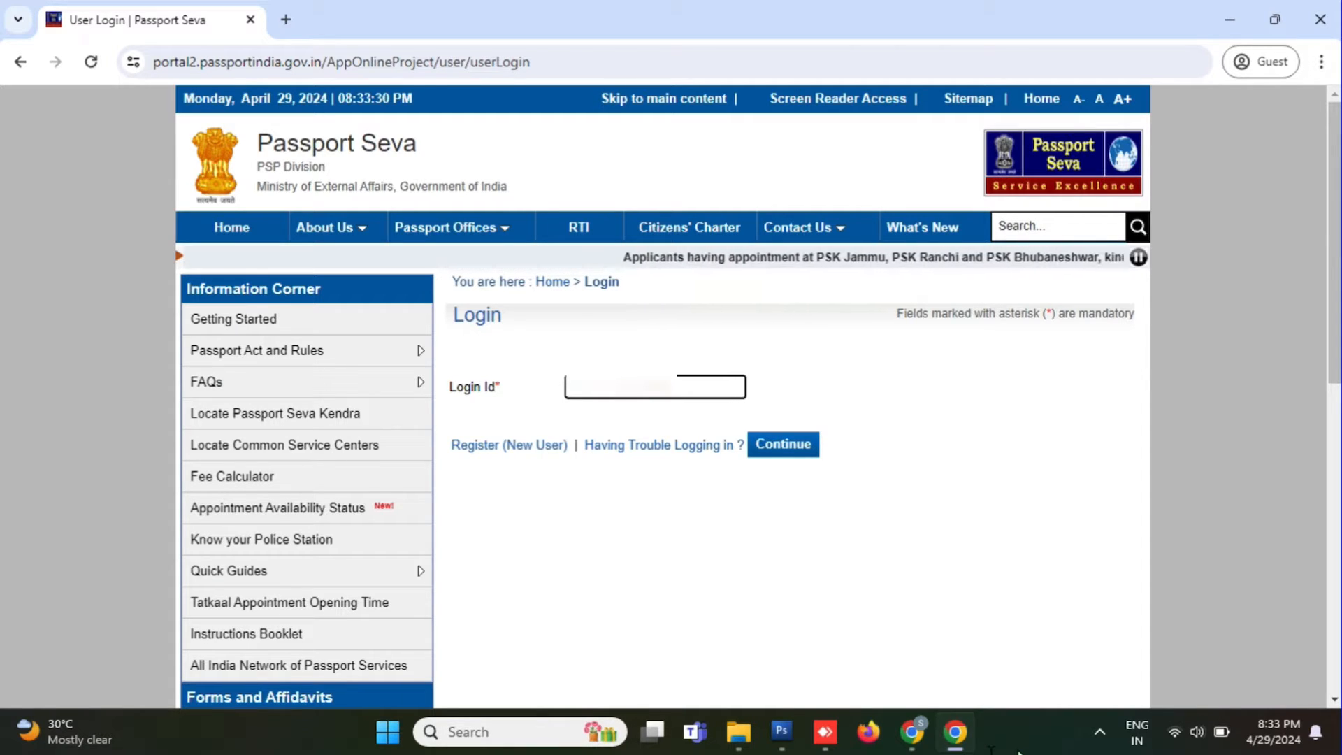
type("24")
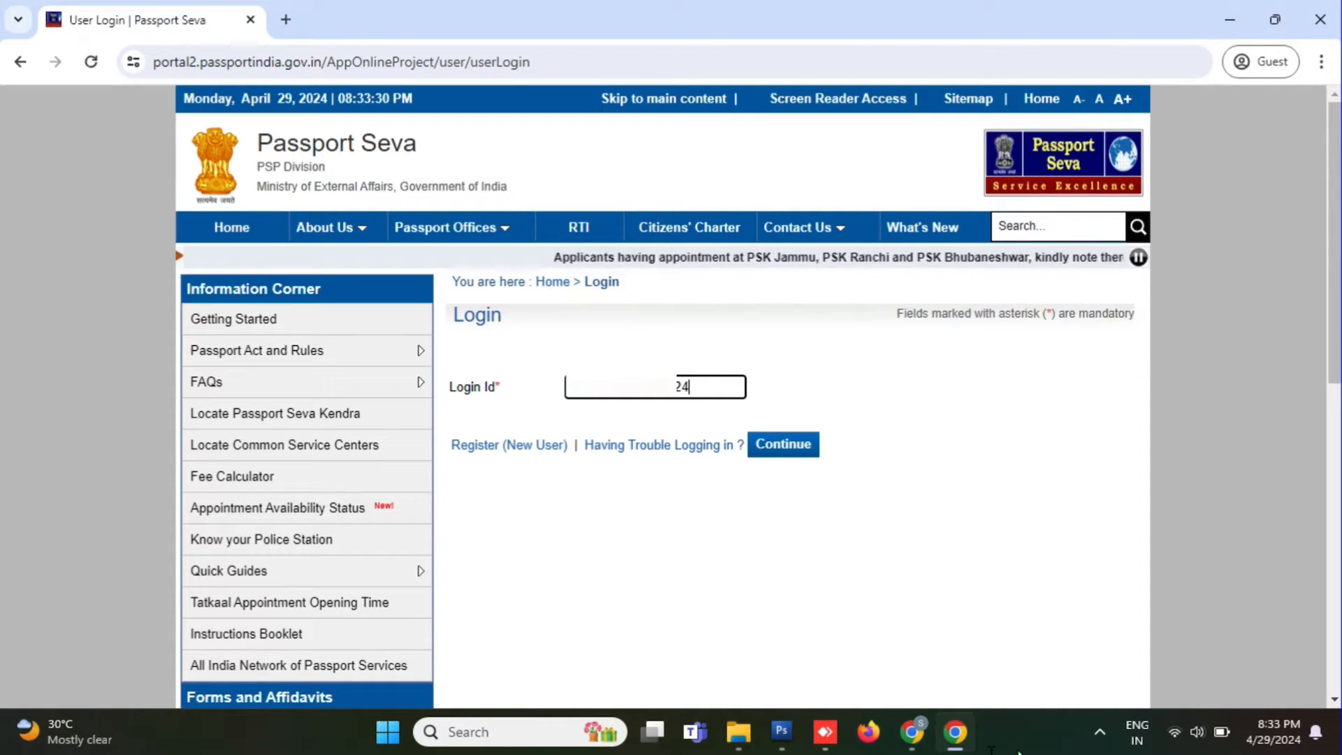
left_click(811, 453)
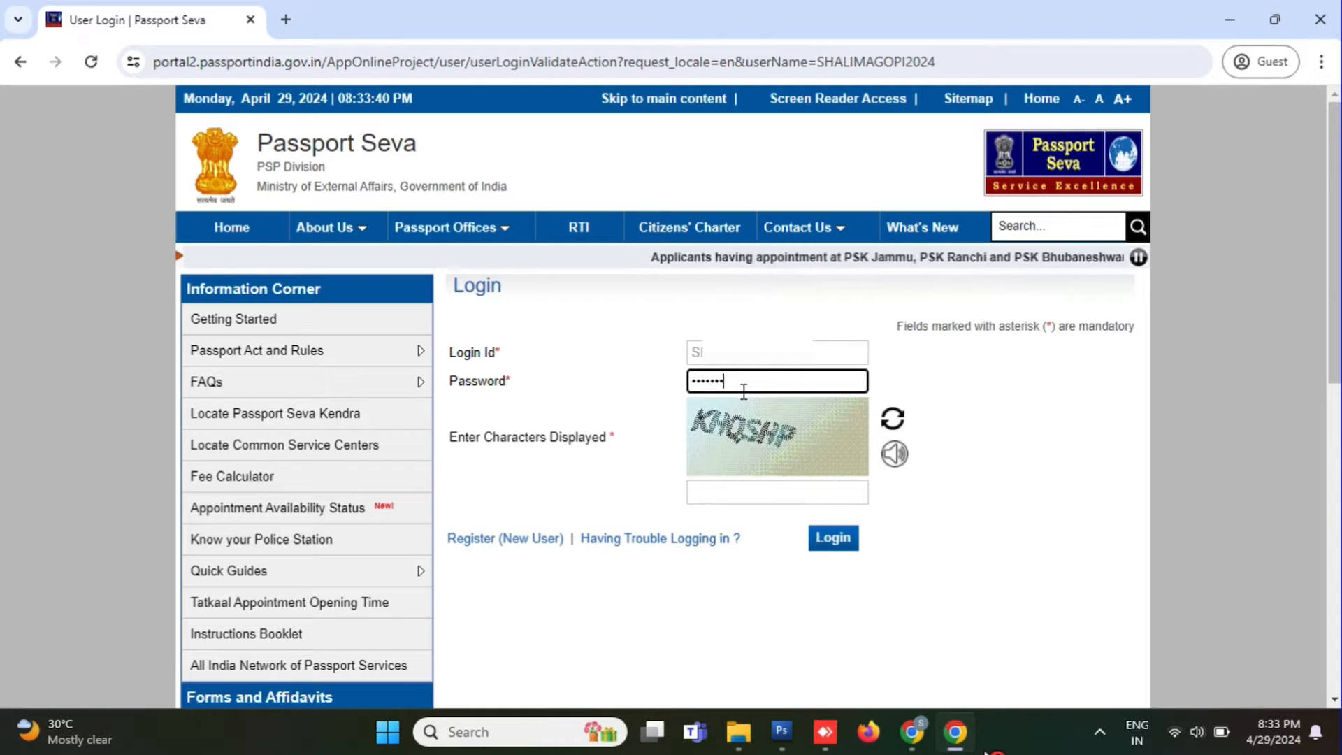
left_click(727, 498)
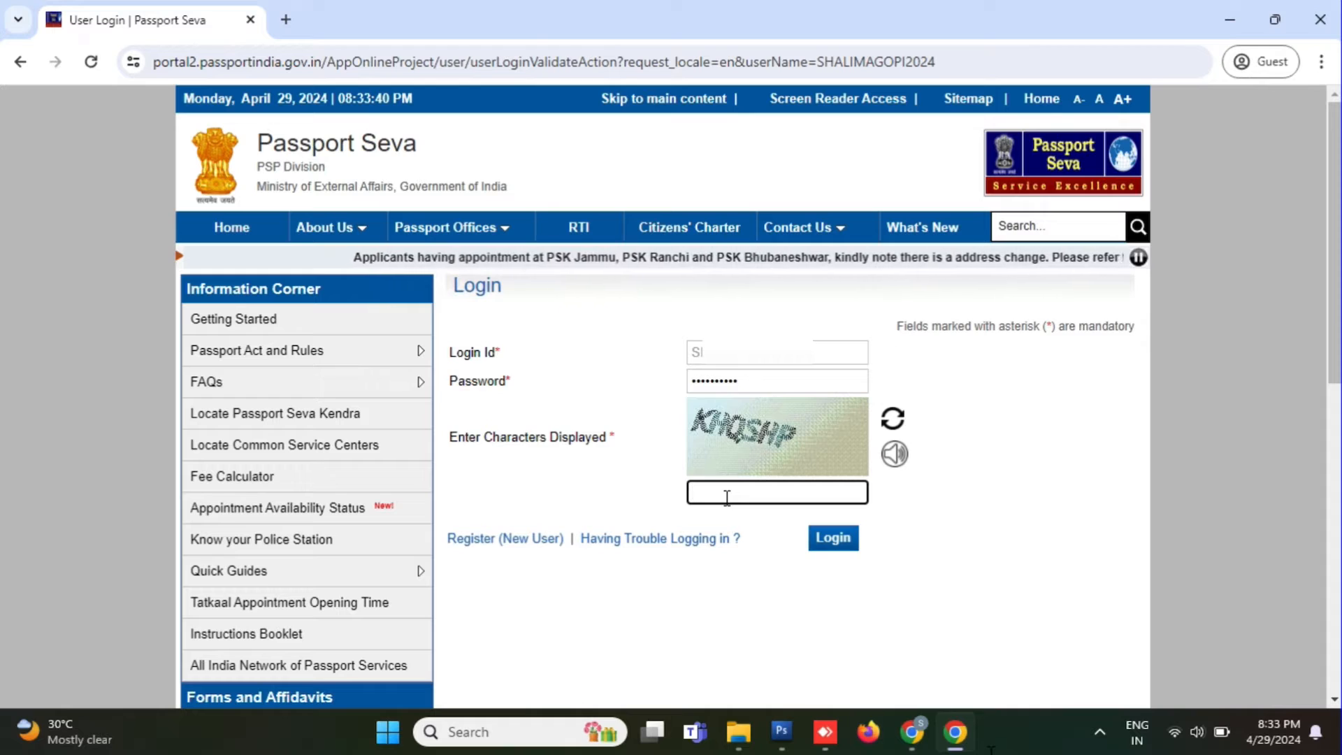
type("KH")
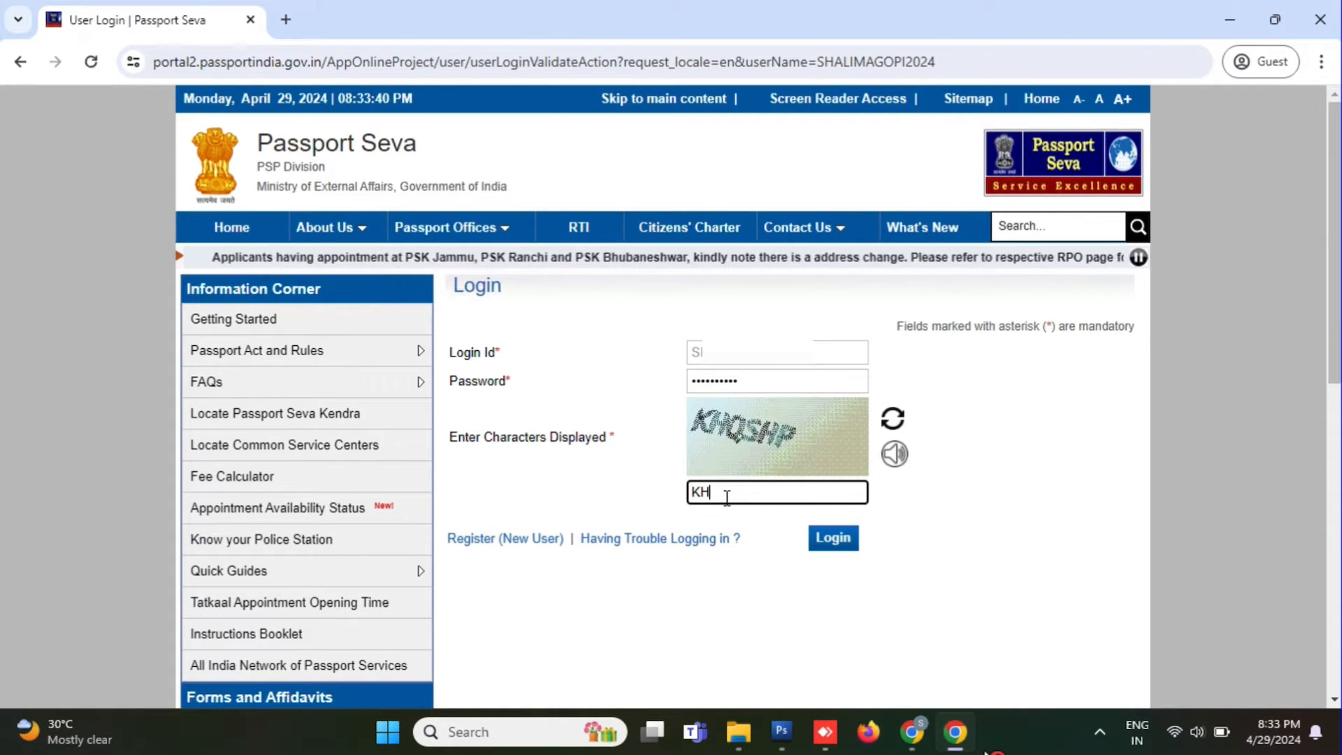
type("QS")
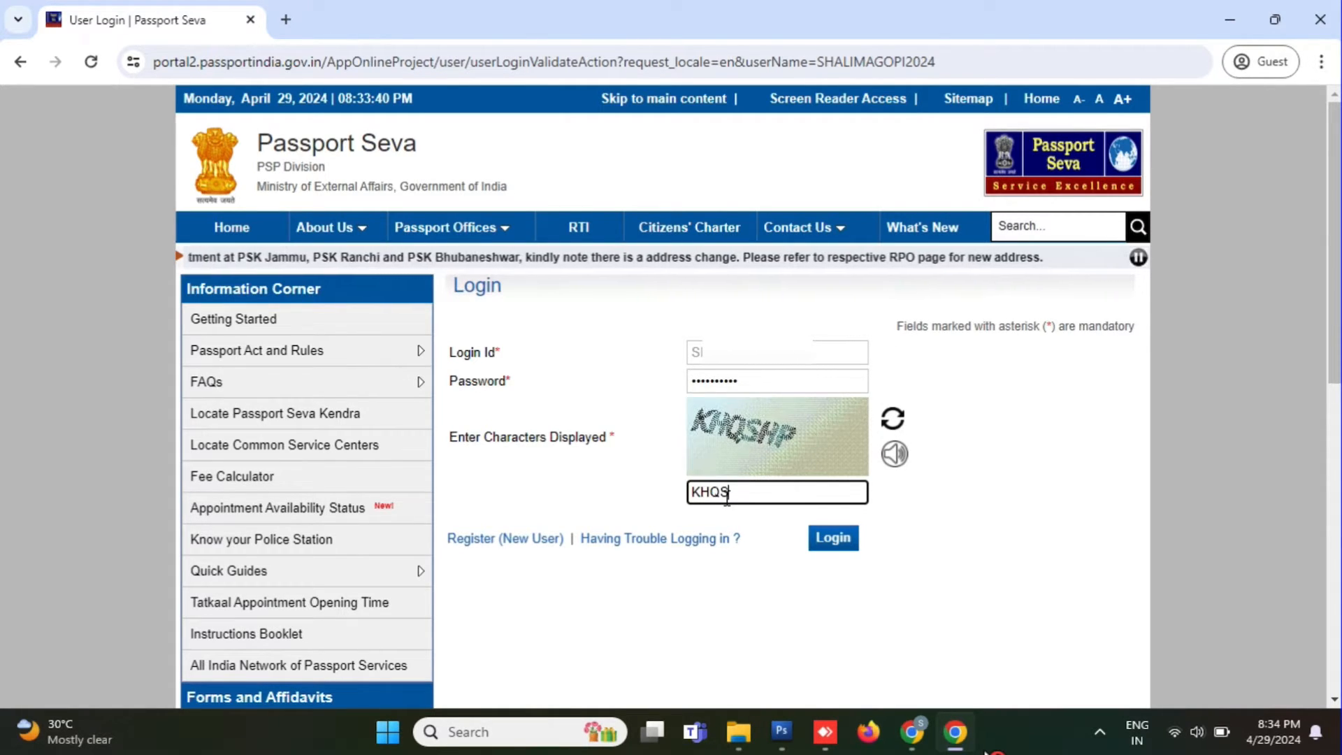
type("HP")
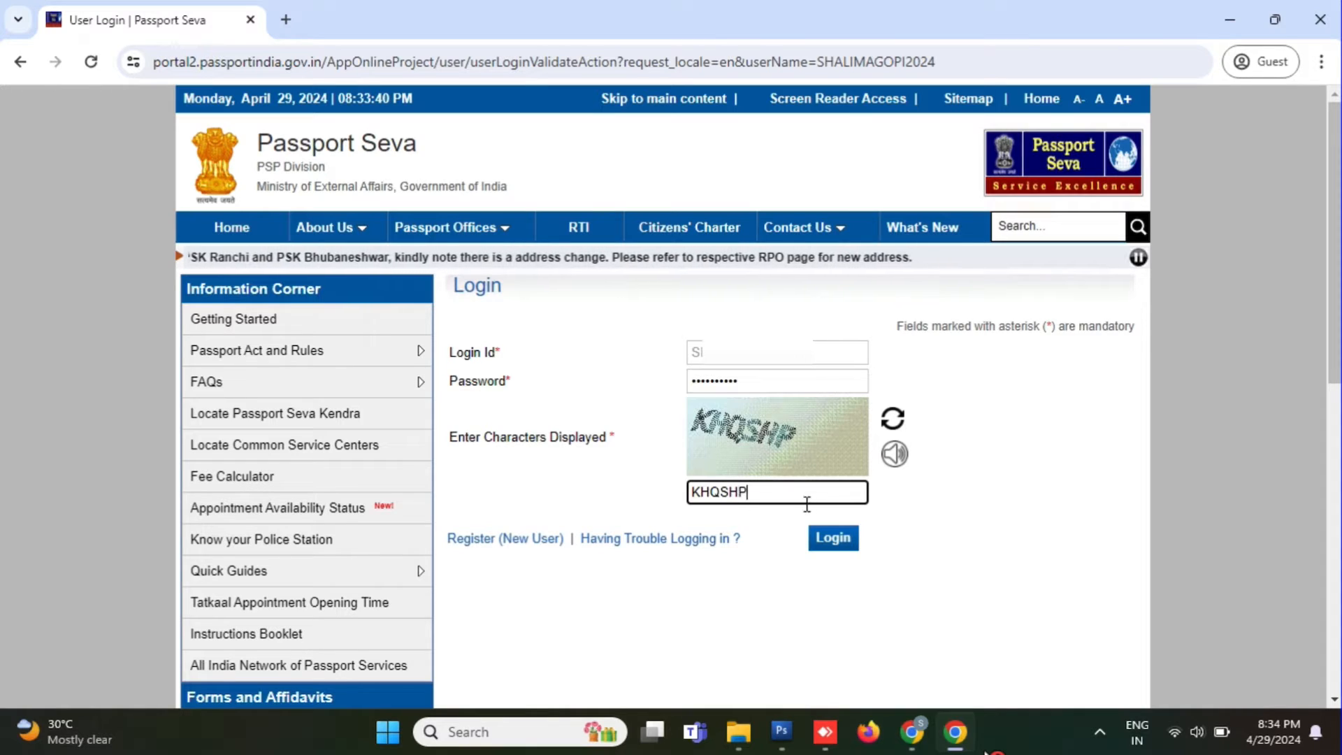
left_click(835, 537)
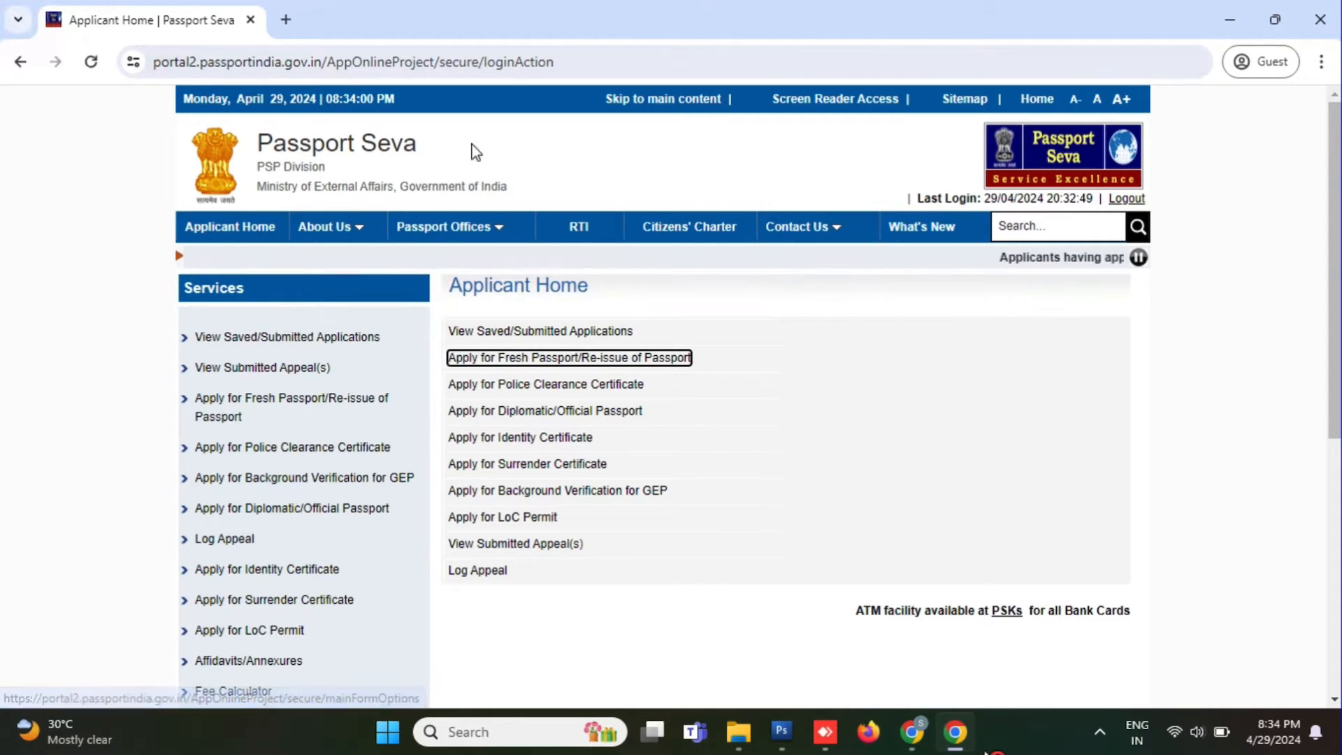
Step: Begin the fresh passport application form with Kerala as the state and pick a district
left_click(627, 359)
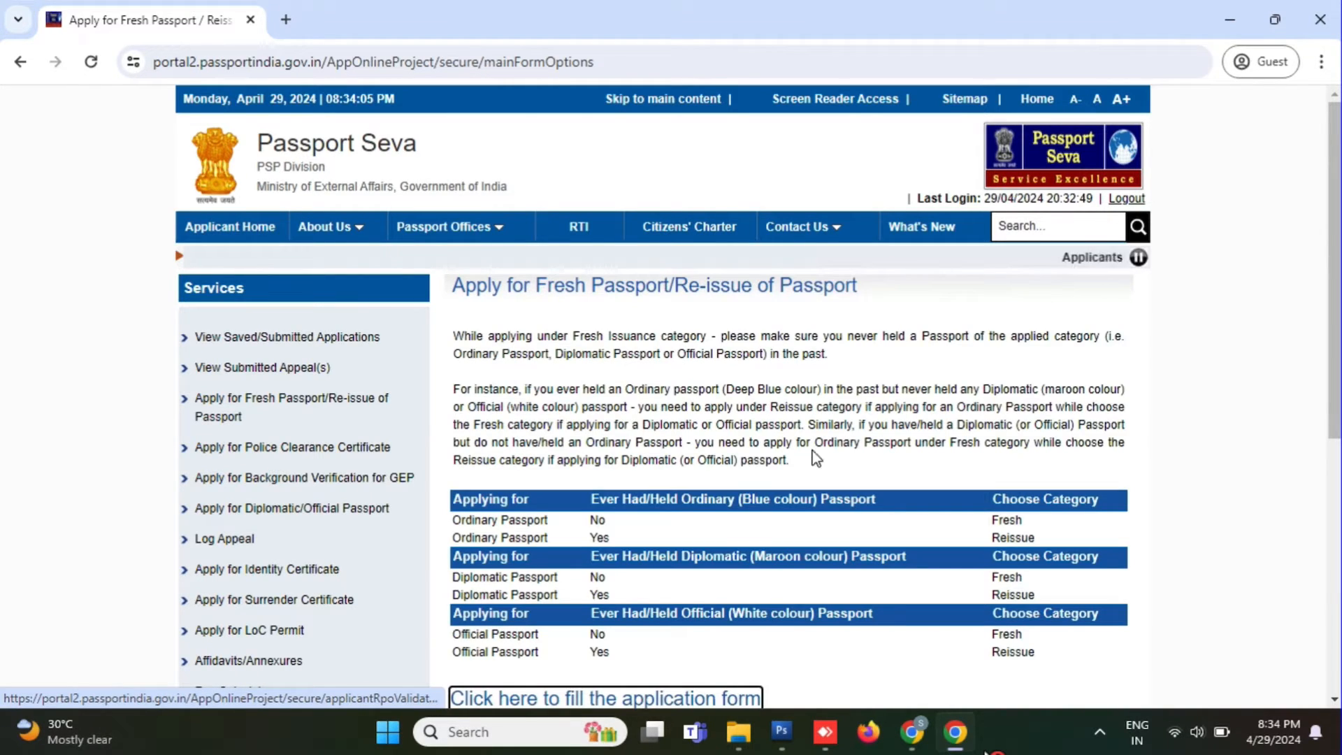
scroll(816, 457, "down", 4)
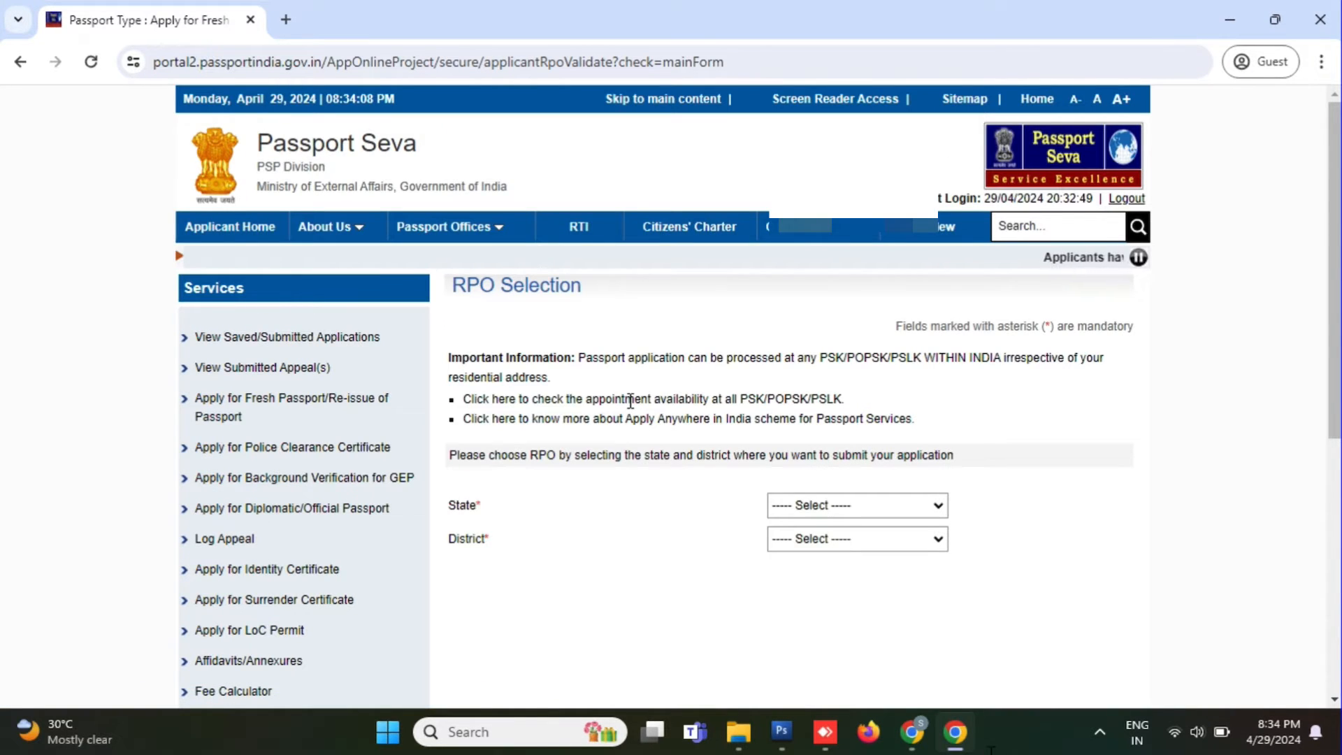
left_click(846, 514)
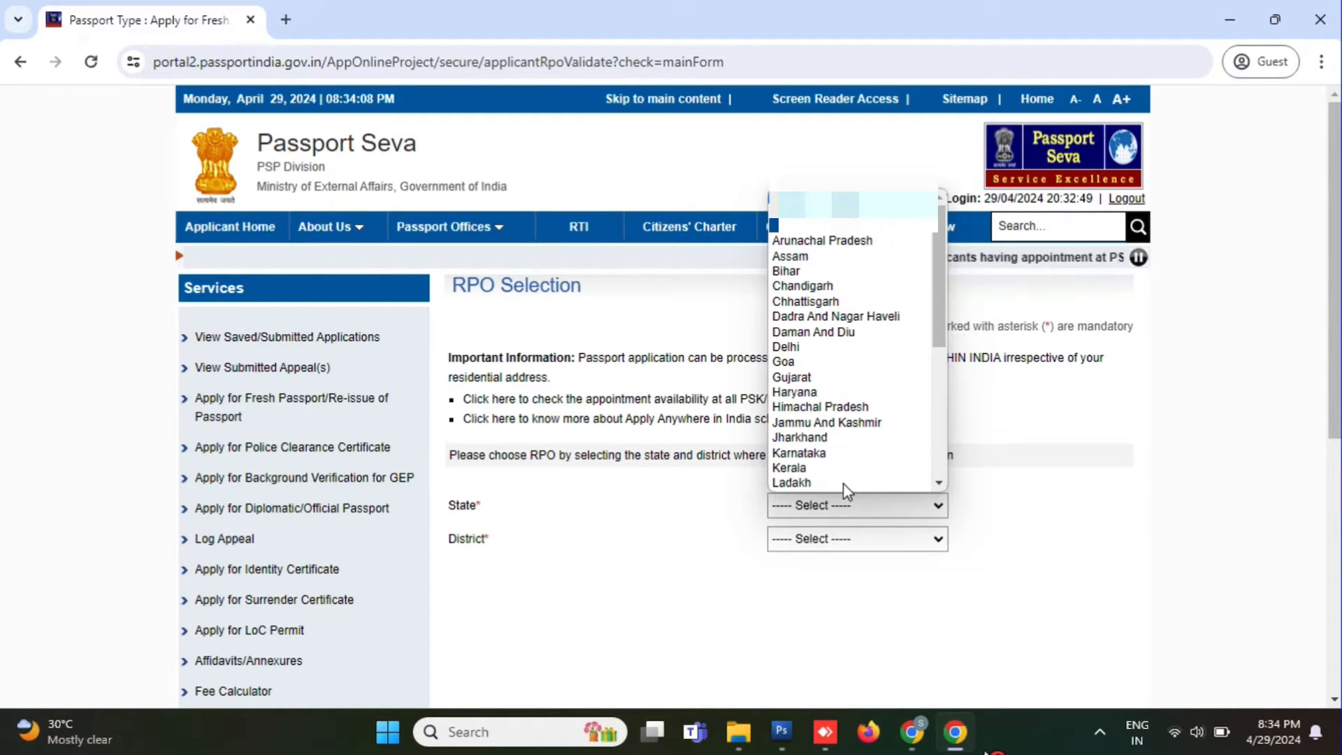
left_click(830, 475)
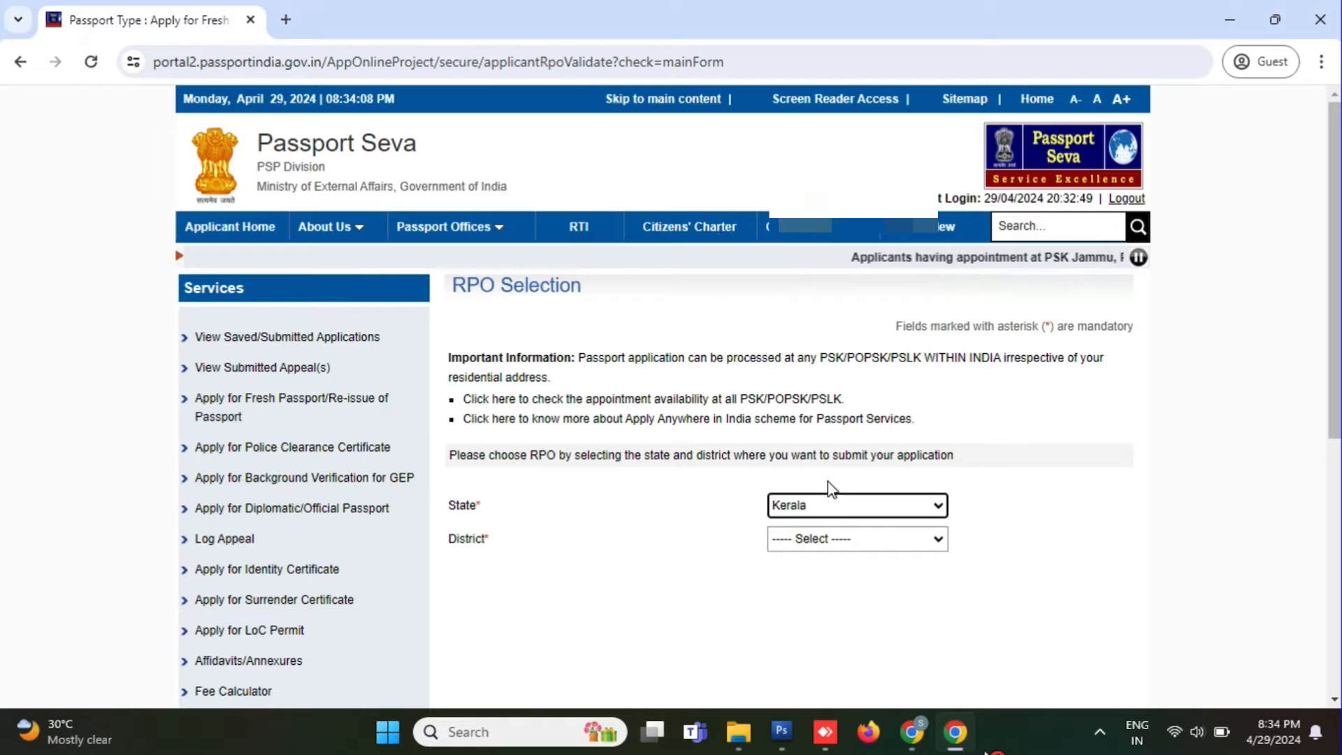
left_click(856, 541)
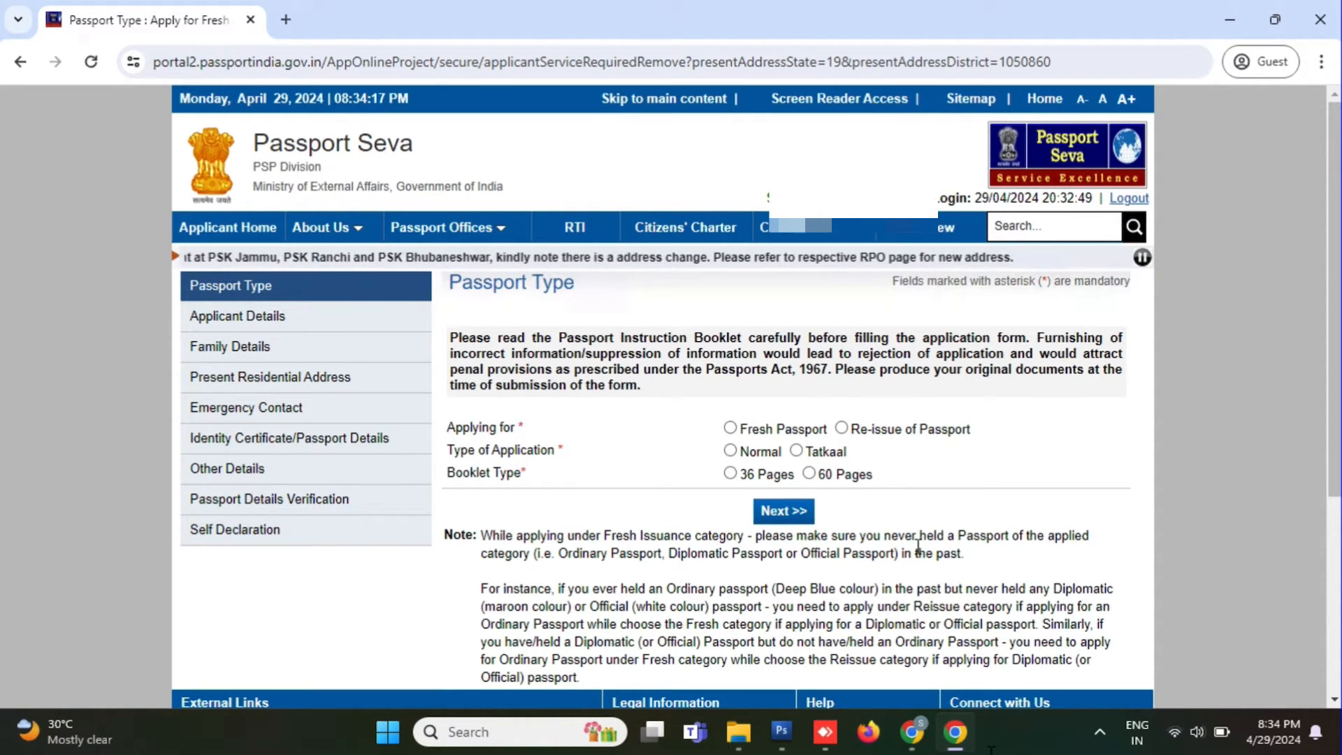
Step: Choose Fresh Passport, Normal application type and a 36-page booklet
left_click(730, 428)
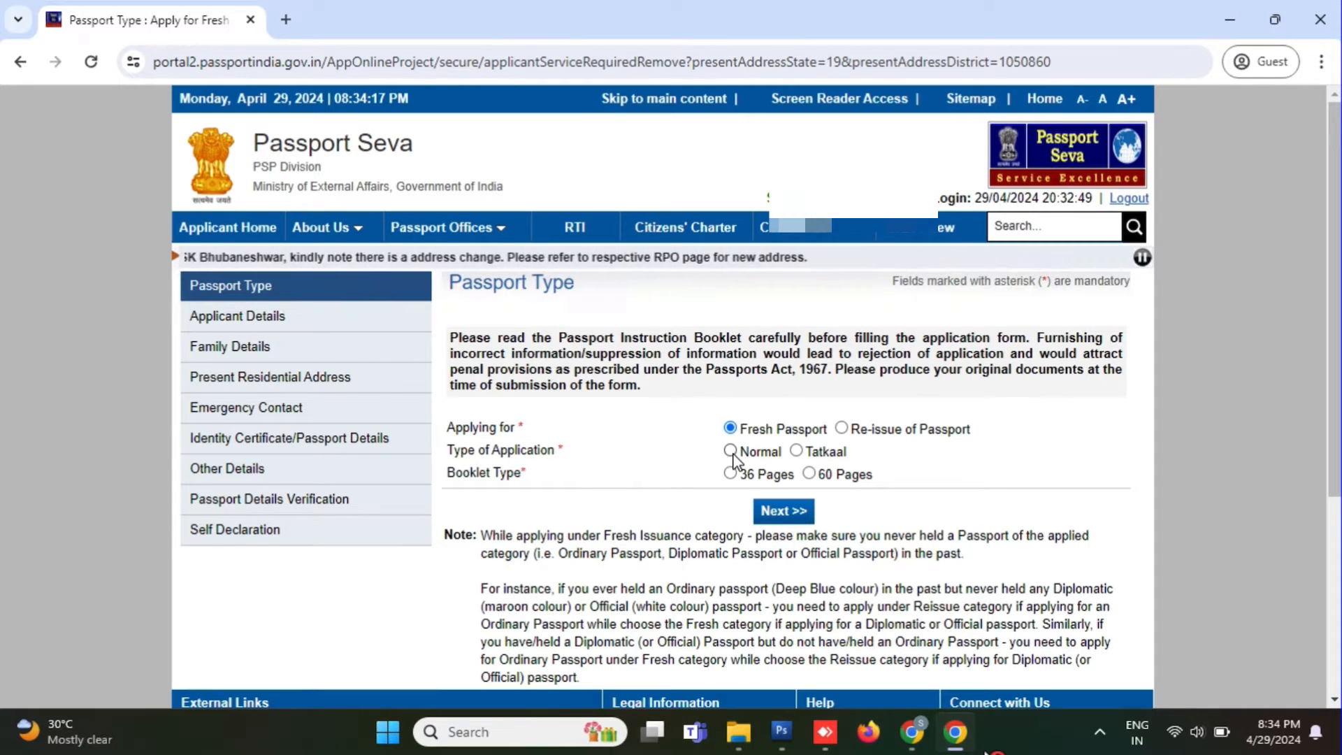
left_click(732, 453)
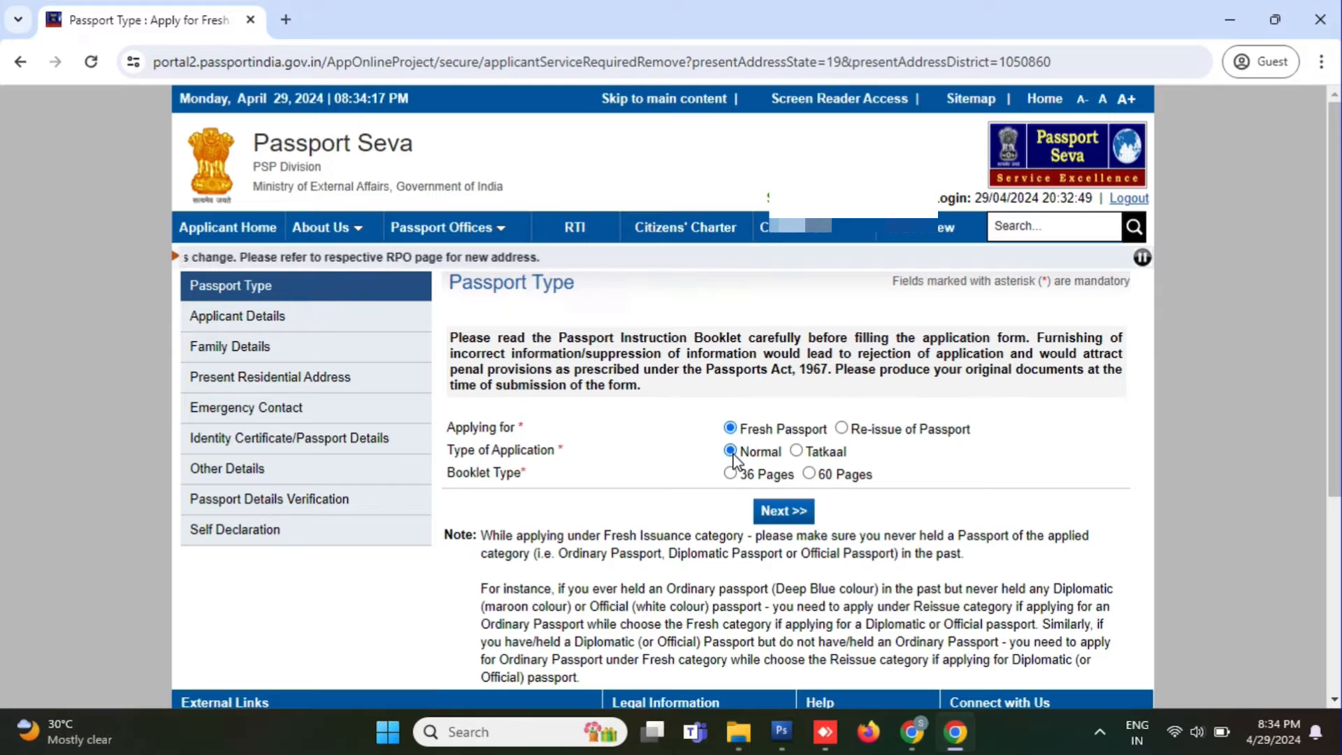
left_click(731, 473)
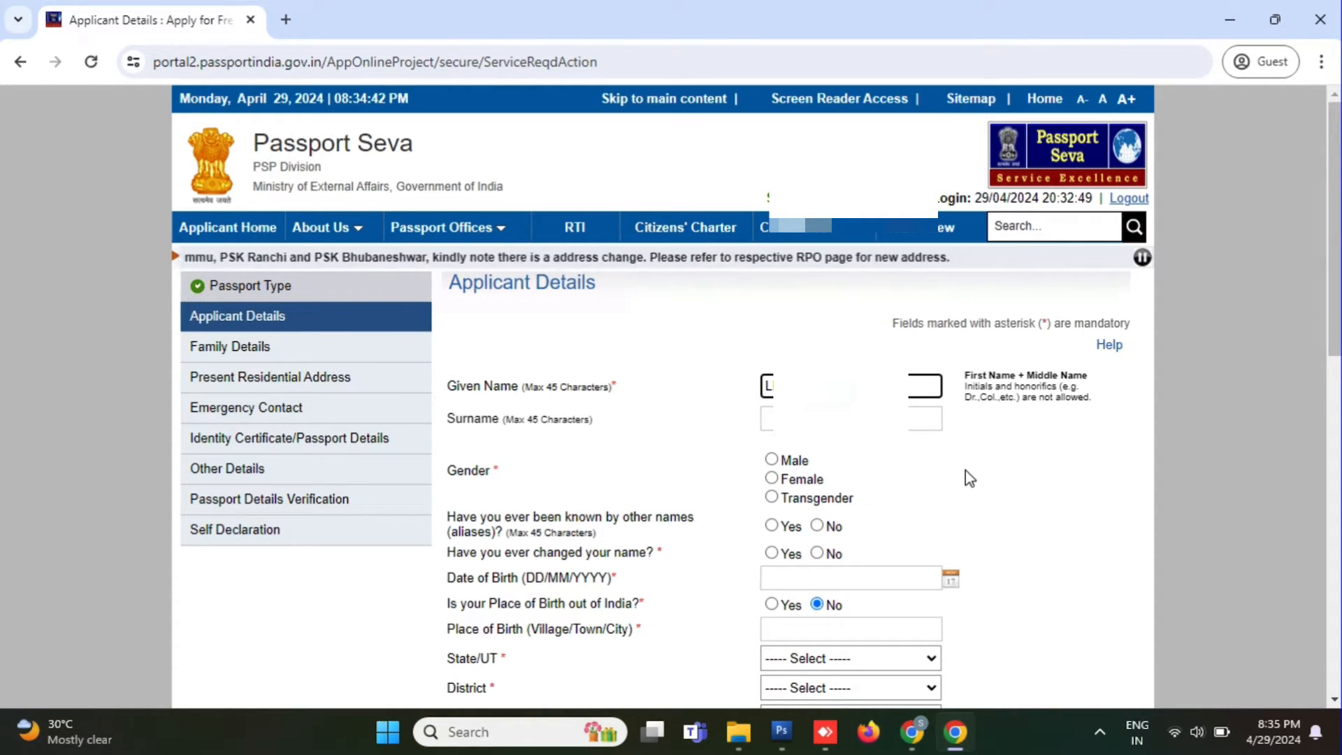
left_click(845, 418)
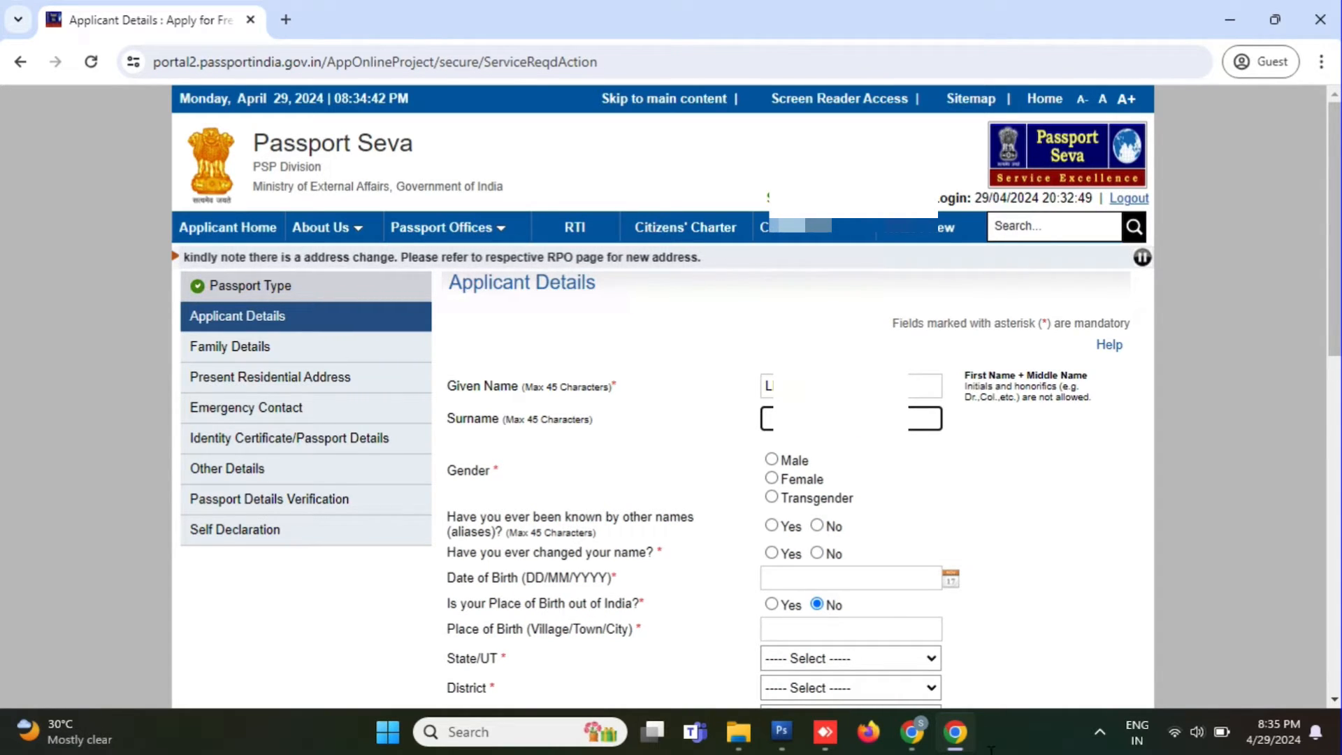
type("L")
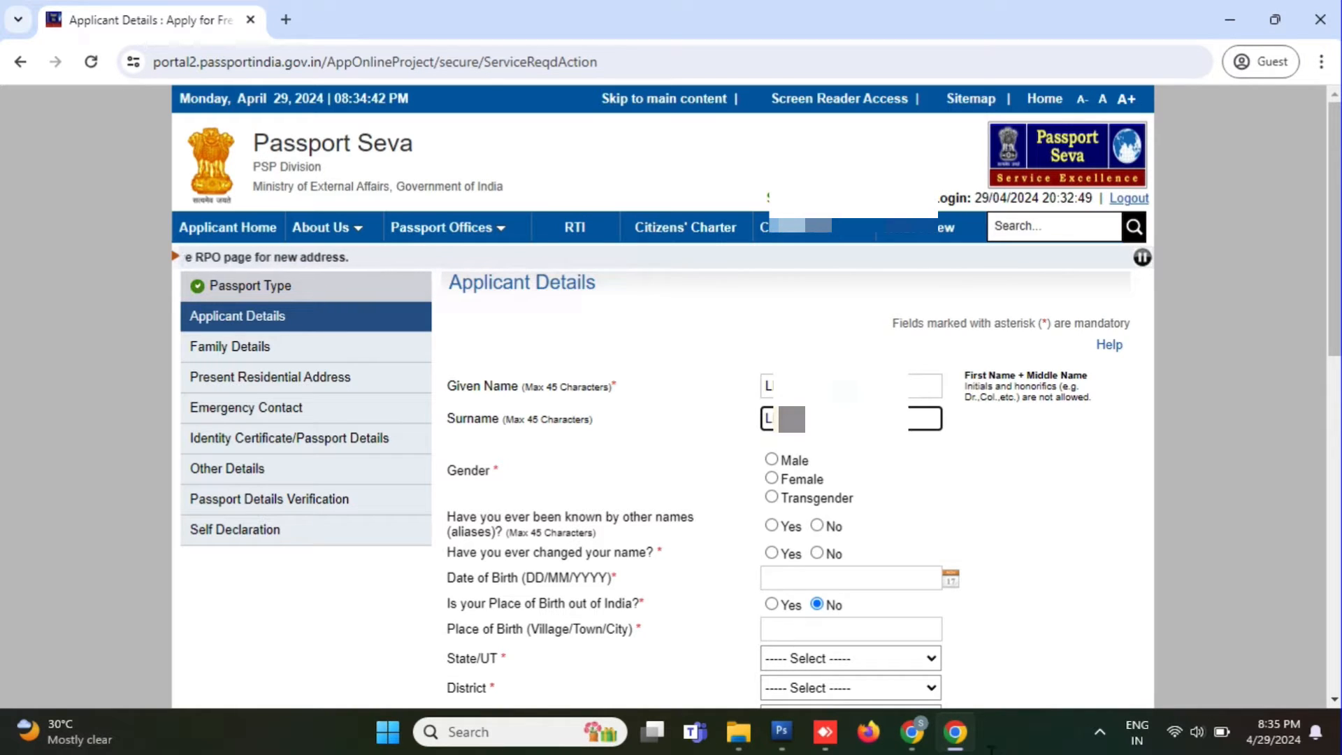
left_click(790, 479)
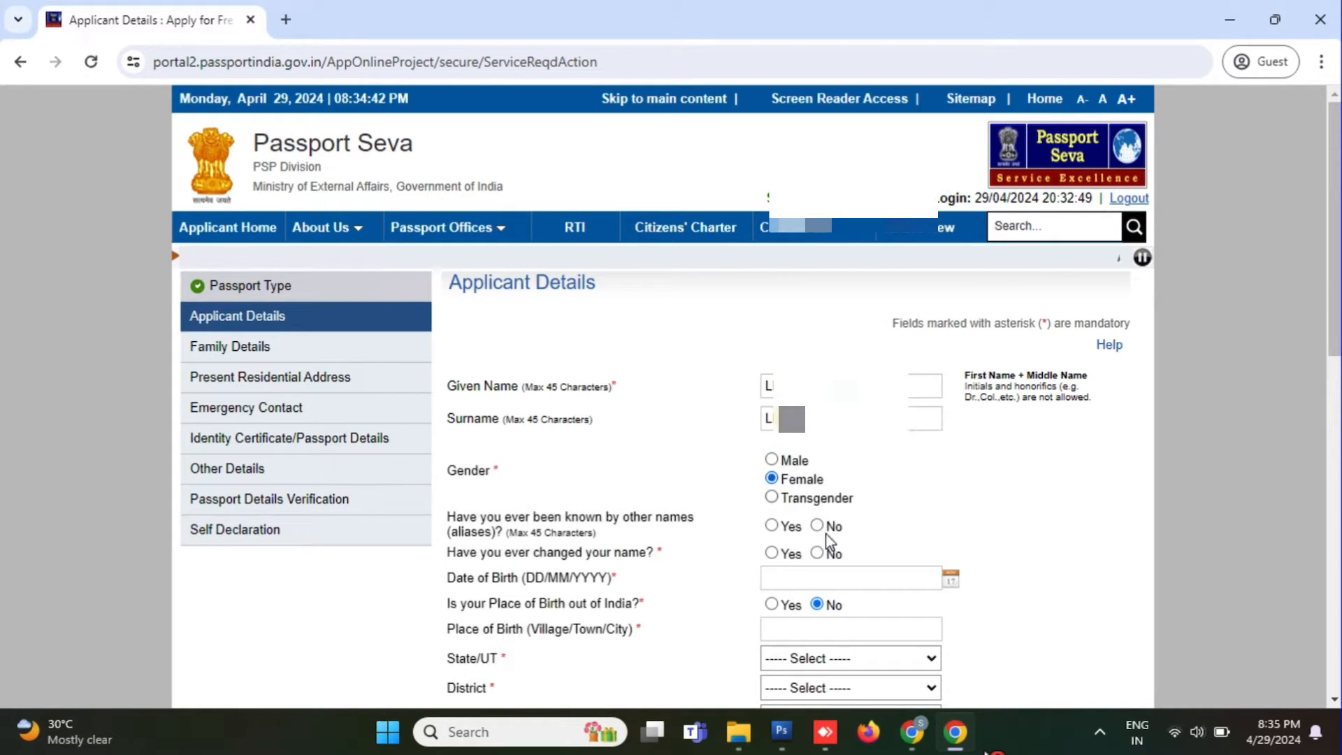
left_click(817, 526)
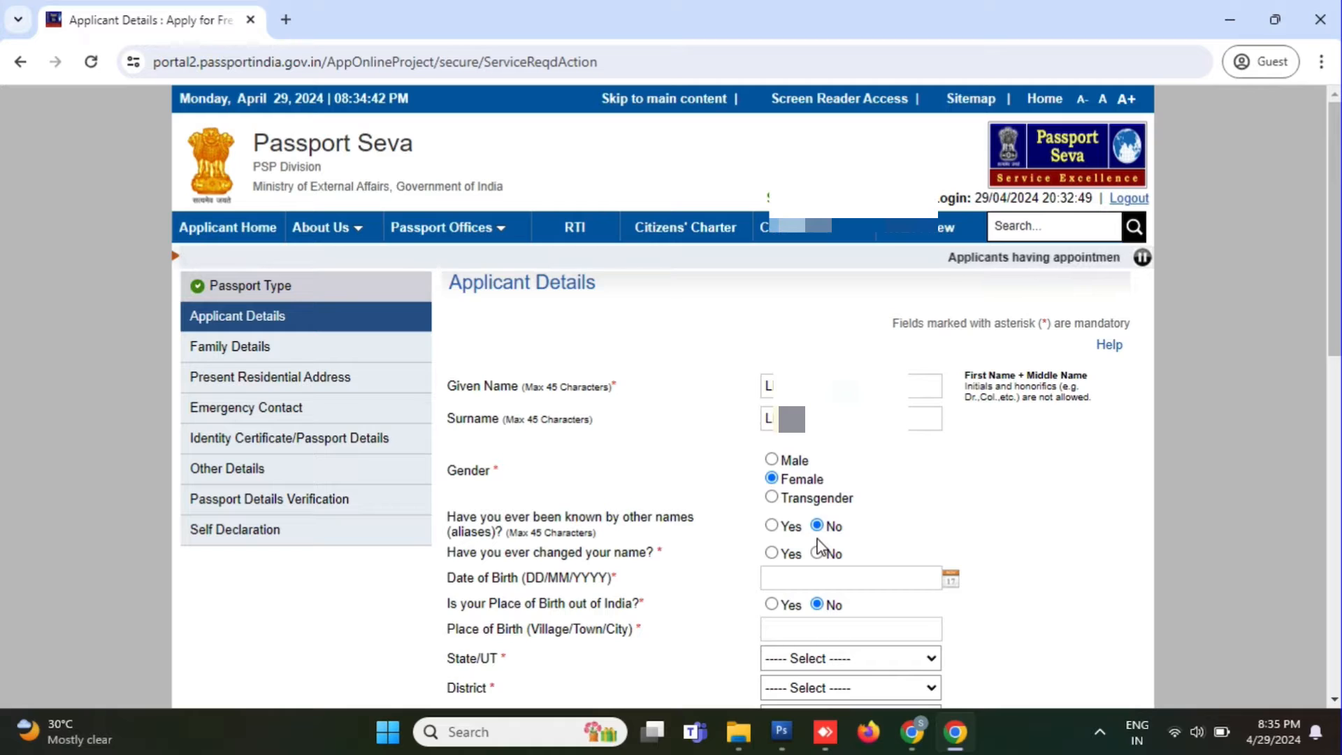
left_click(816, 552)
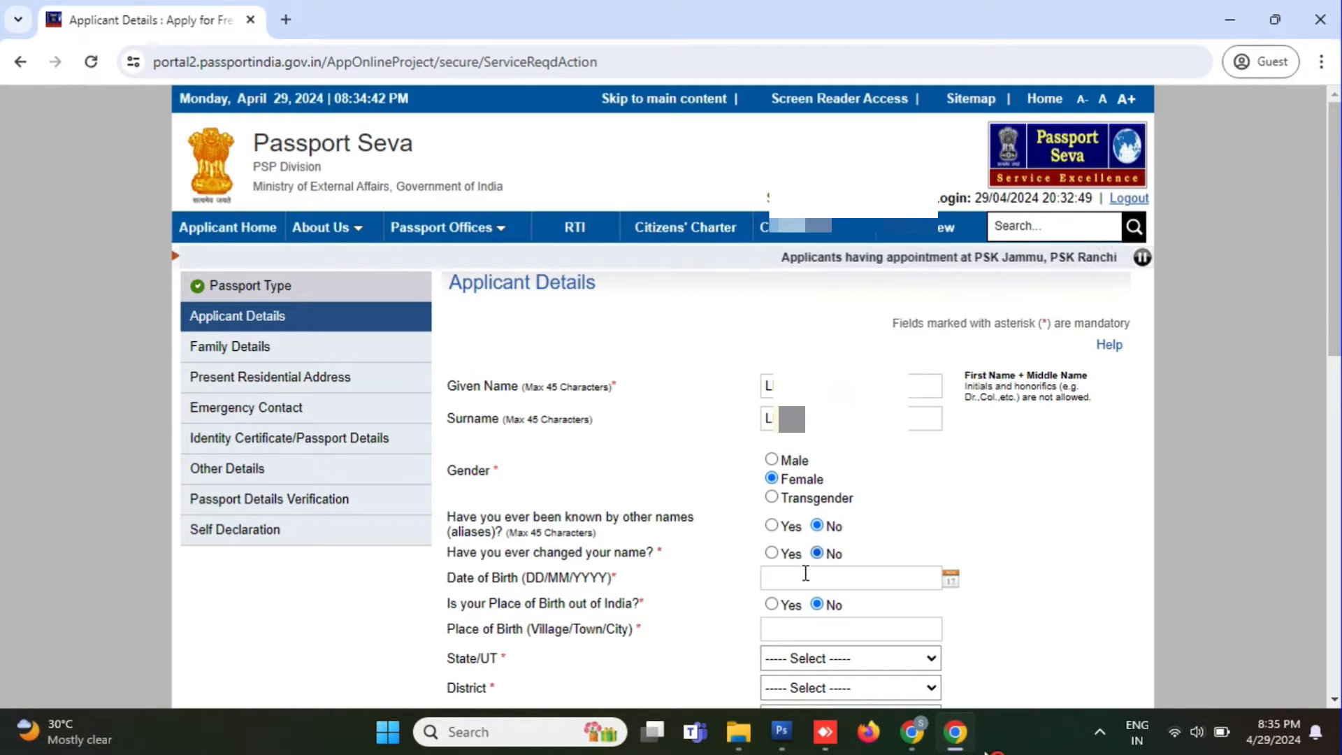
left_click(805, 573)
type("22")
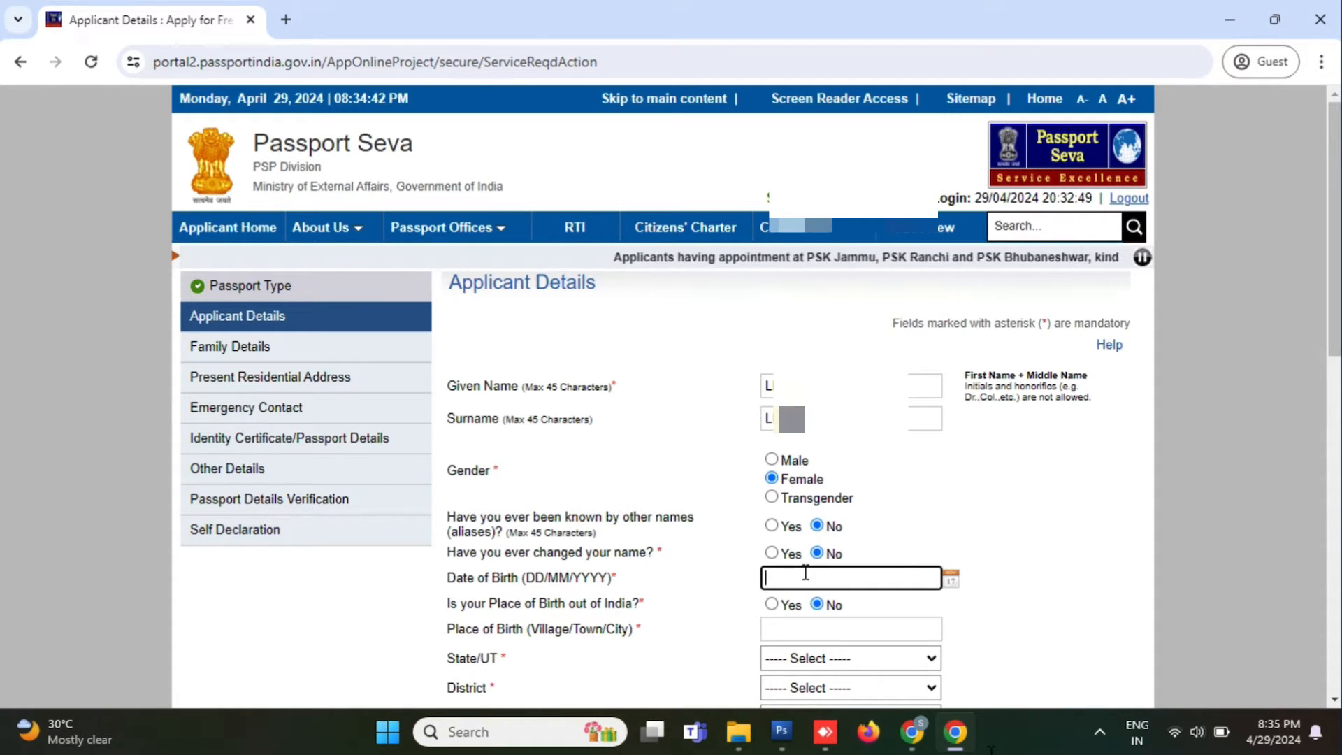
type("/12/")
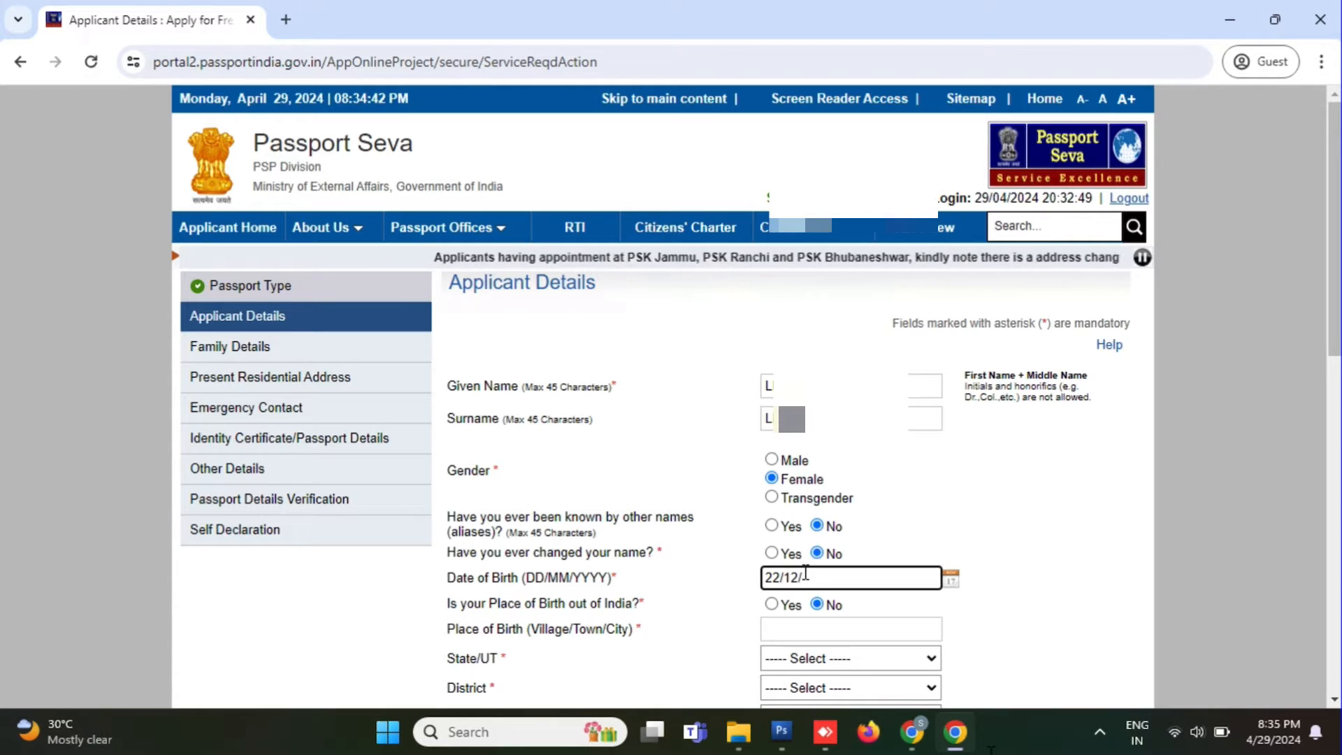
type("2015")
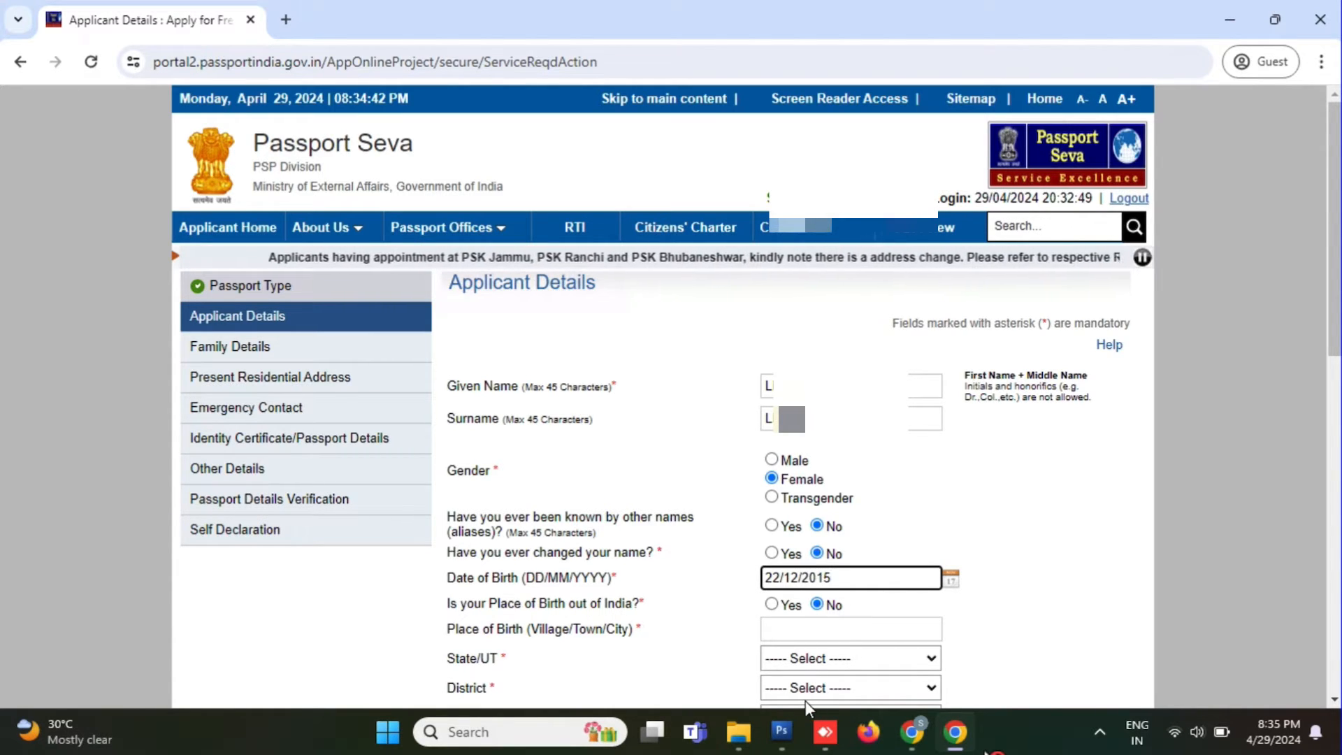
scroll(804, 698, "down", 3)
Step: Fill in the place of birth with state Kerala, district Kannur Rural, and marital status Single
left_click(796, 439)
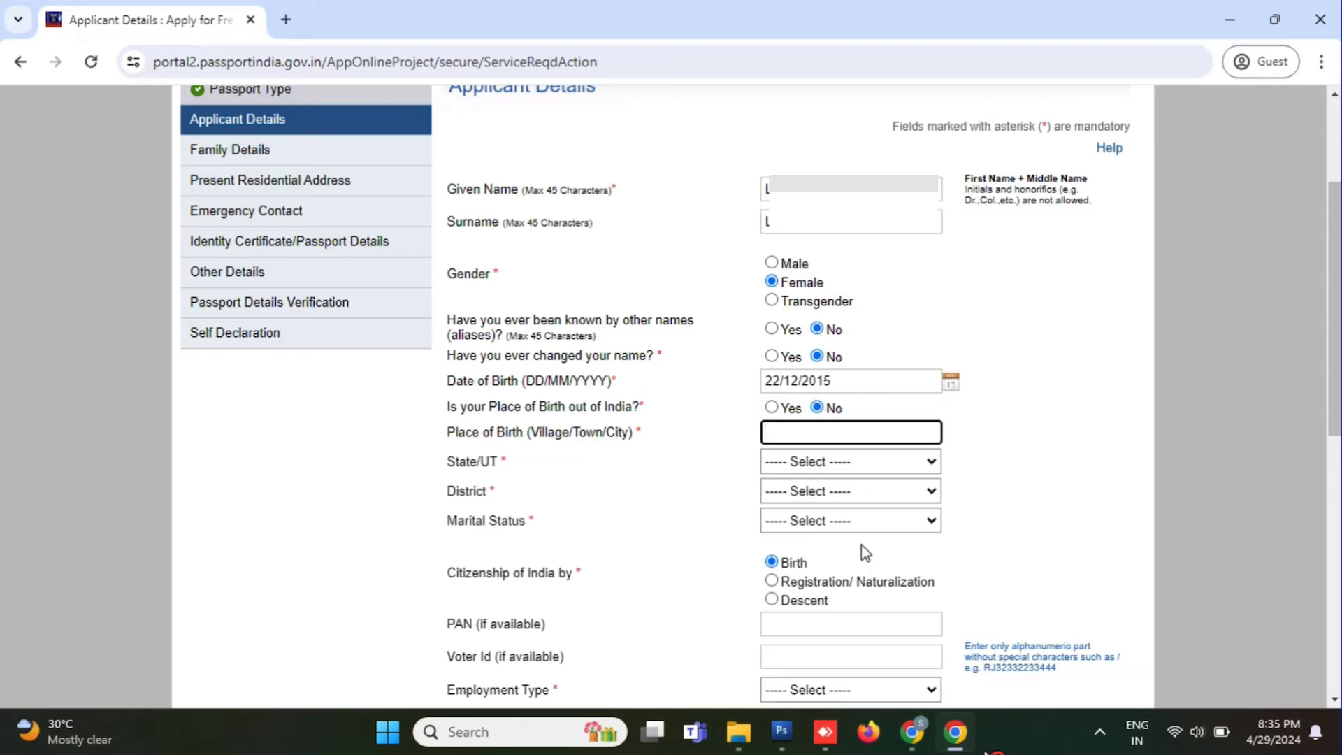
type("TALIPARAMBA")
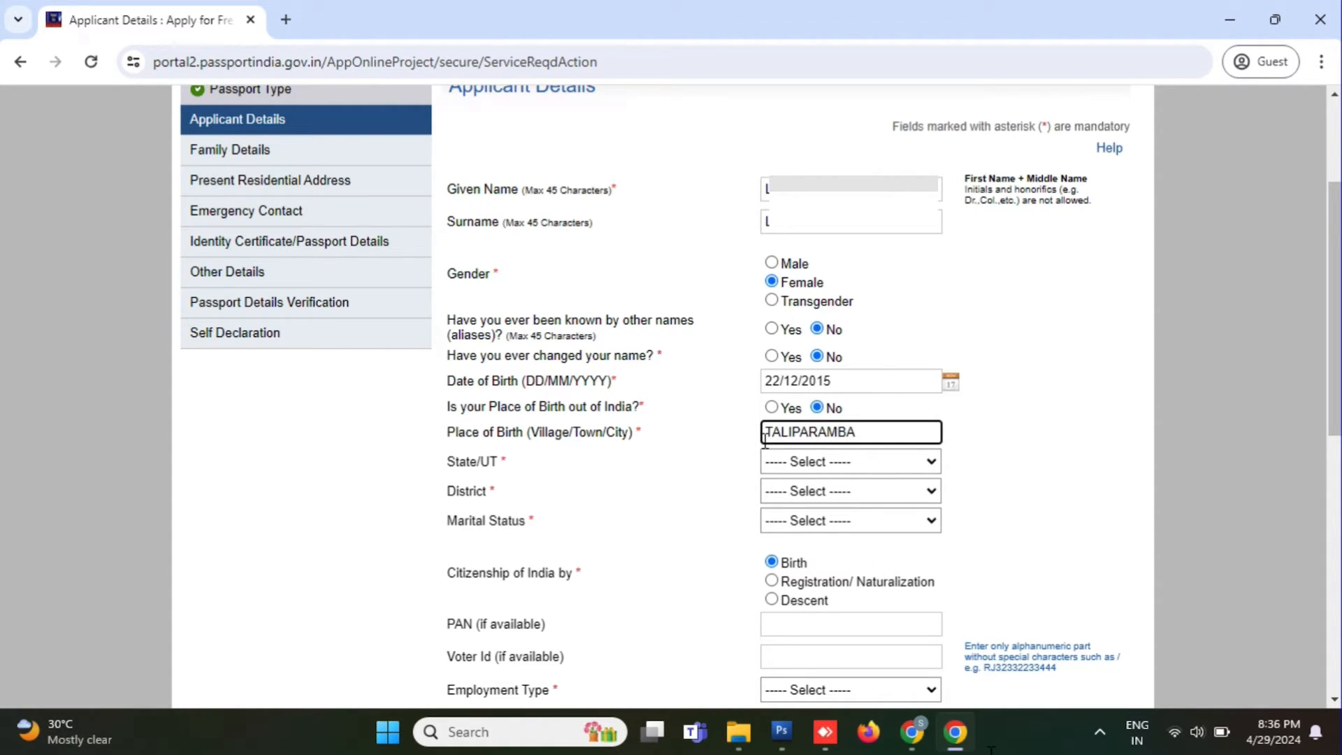
left_click(877, 463)
left_click(863, 404)
left_click(860, 491)
left_click(846, 260)
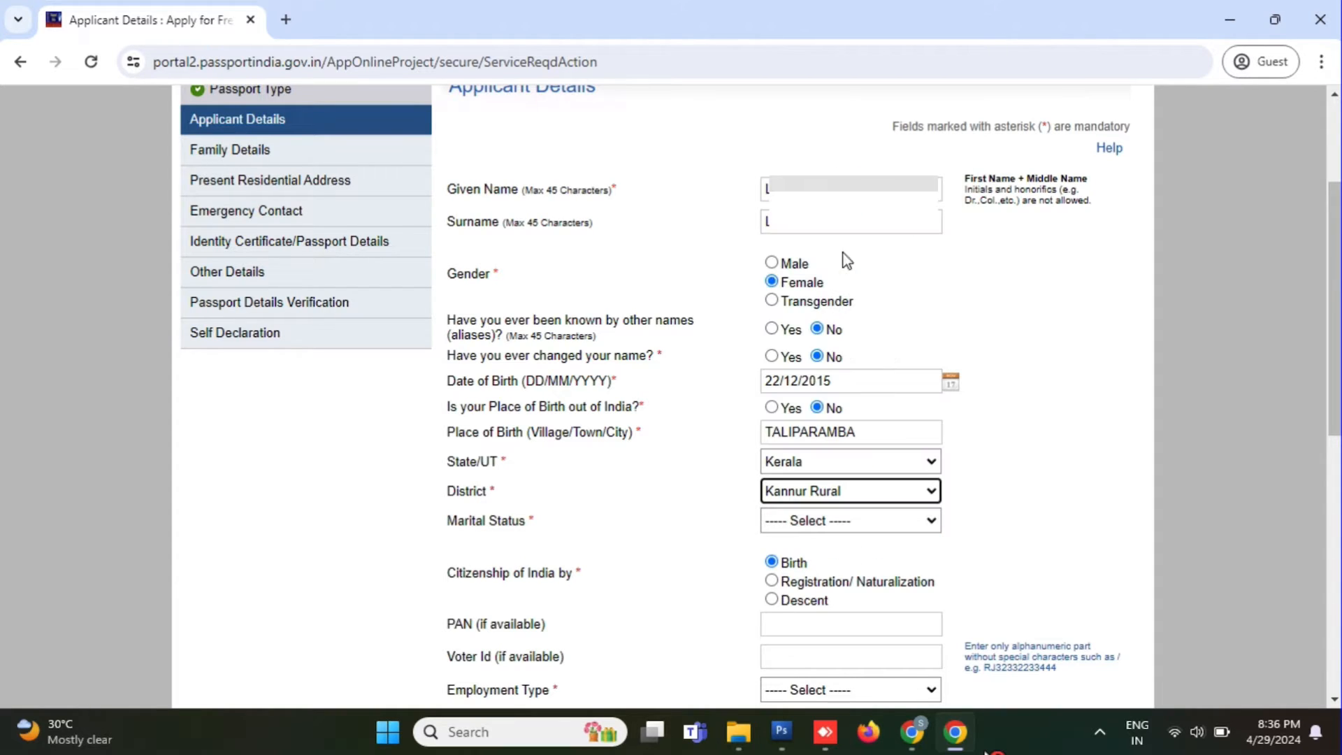
left_click(820, 525)
left_click(822, 595)
scroll(821, 598, "down", 4)
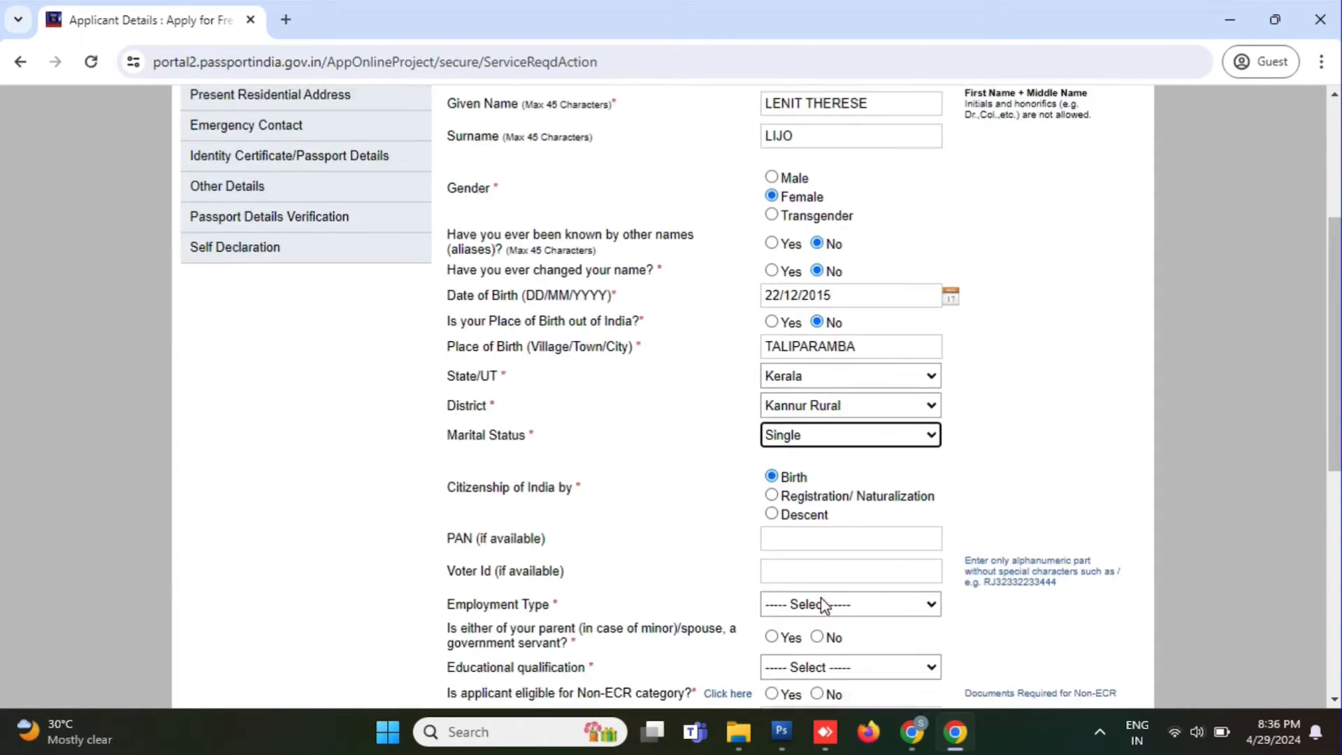
Step: Set employment to Others, parent government servant to No, and qualification 7th Pass Or Less
left_click(803, 397)
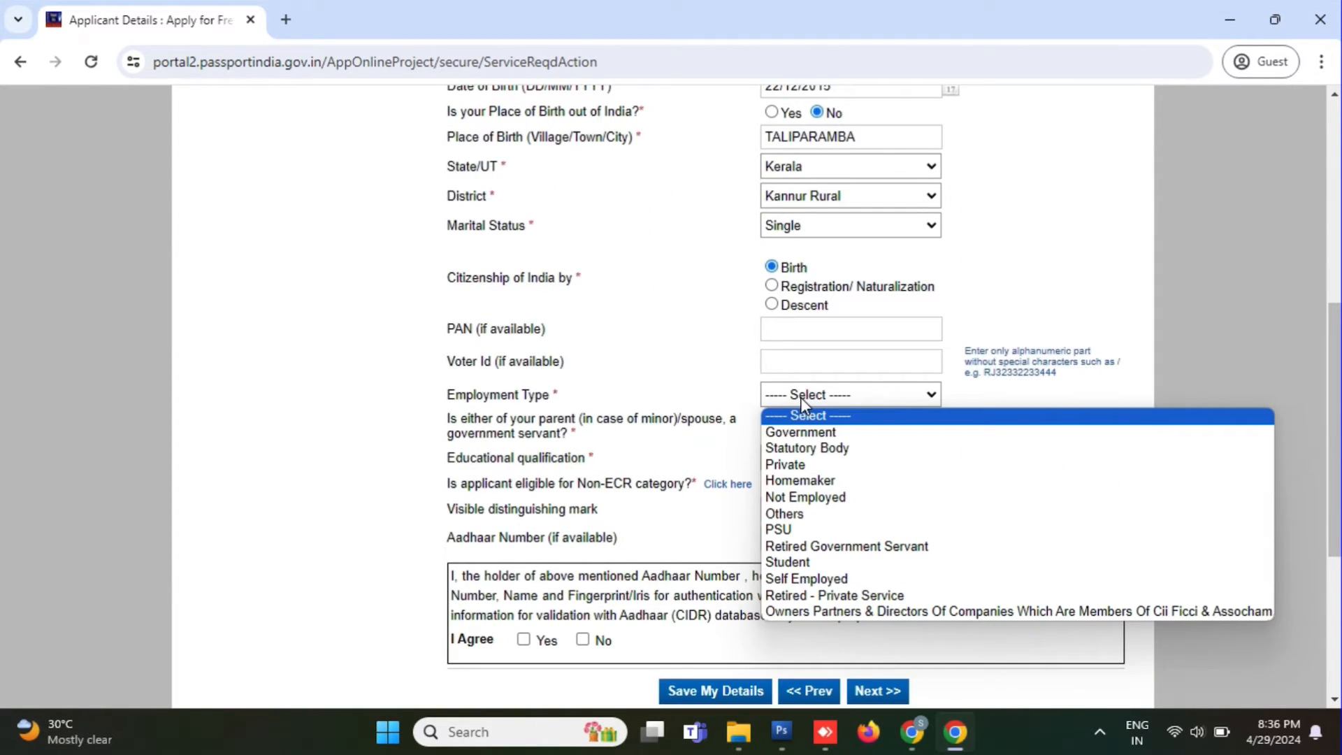
left_click(831, 515)
left_click(825, 427)
left_click(809, 457)
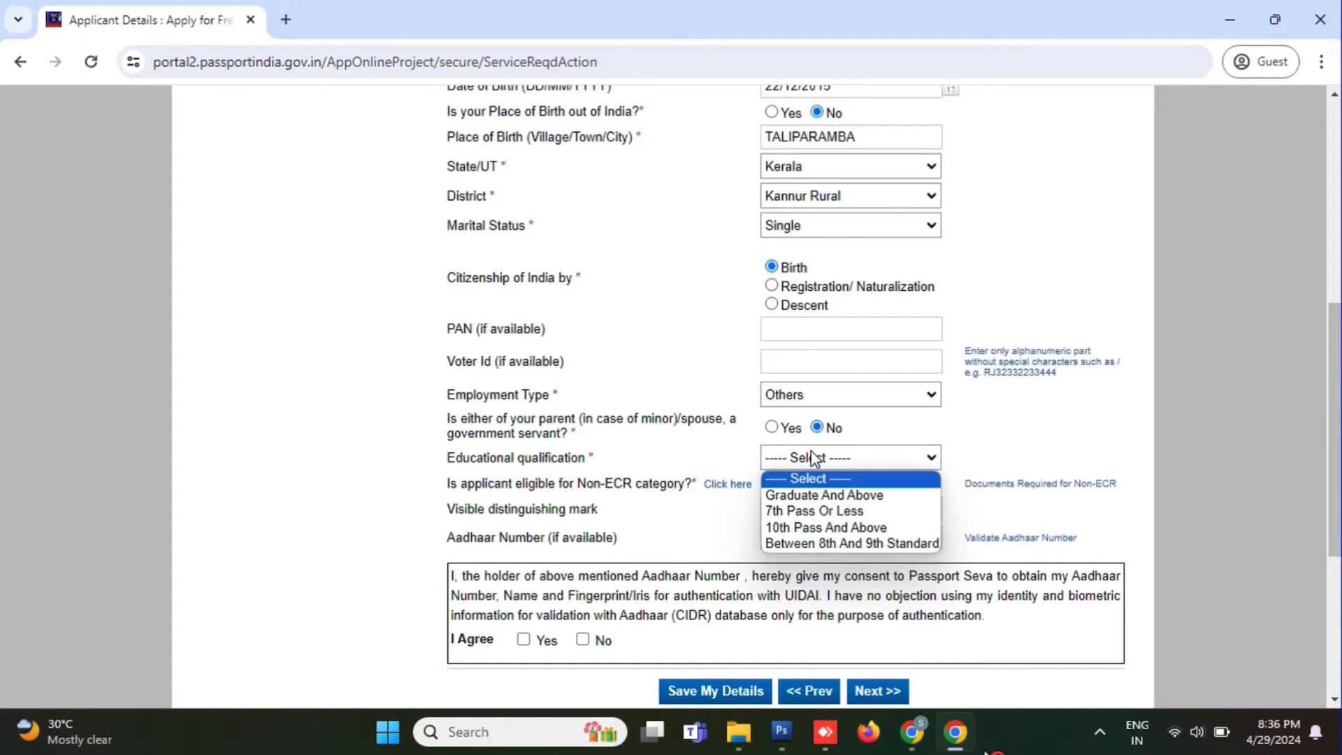
left_click(830, 516)
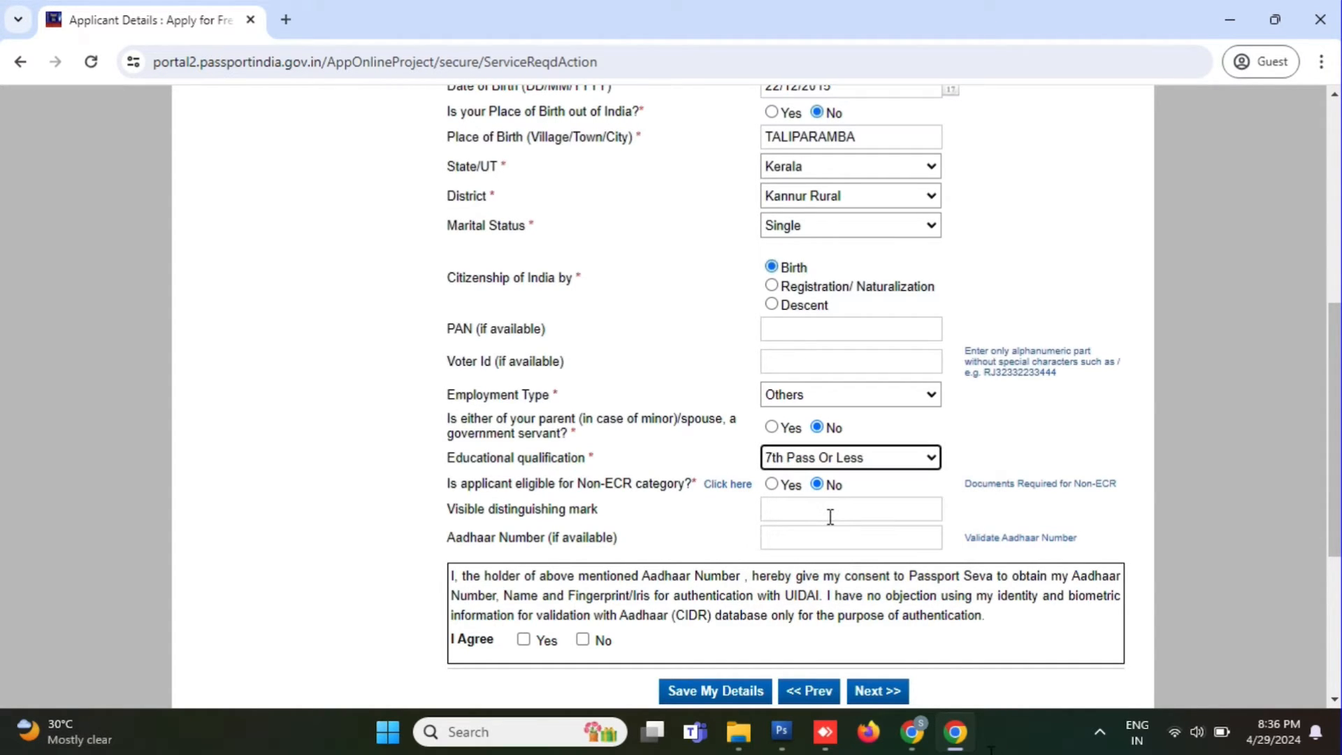
Step: Enter the Aadhaar number, agree to the authentication consent, and save the applicant details
left_click(792, 510)
left_click(785, 537)
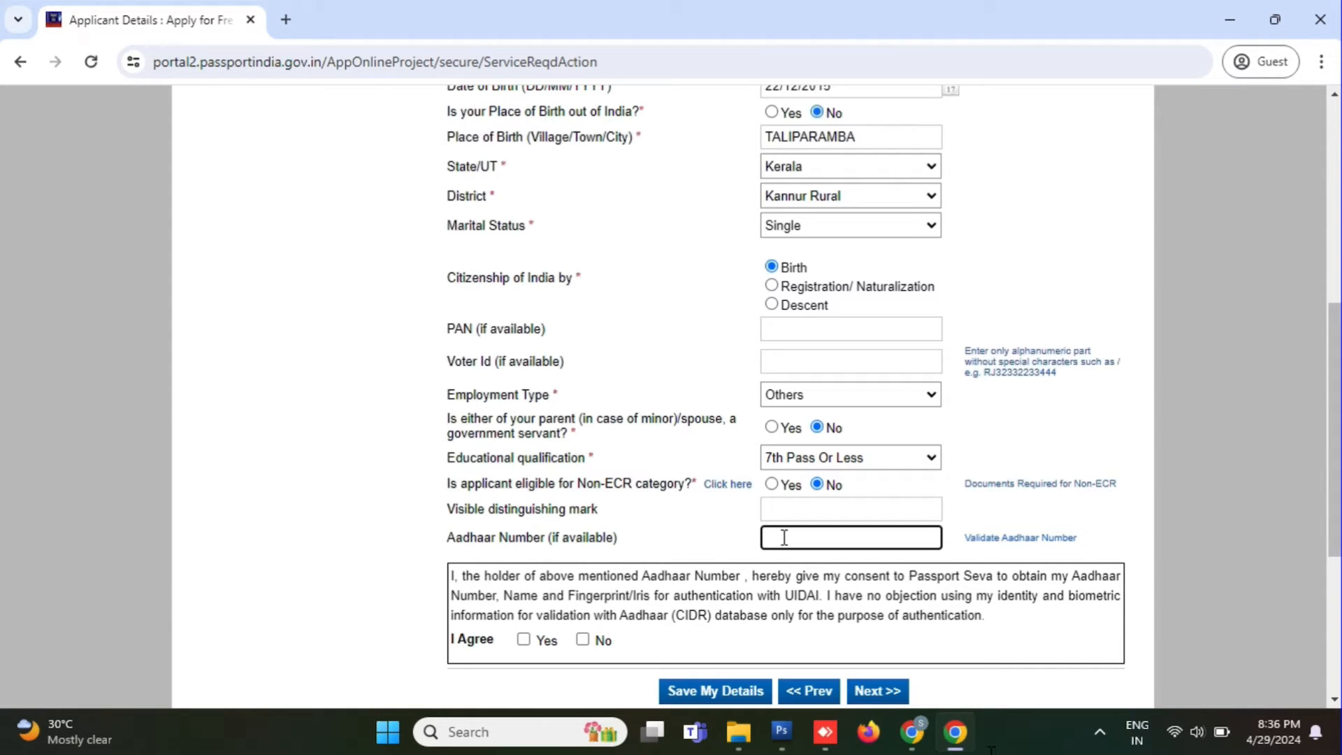
type("9")
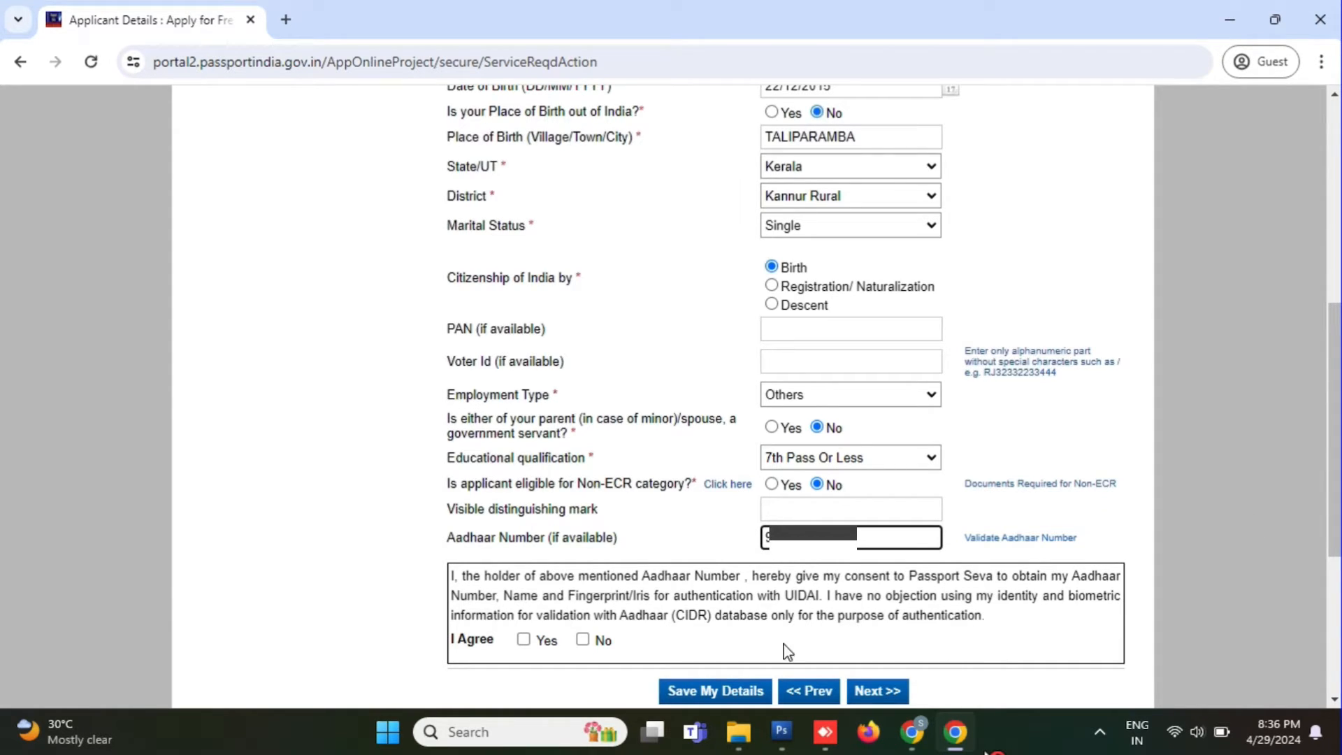
left_click(524, 640)
scroll(688, 595, "down", 2)
left_click(689, 595)
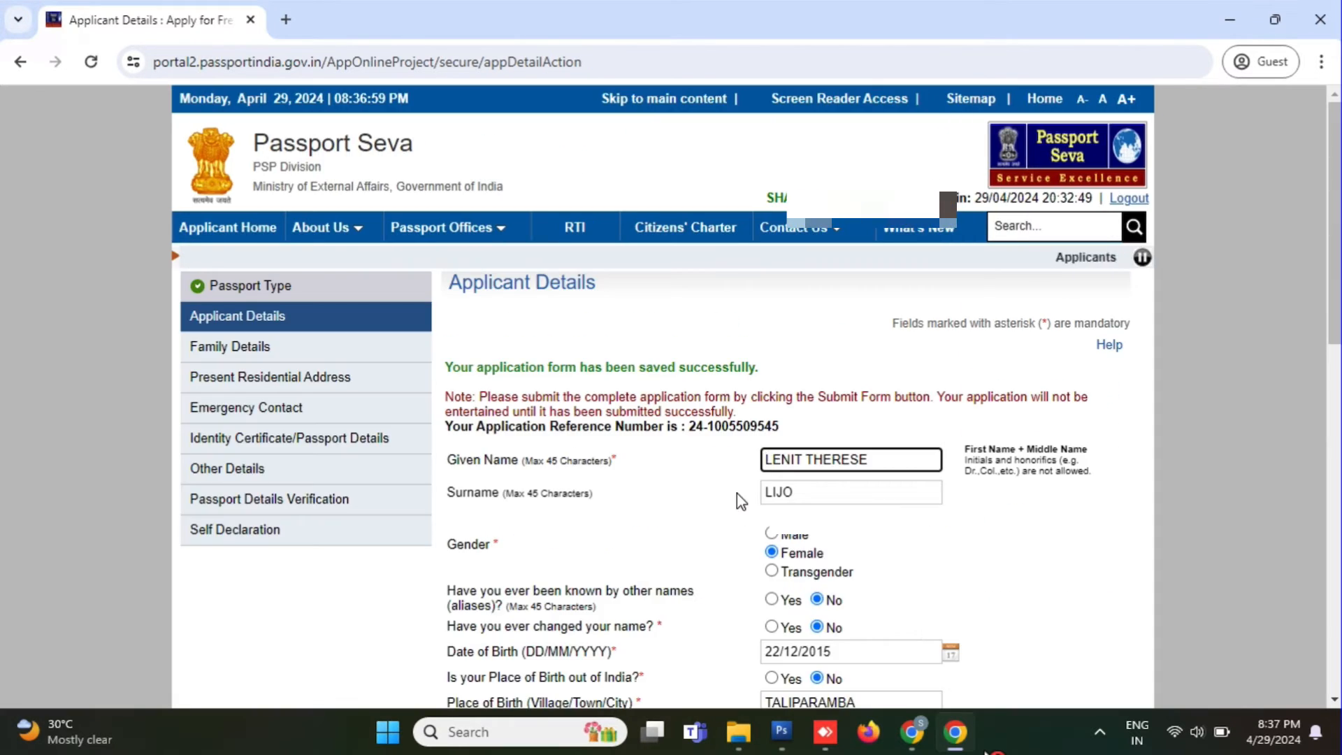
Step: Re-accept the Aadhaar consent and save the applicant details to reach Family Details
scroll(737, 492, "down", 10)
left_click(524, 320)
left_click(743, 371)
scroll(664, 419, "down", 10)
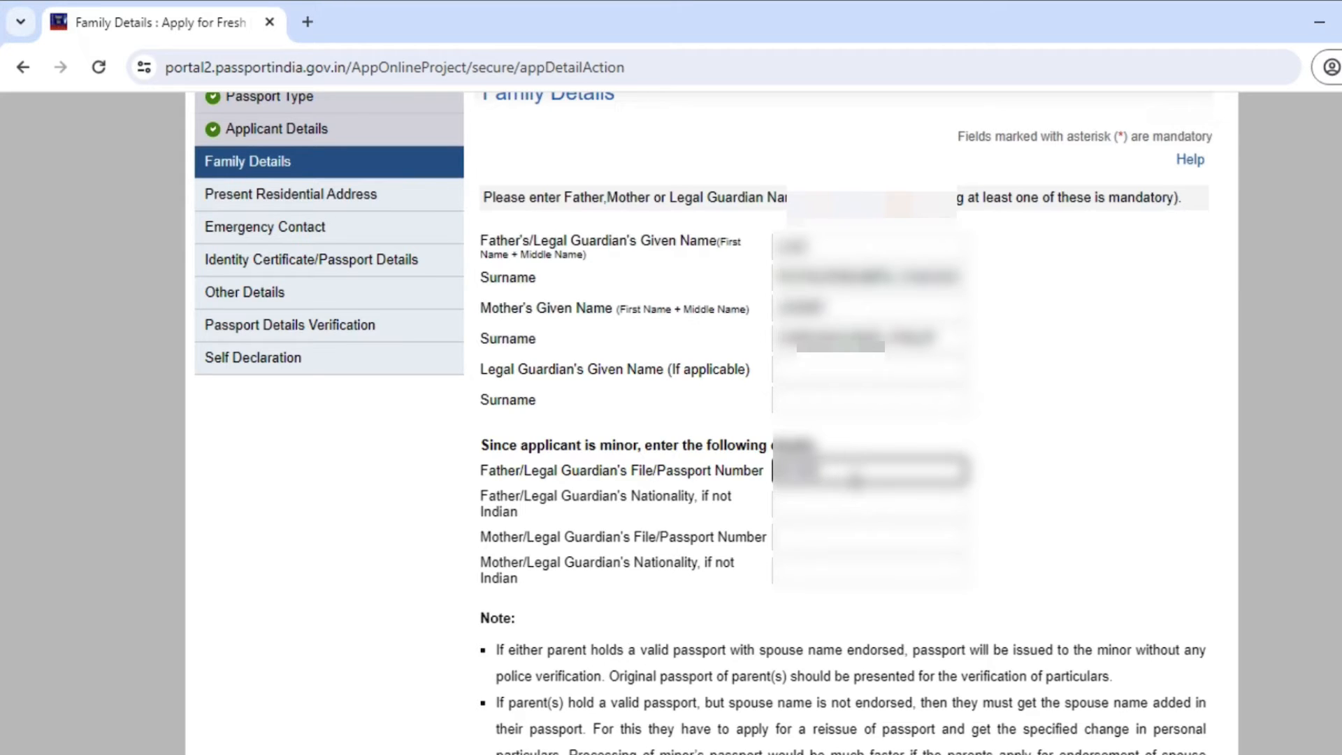
Step: Complete the parents' details on the Family Details page and save them
left_click(822, 537)
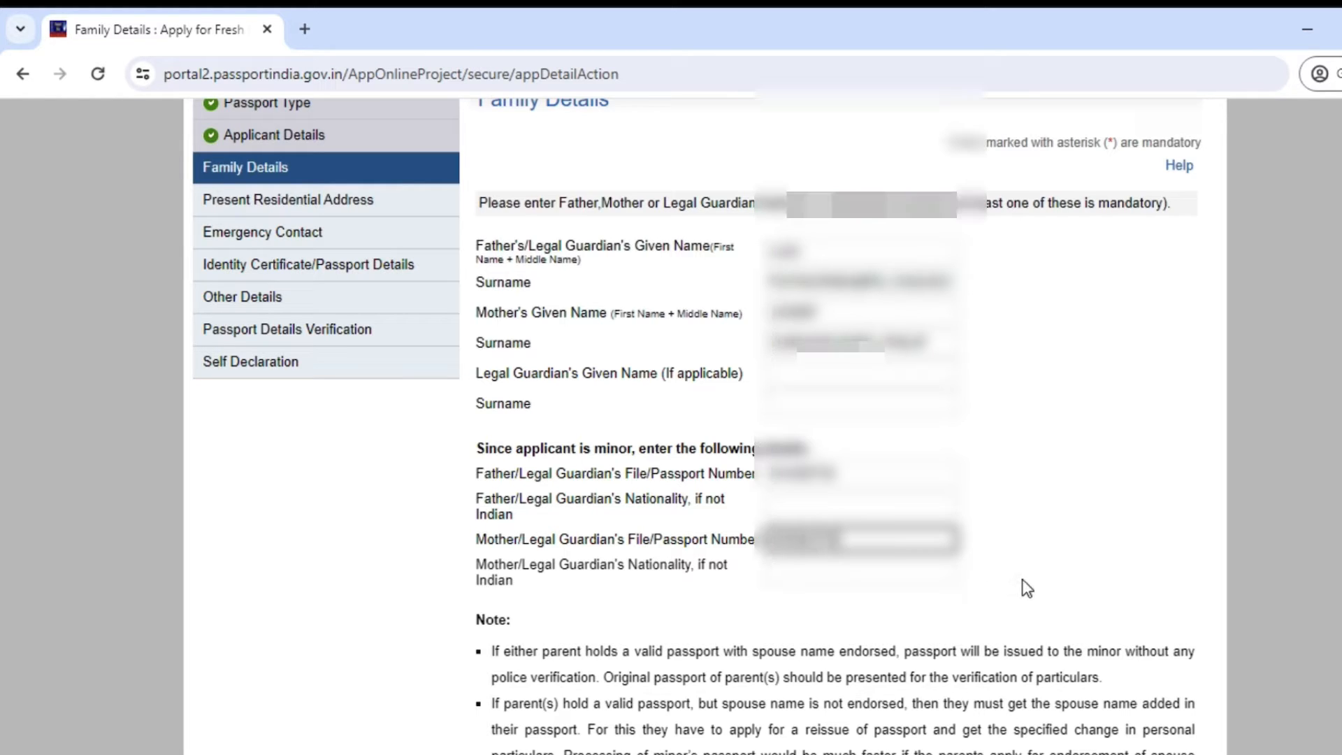
scroll(1021, 587, "down", 3)
left_click(777, 644)
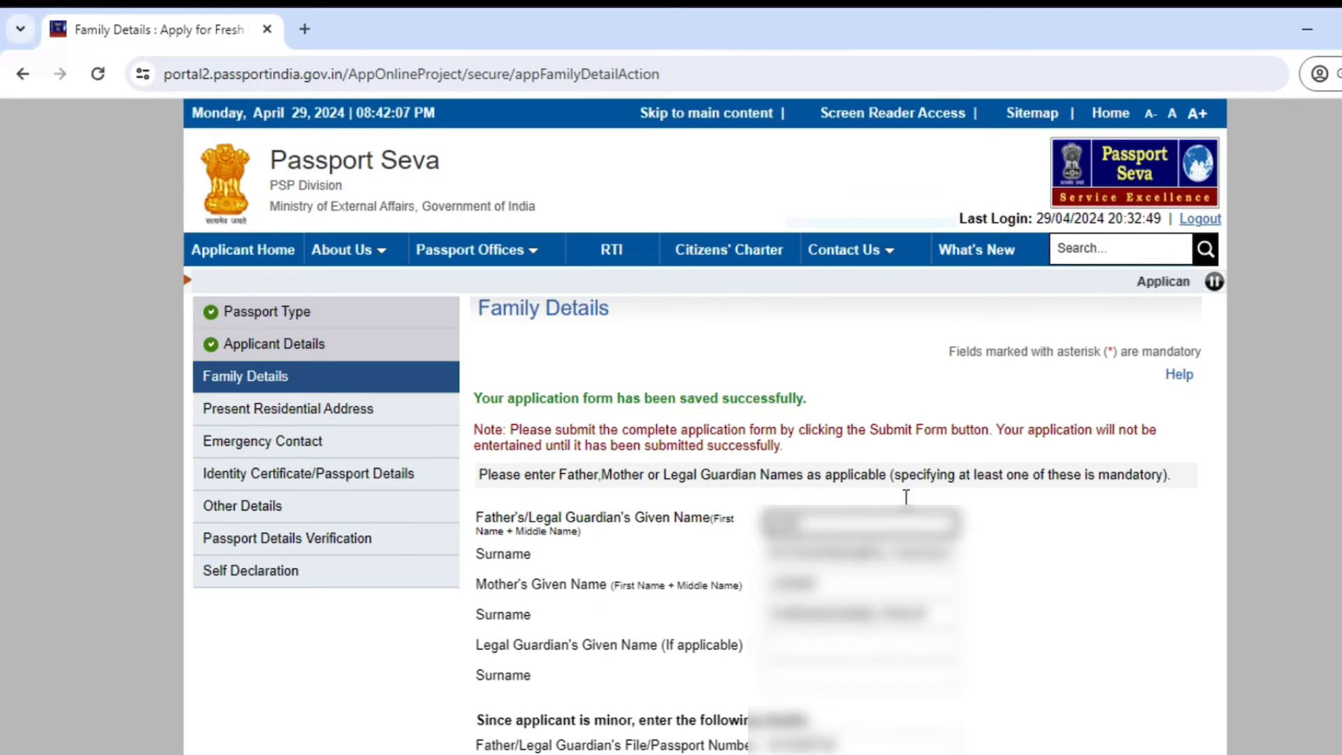
Step: Fill the present address: house number, village VELLORA, police station, PIN code, mobile and e-mail
scroll(905, 494, "down", 6)
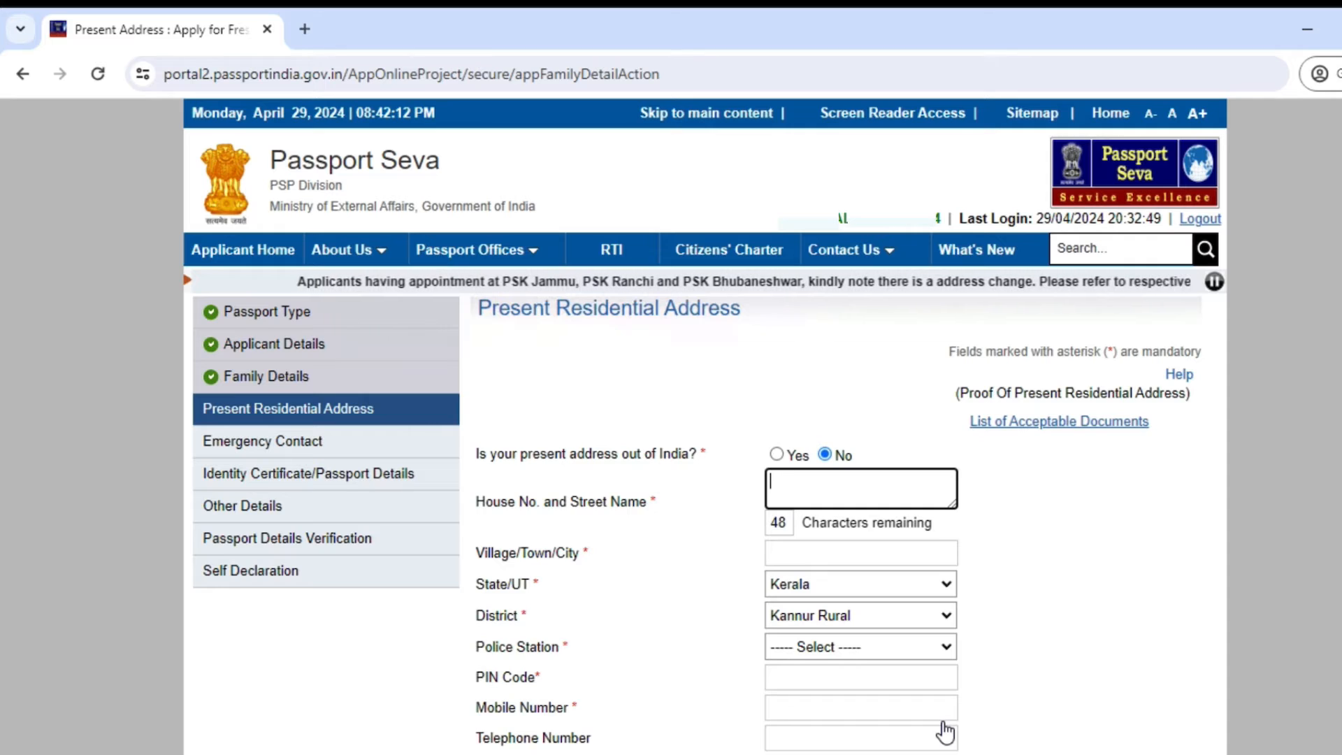
type("P")
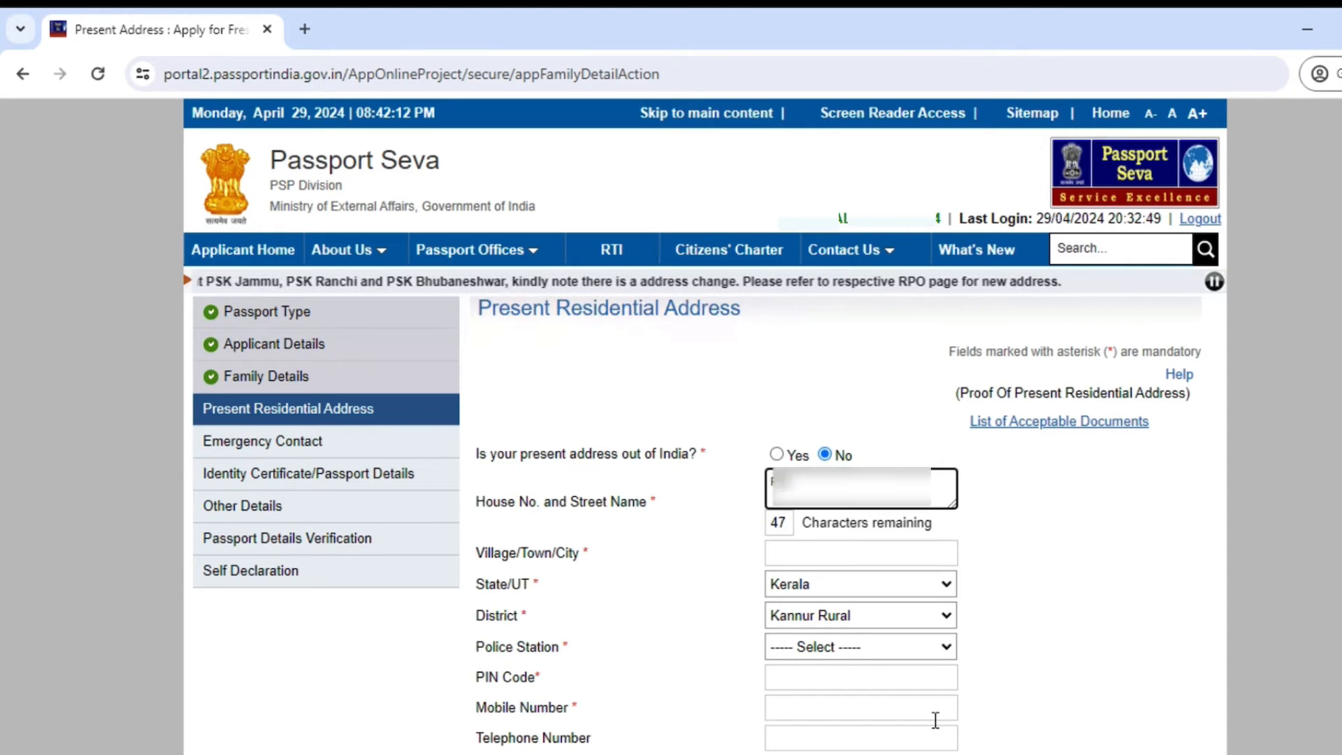
type("************")
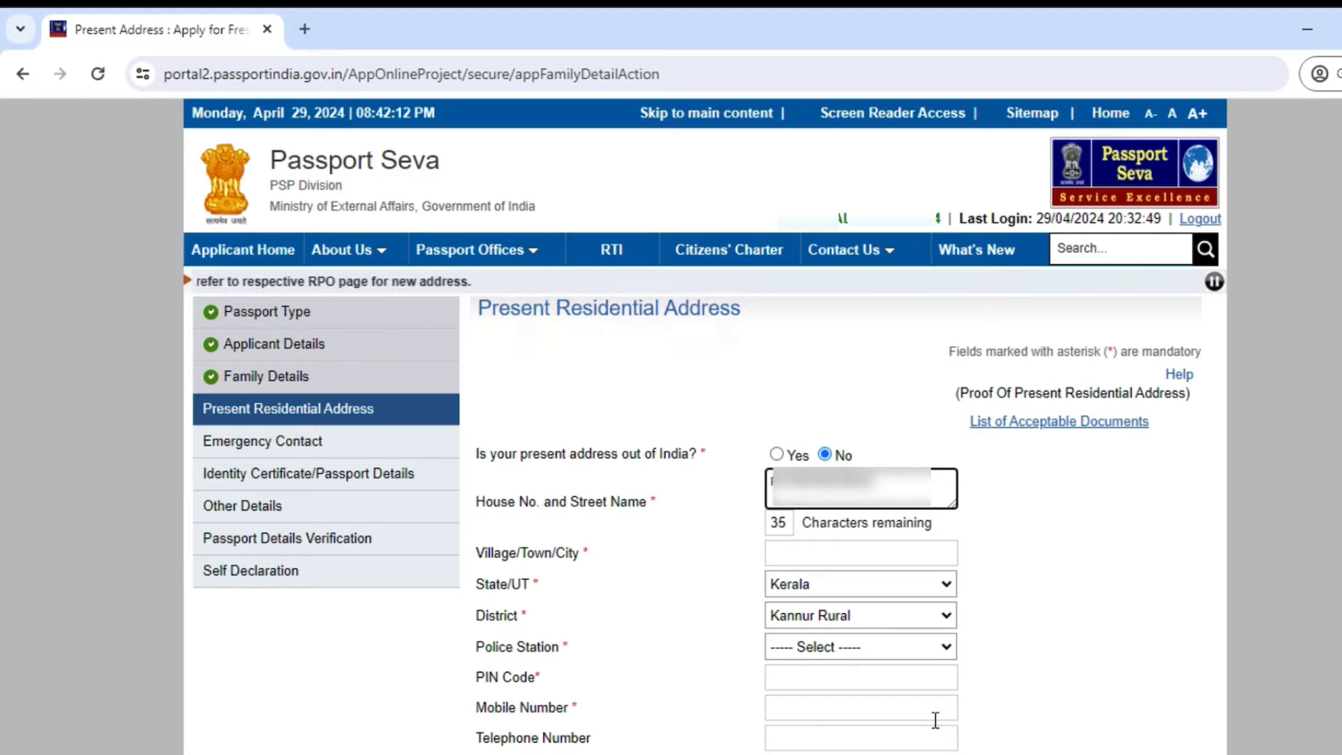
type("******")
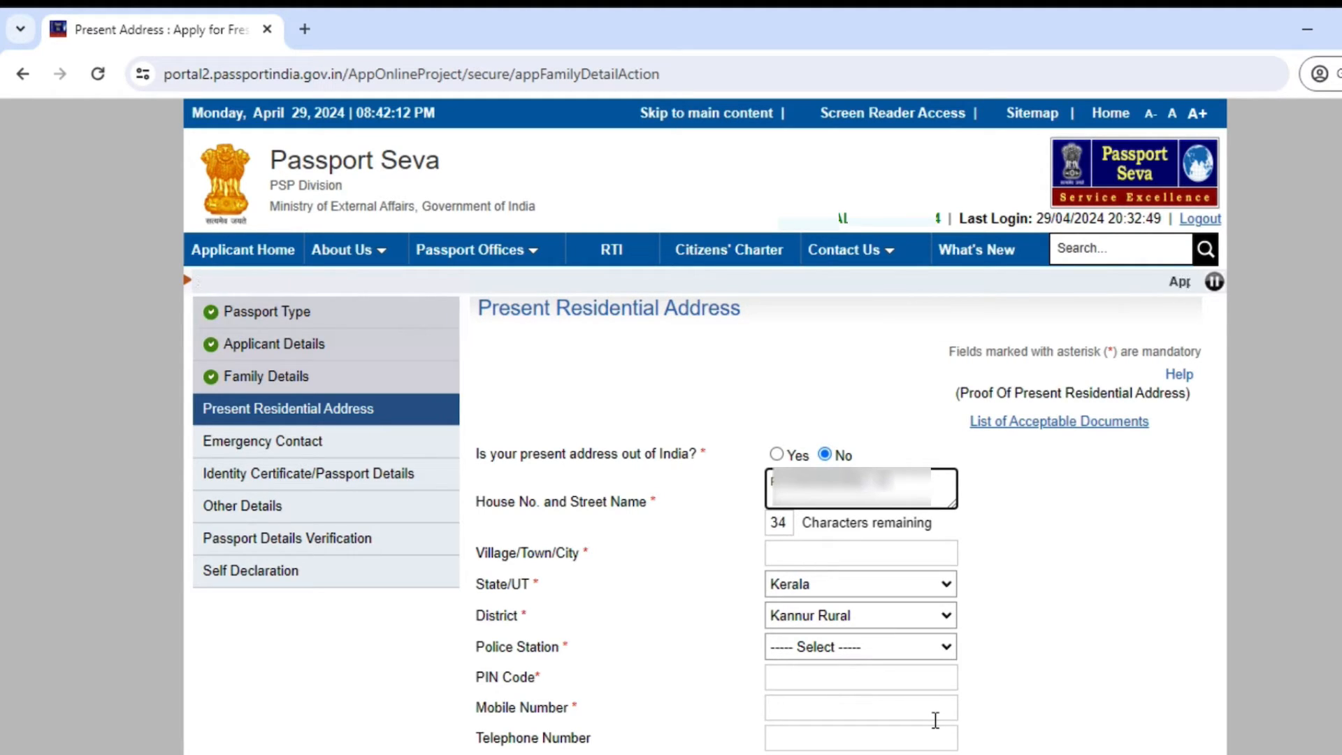
type("*")
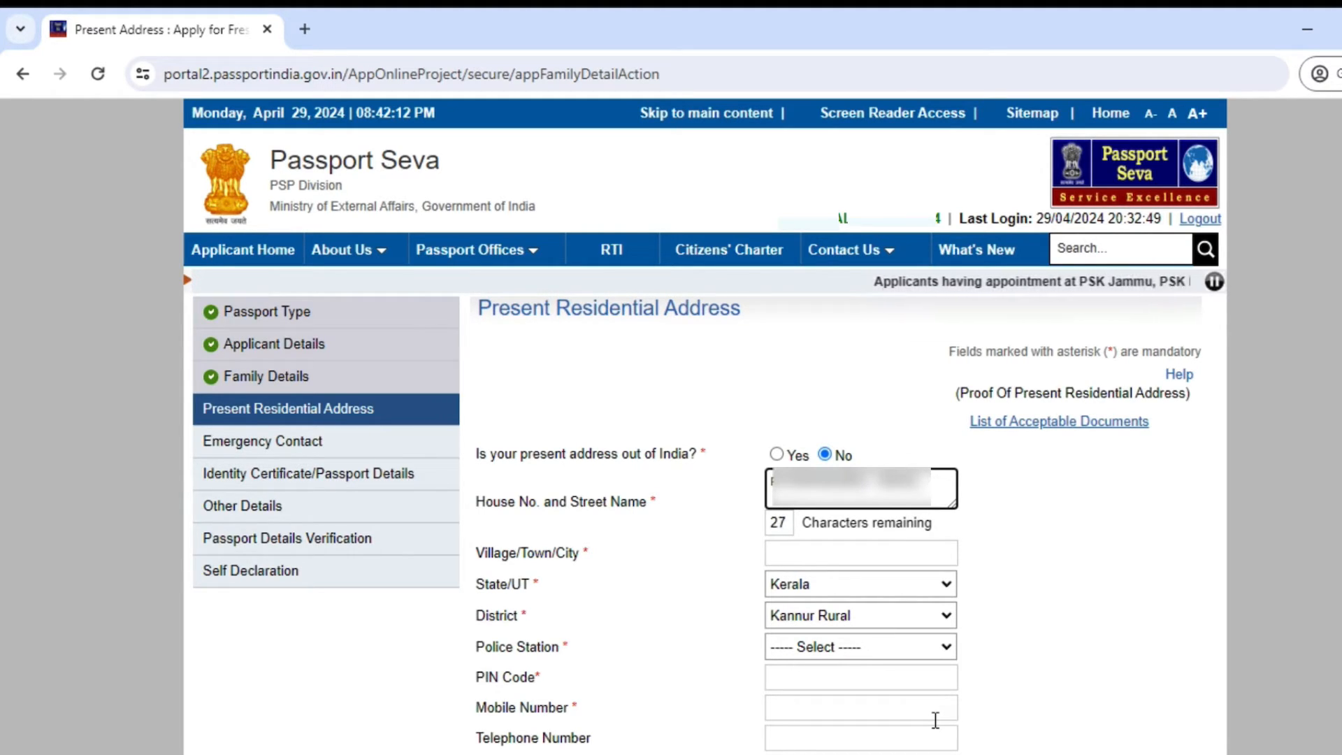
type("P***")
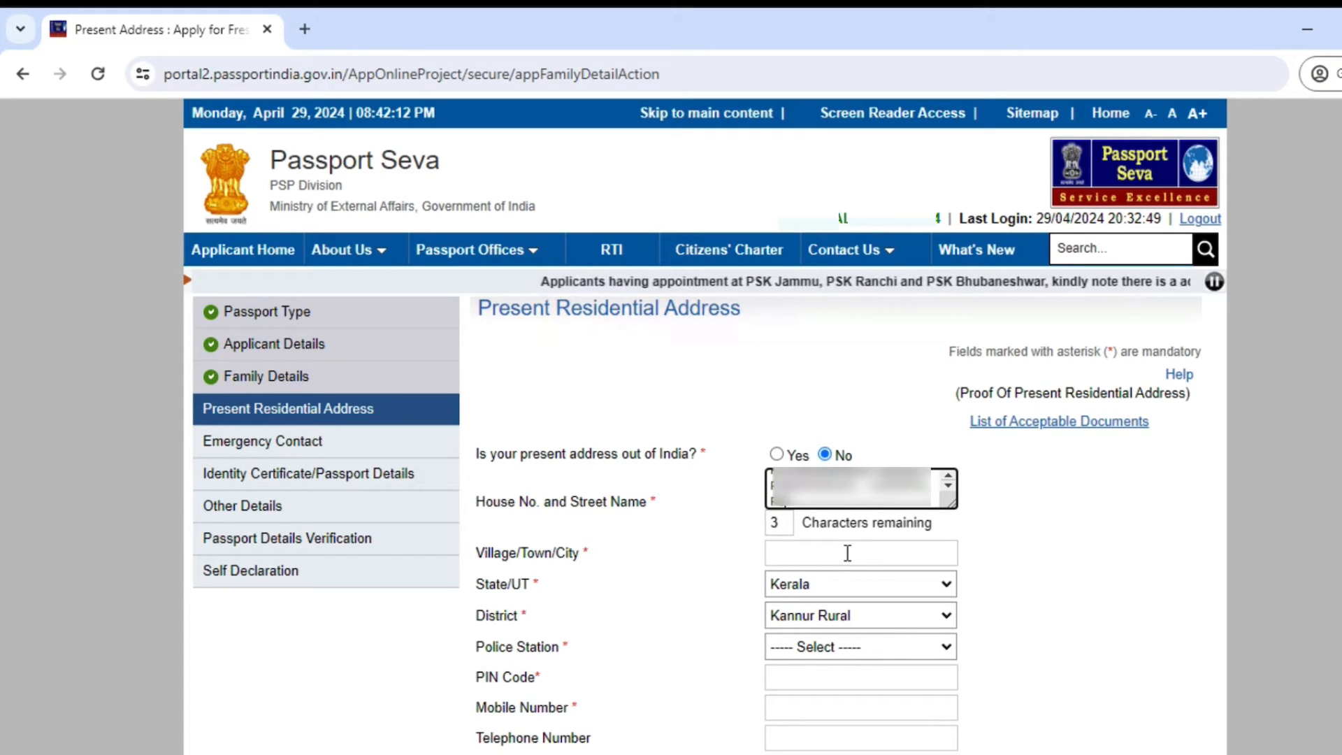
left_click(847, 552)
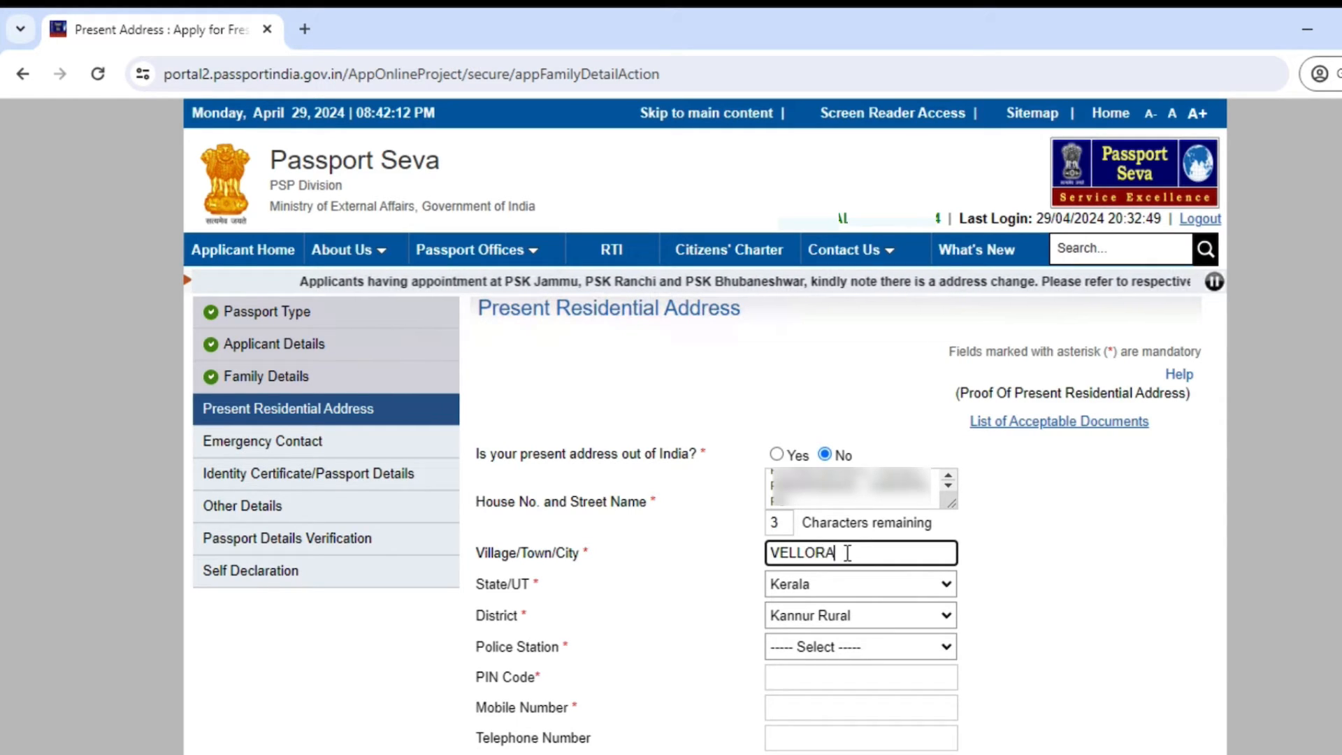
left_click(829, 648)
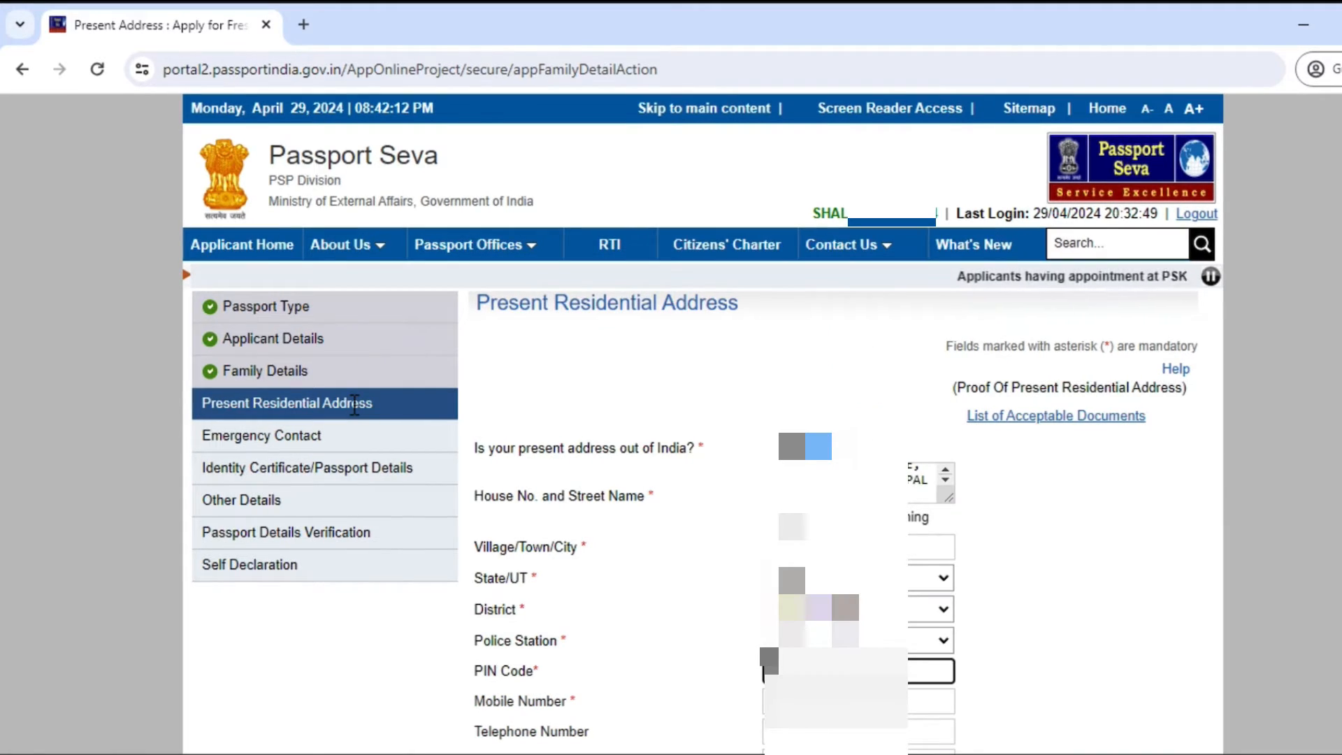
left_click(850, 704)
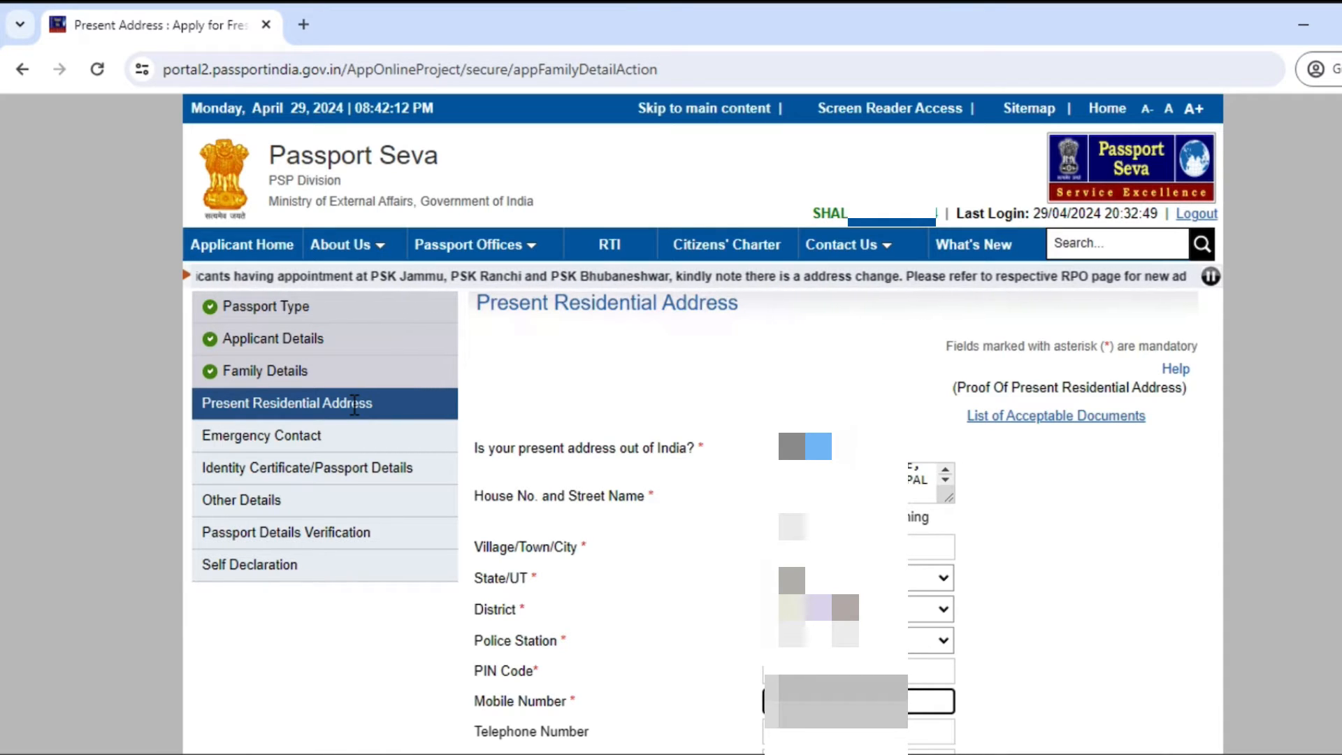
scroll(355, 404, "down", 1)
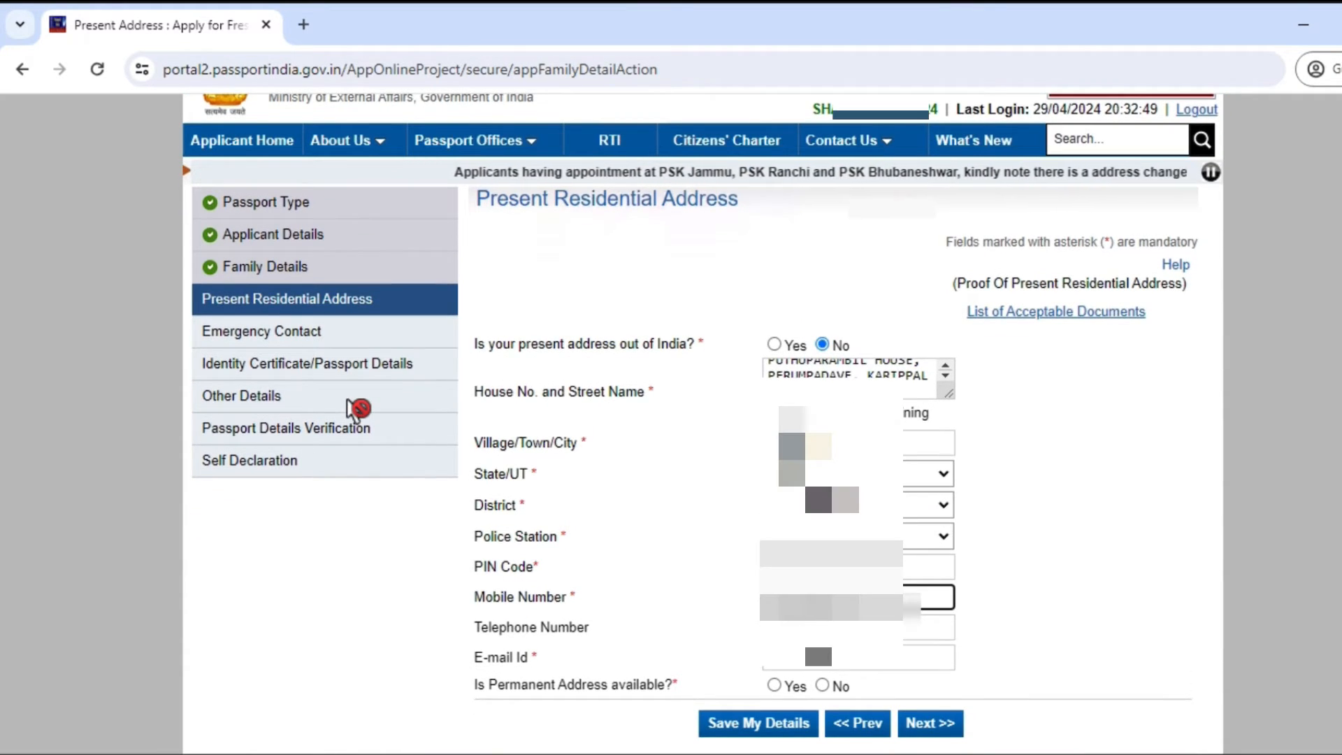
key("Tab")
key("Tab")
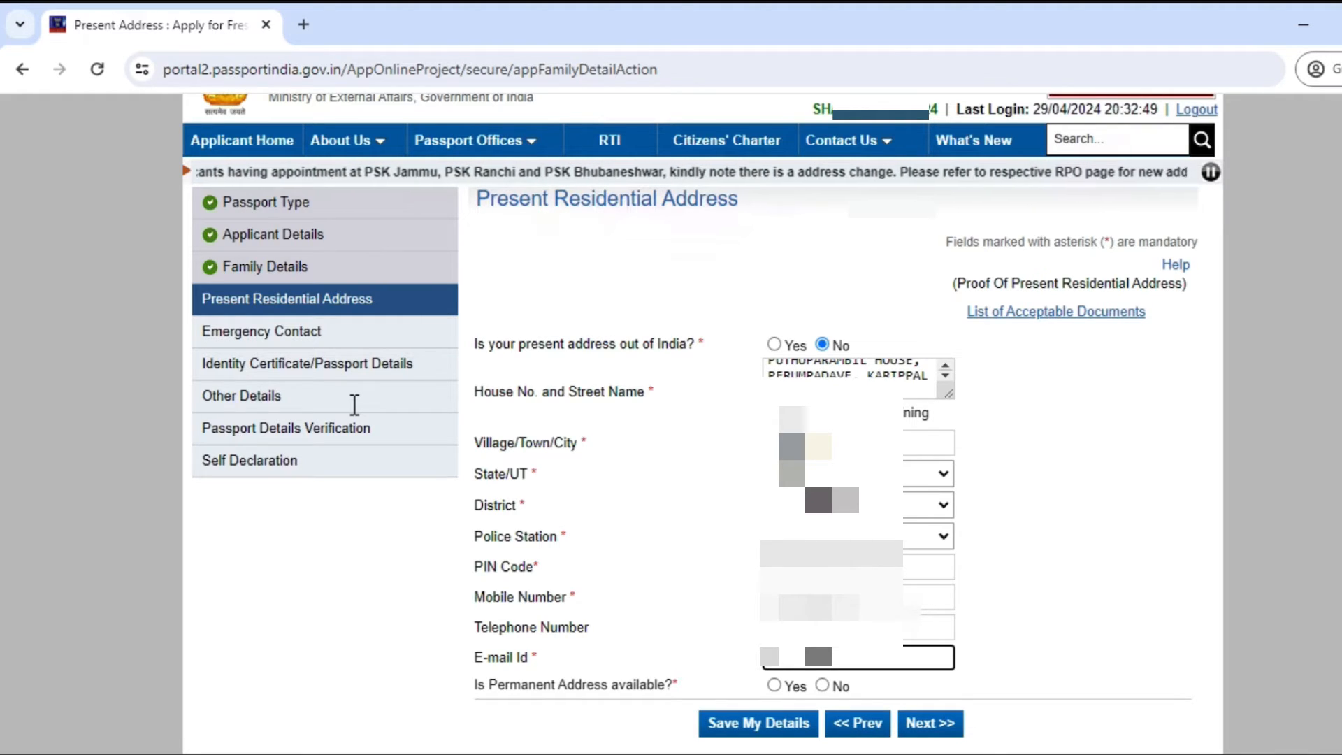
key("Caps_Lock")
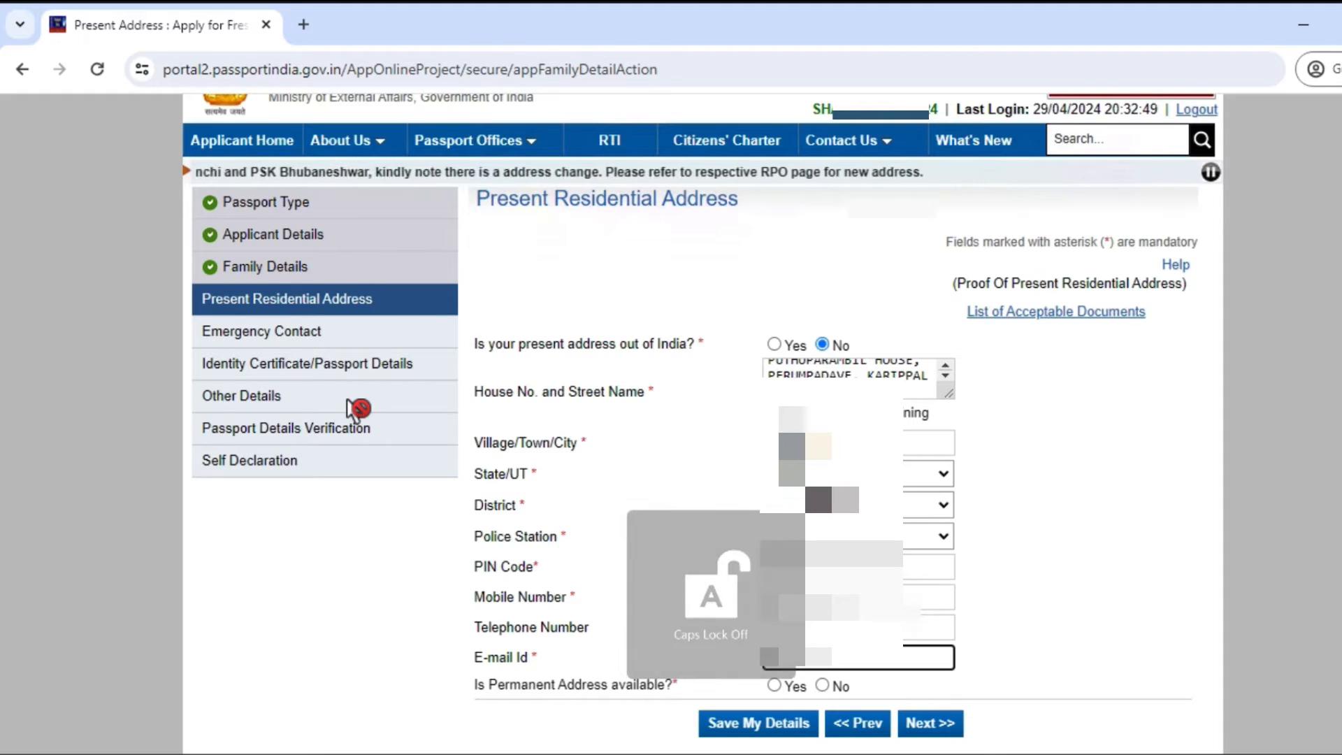
scroll(357, 409, "down", 3)
Step: Save the present address, then accept the SMS-updates and RPO confirmation dialogs
left_click(803, 306)
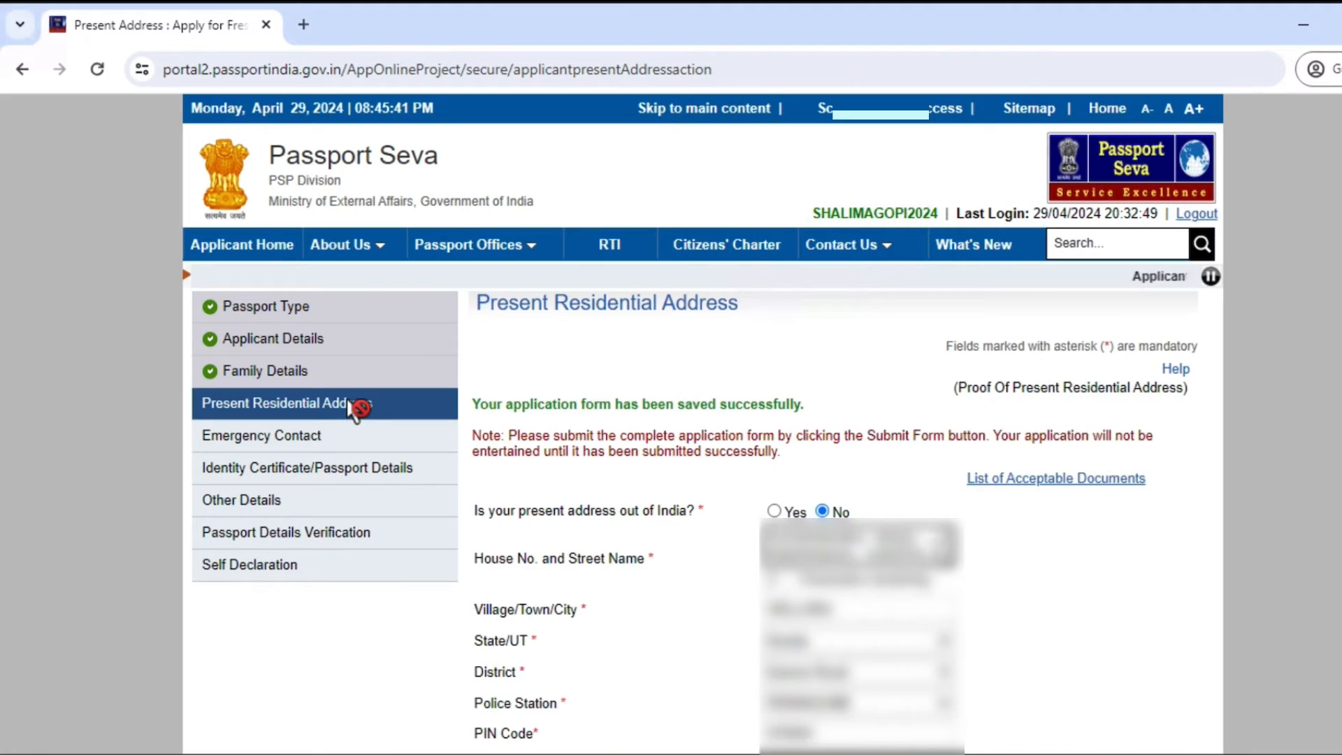
scroll(353, 409, "down", 8)
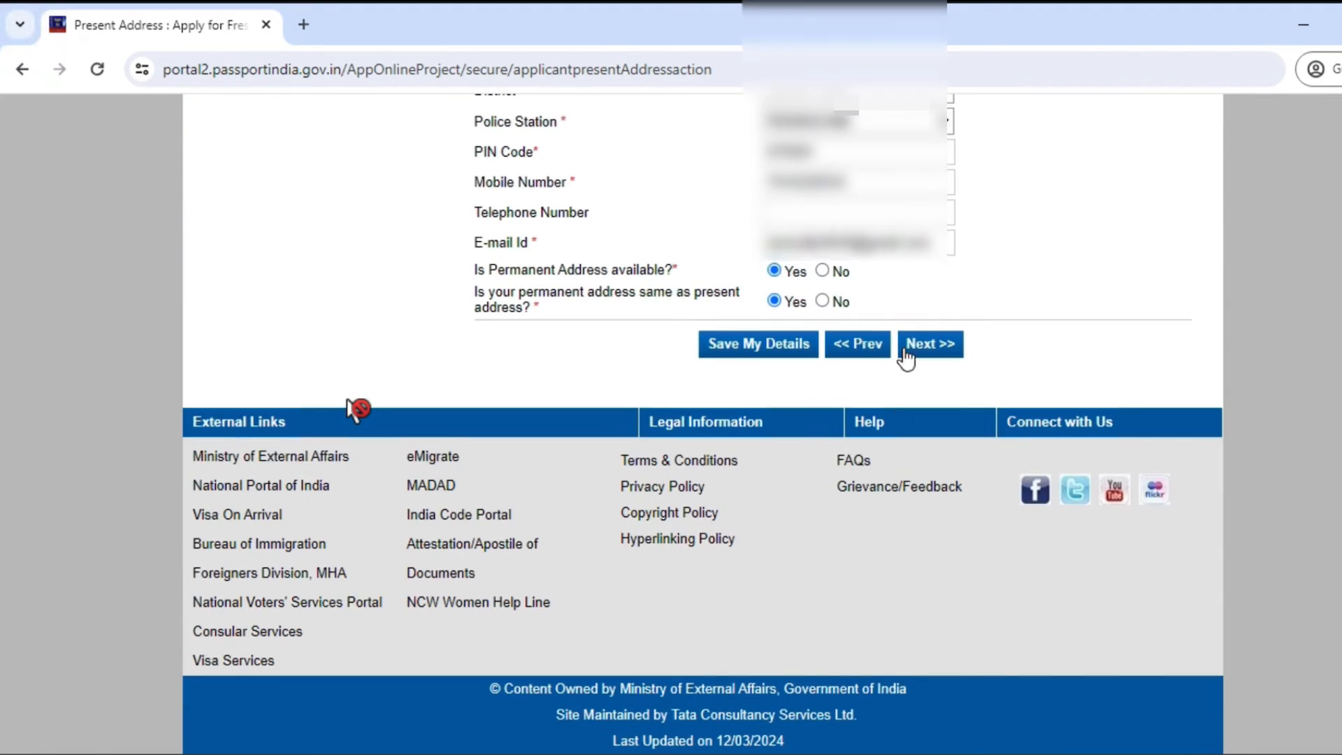
left_click(944, 345)
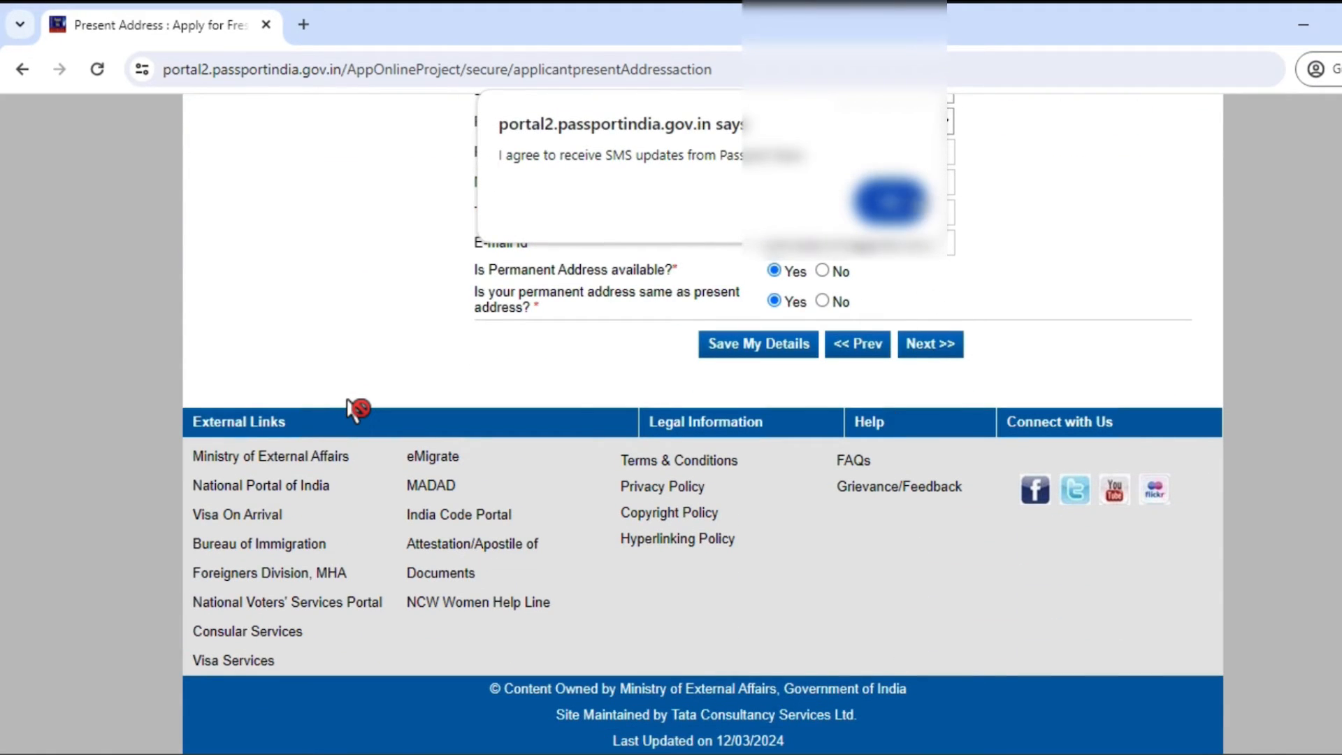
left_click(904, 200)
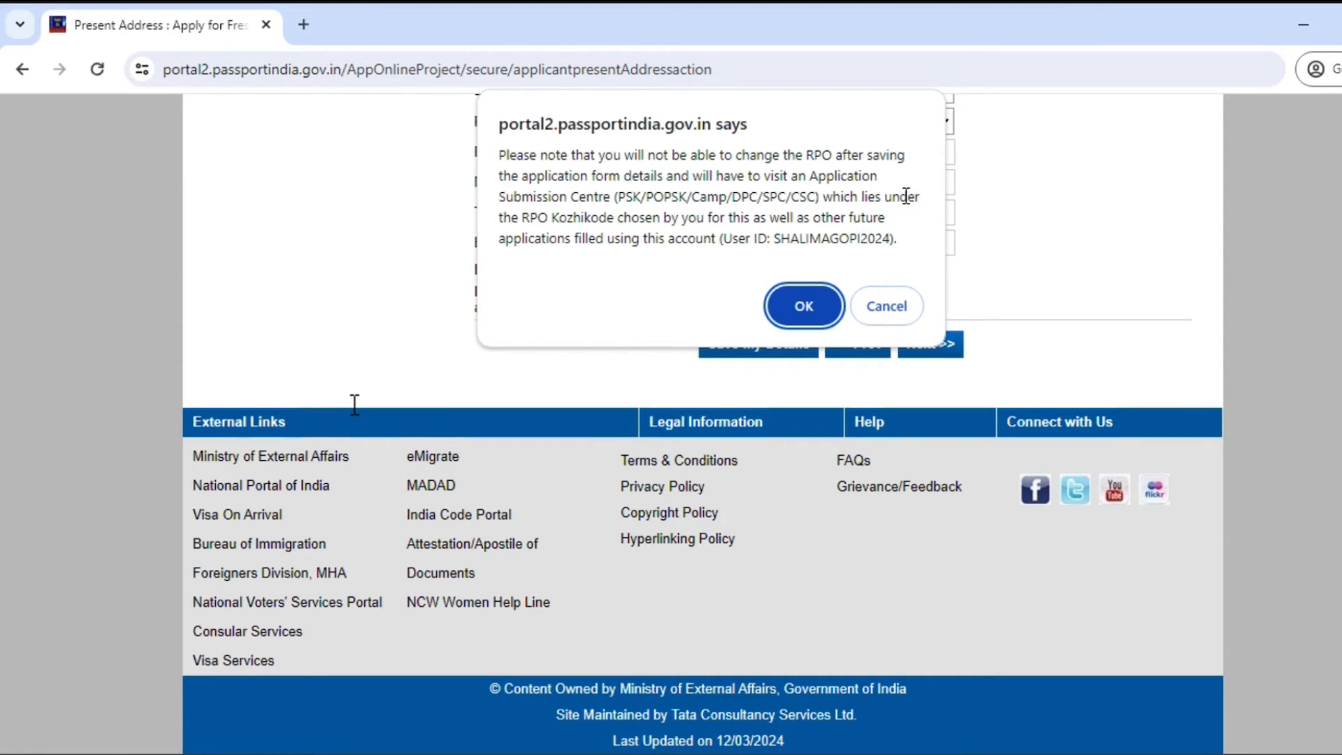
left_click(804, 306)
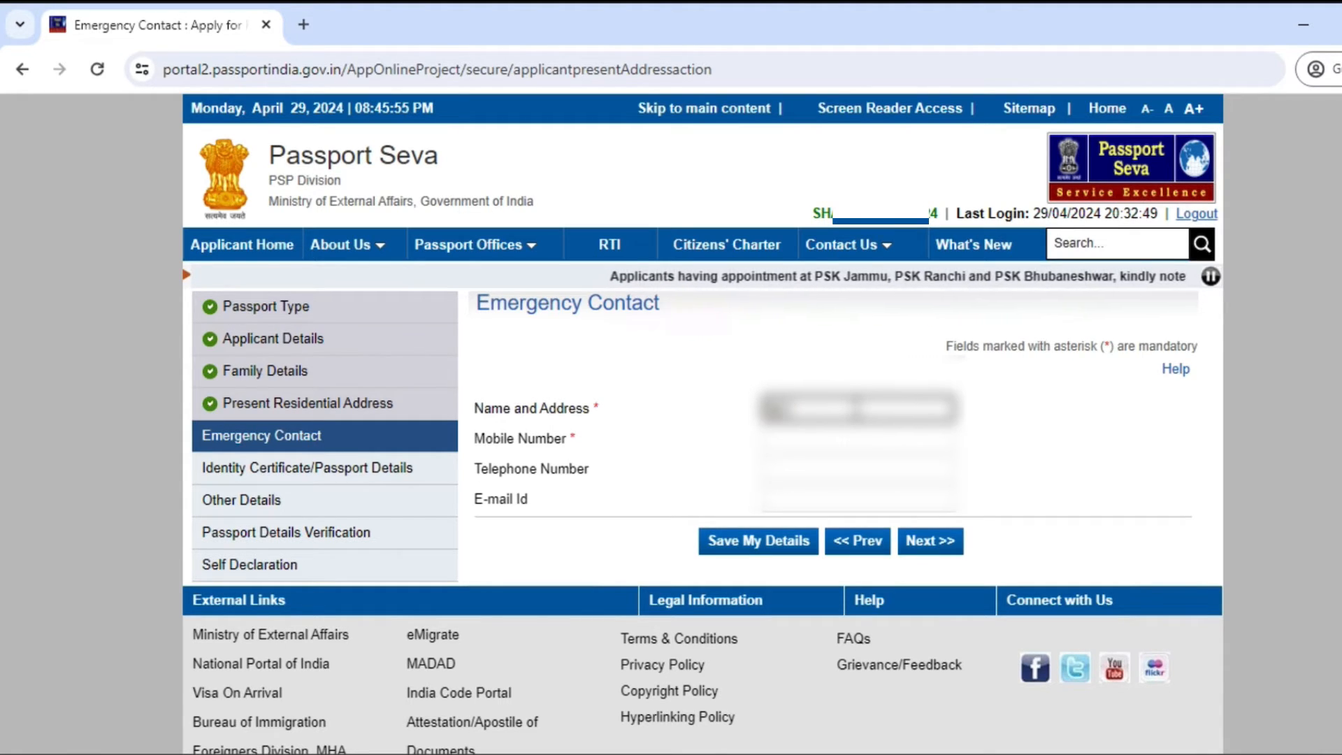
Step: Enter the emergency contact's name, address, mobile and e-mail, save, and continue
key("Caps_Lock")
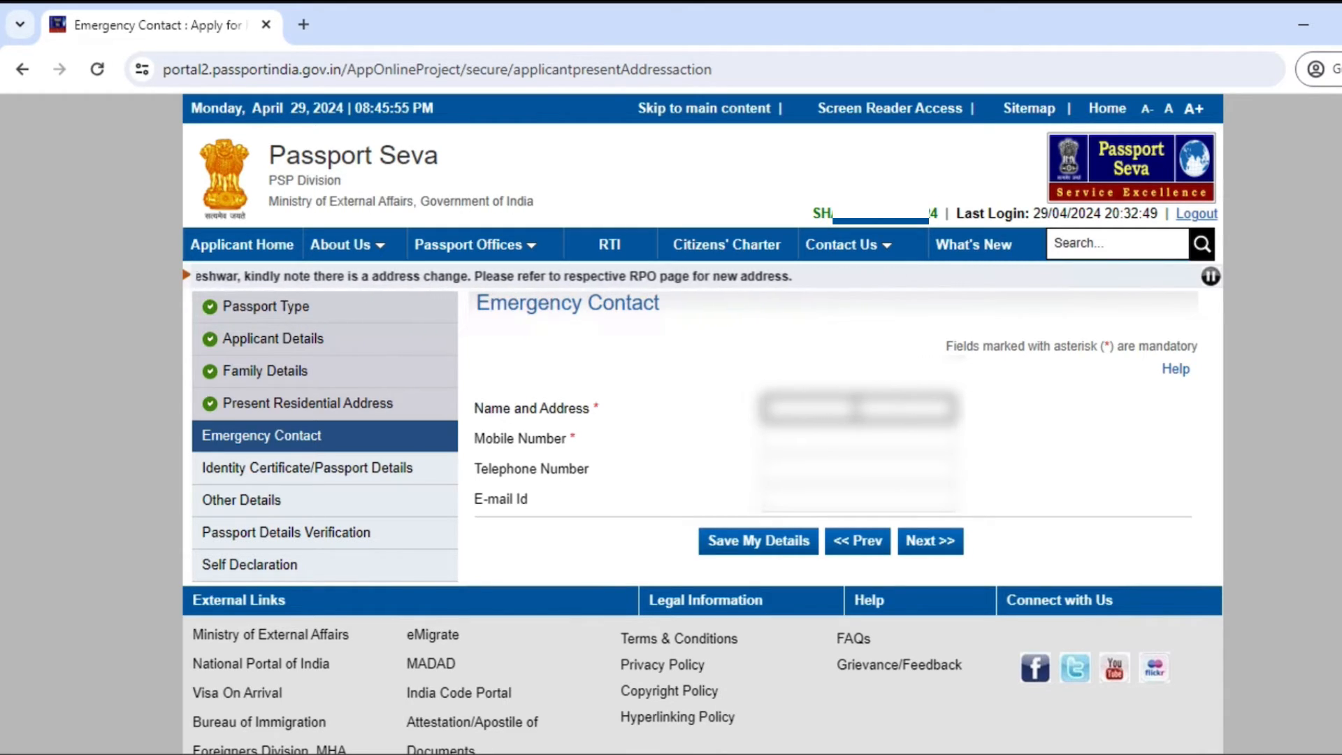
type("****")
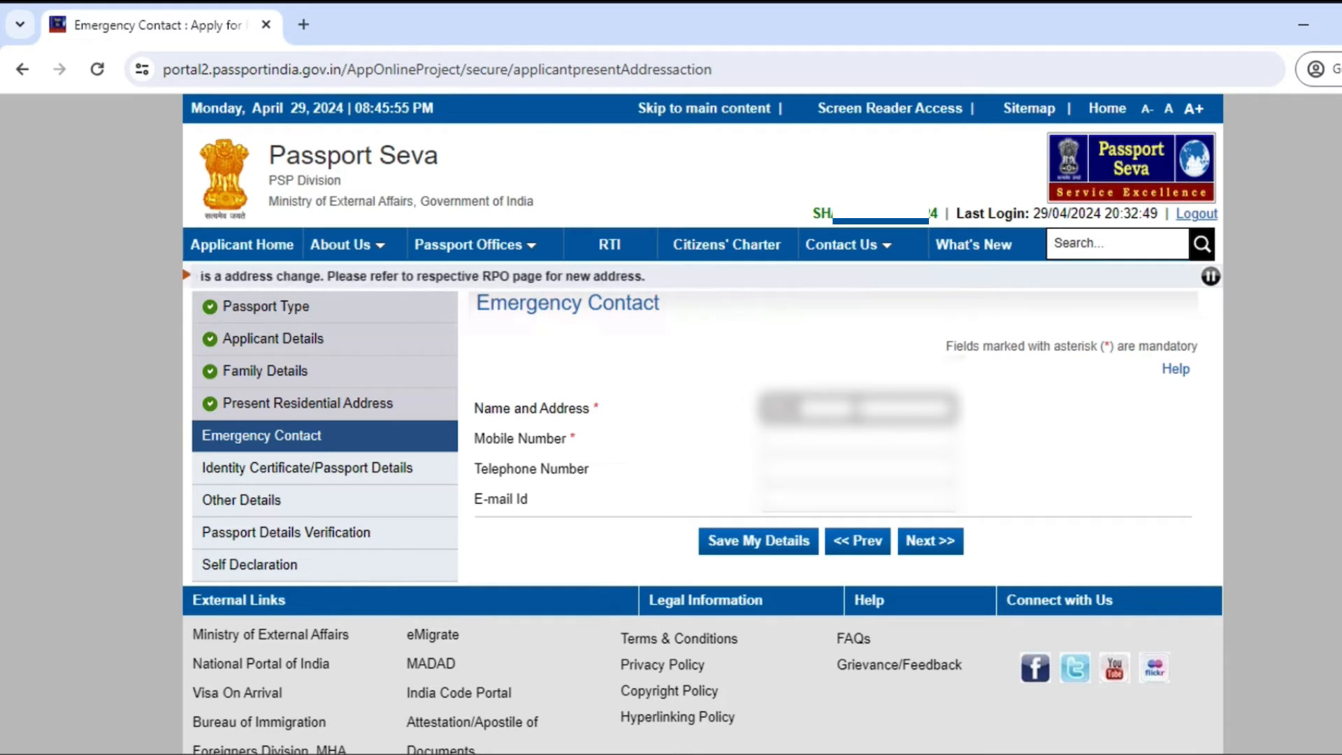
type("**")
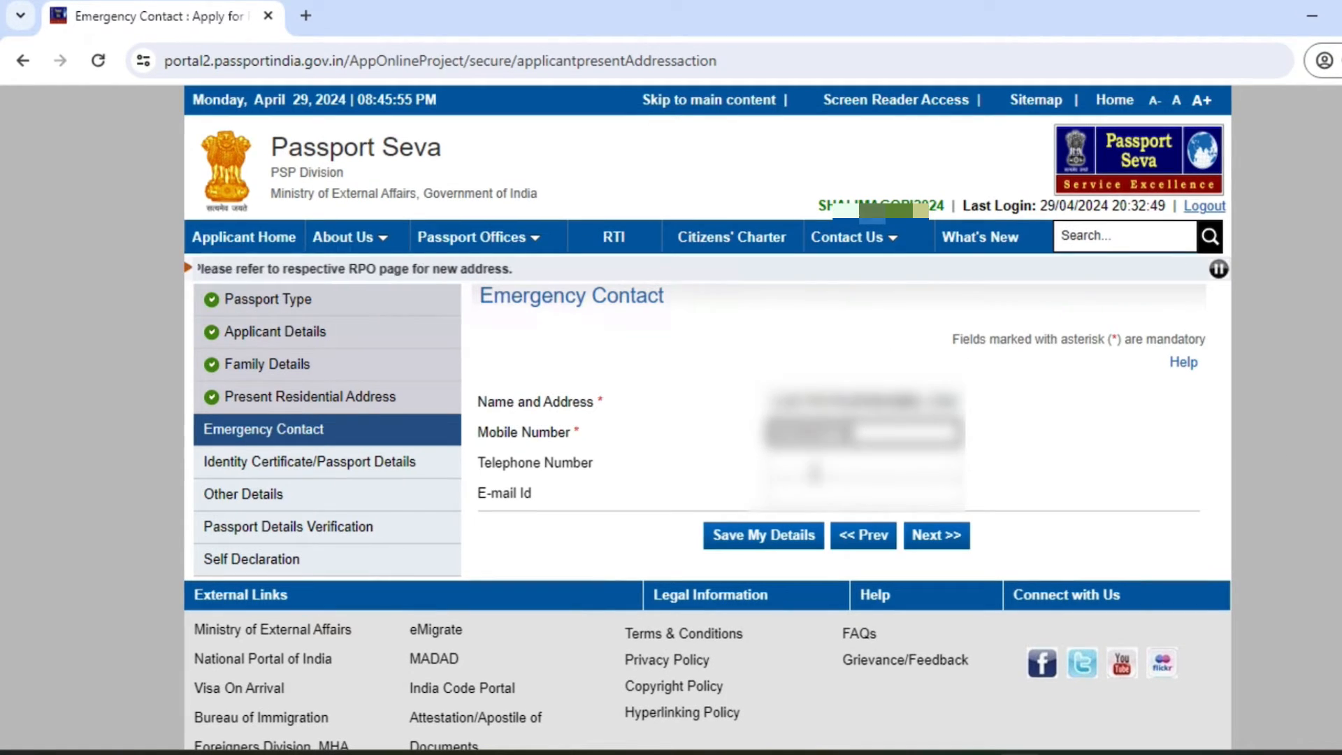
left_click(816, 500)
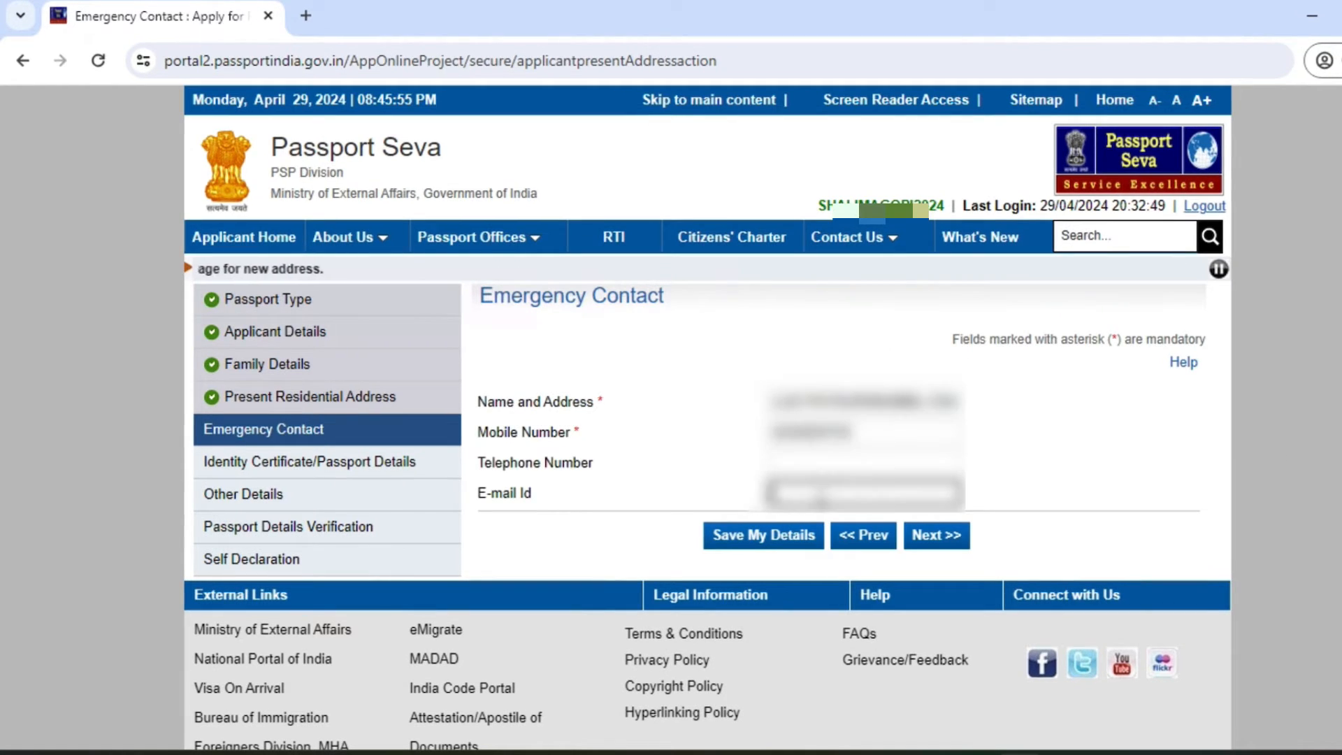
key("Caps_Lock")
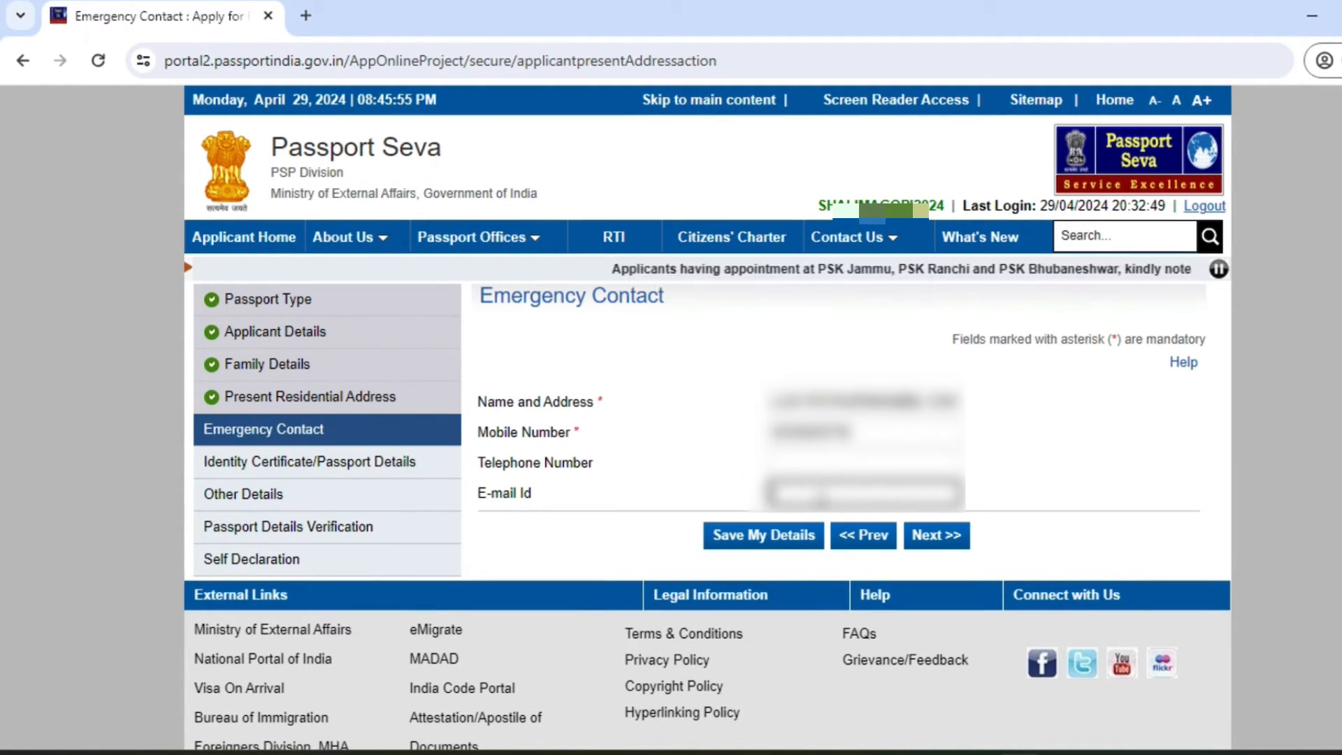
left_click(762, 537)
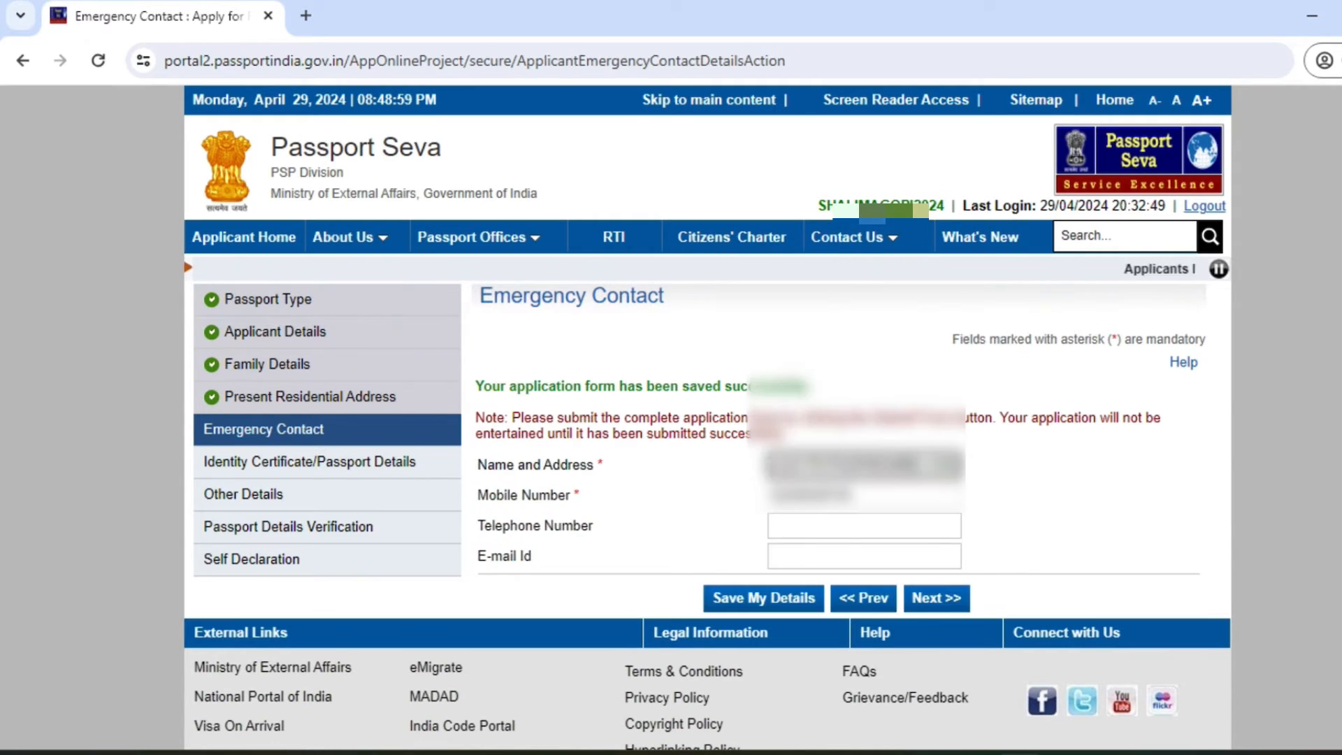
left_click(919, 602)
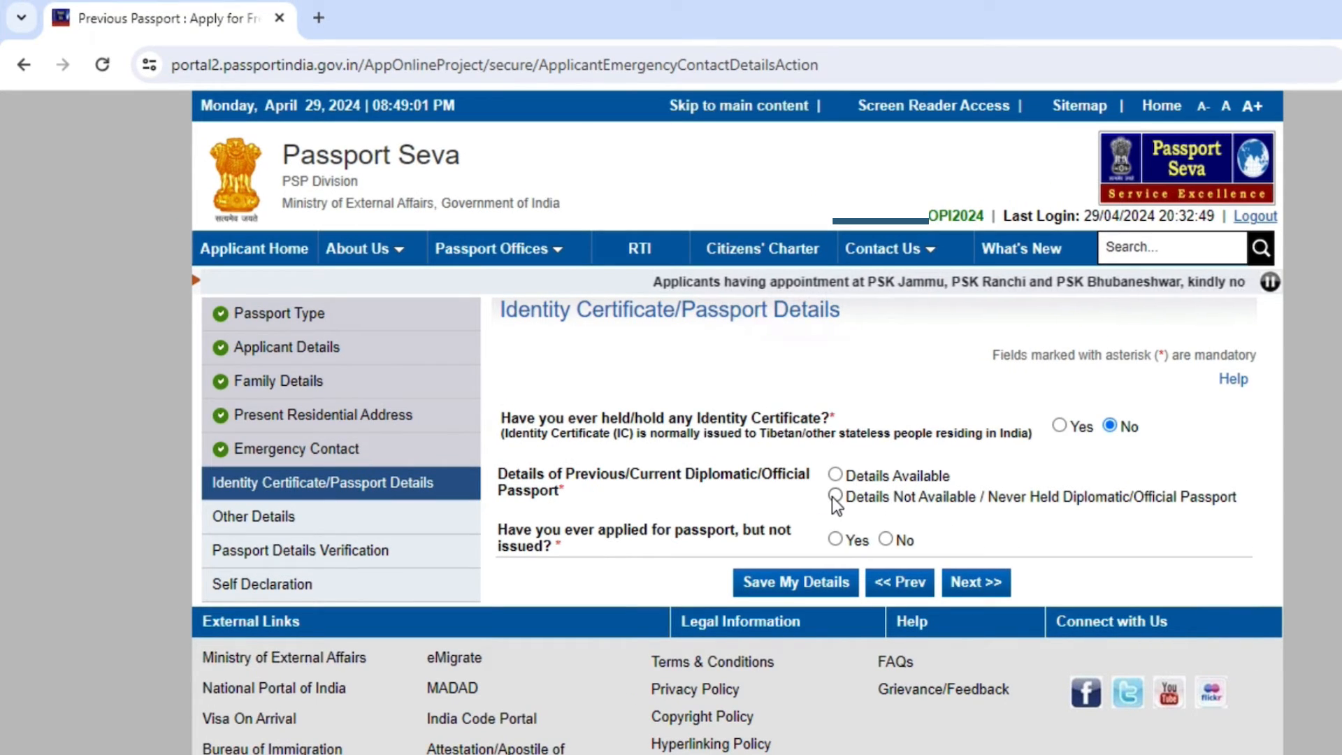
Step: Choose 'Never Held Diplomatic/Official Passport' and No for applied-not-issued, then save and continue
left_click(833, 496)
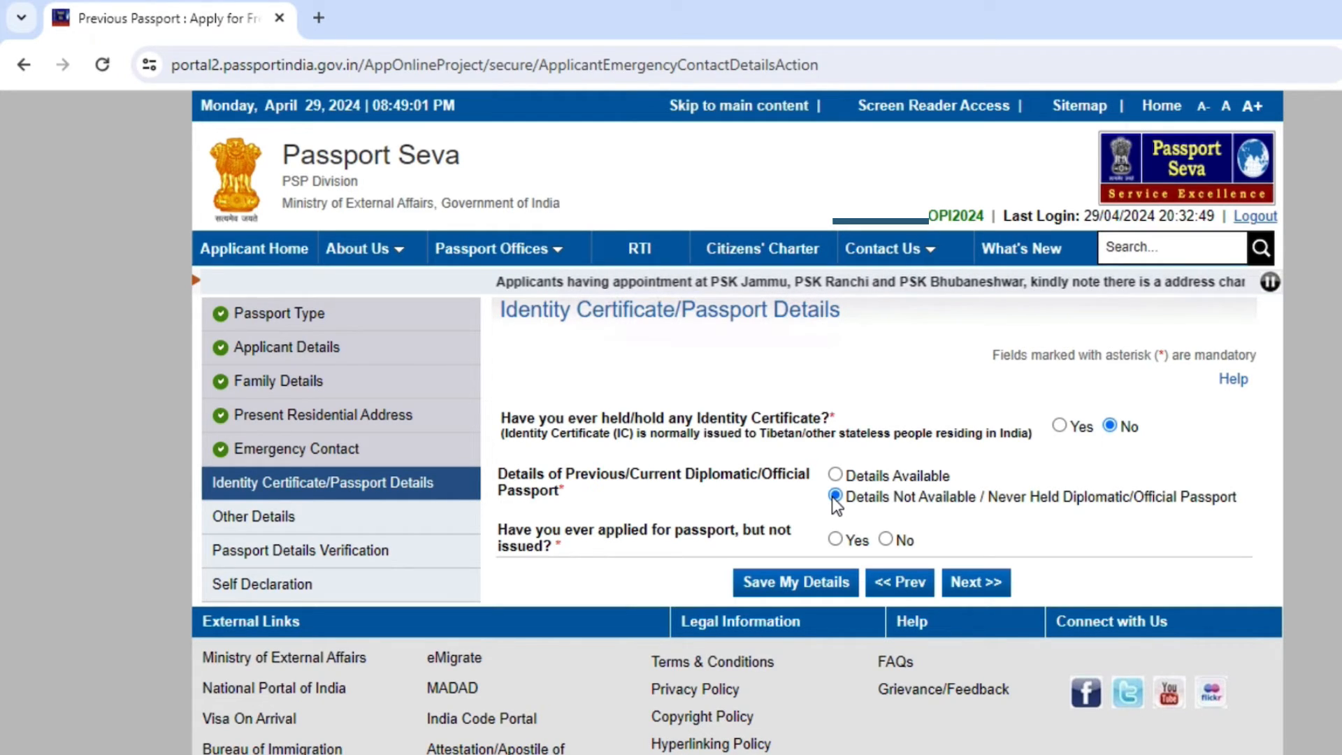
left_click(885, 539)
left_click(829, 587)
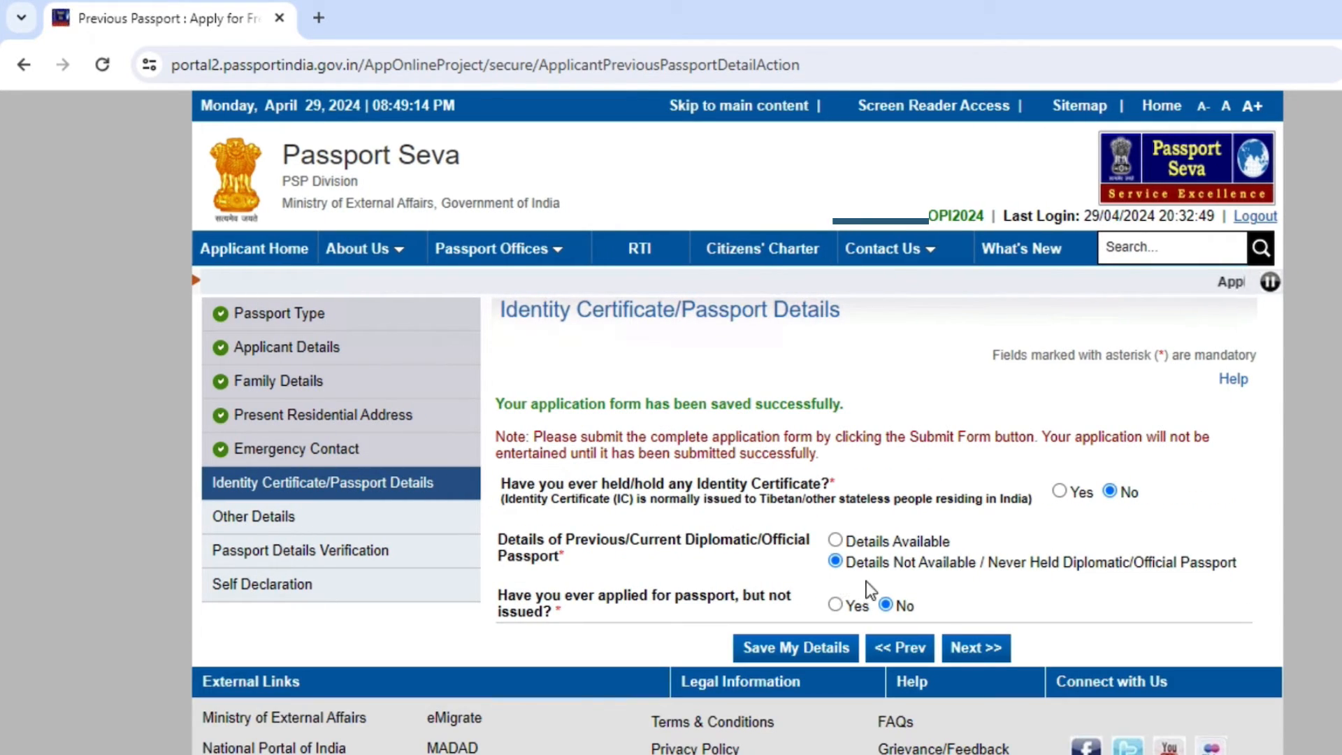
left_click(971, 653)
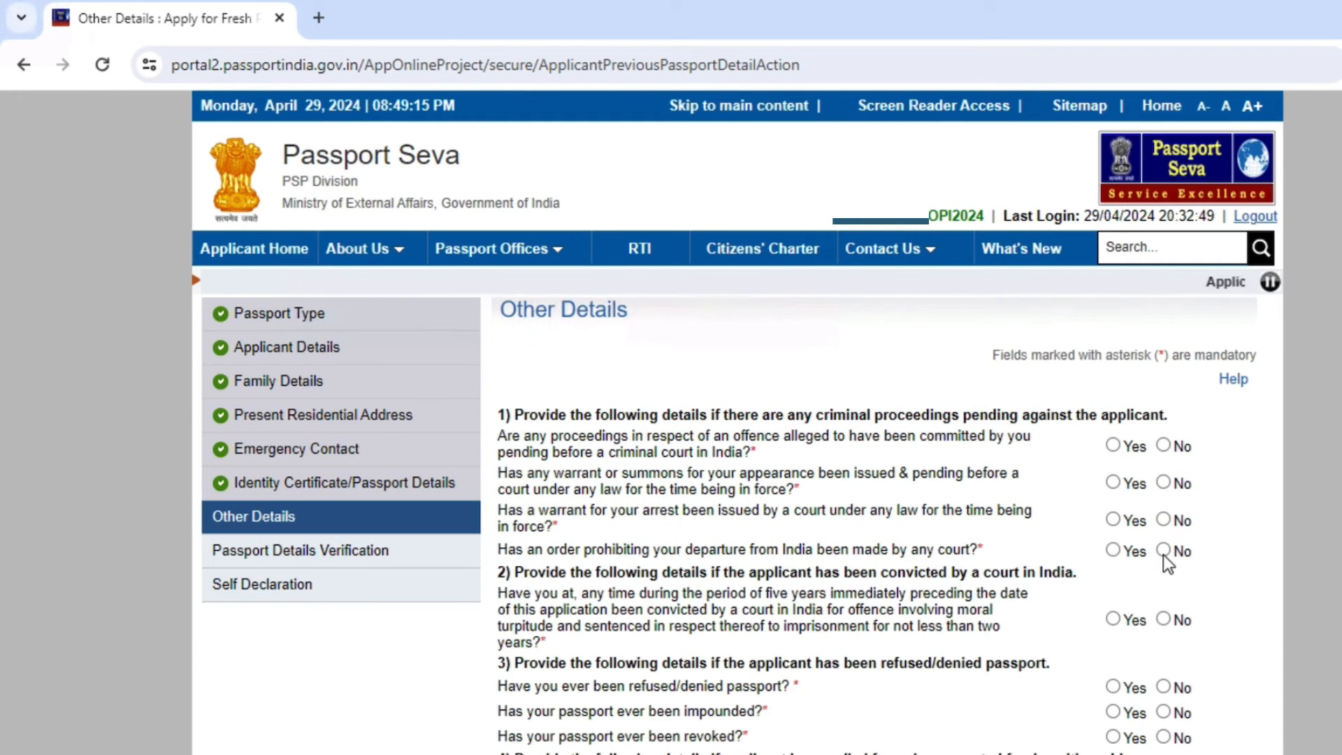
Step: Answer No to criminal proceedings, warrant, summons, departure prohibition and conviction questions
left_click(1163, 445)
left_click(1164, 482)
left_click(1164, 519)
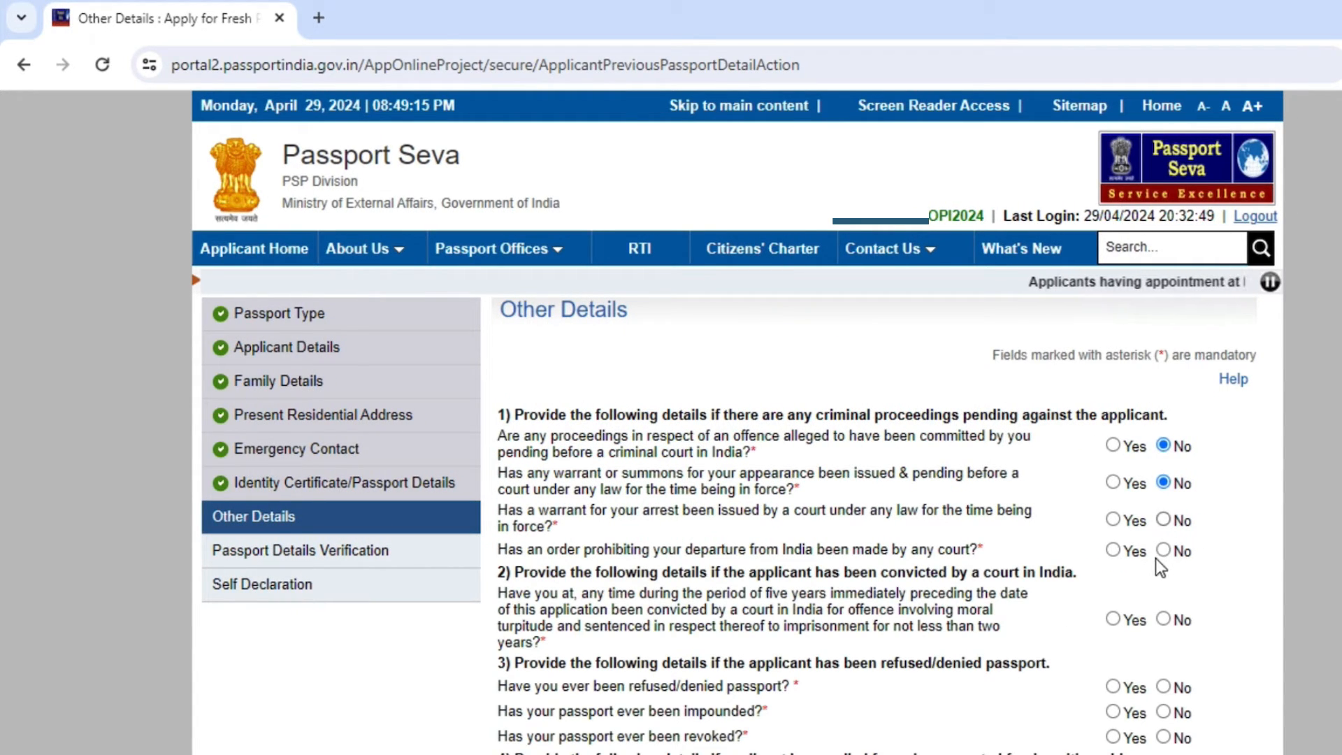
left_click(1164, 551)
left_click(1163, 619)
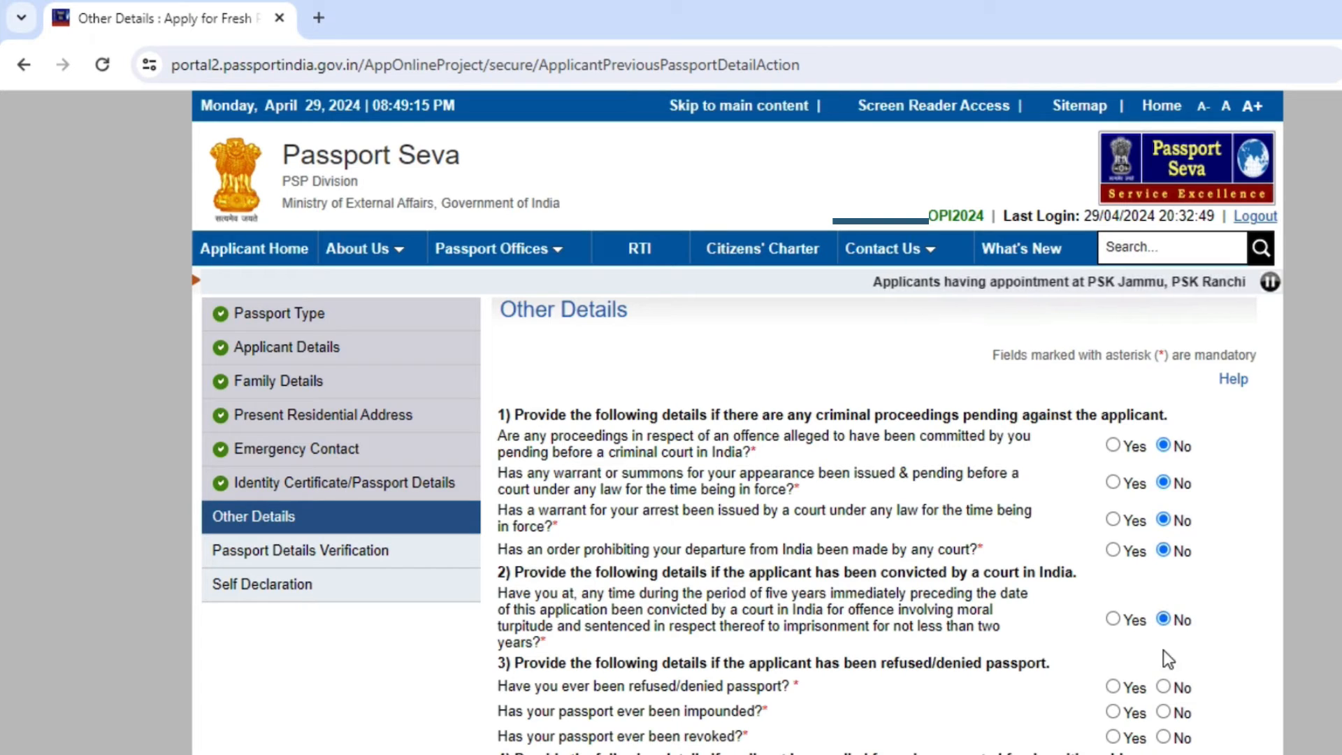
Step: Answer No to passport refusal, impounding, revocation, foreign citizenship, Emergency Certificate, deportation and repatriation
scroll(1166, 649, "down", 5)
left_click(1164, 358)
left_click(1164, 385)
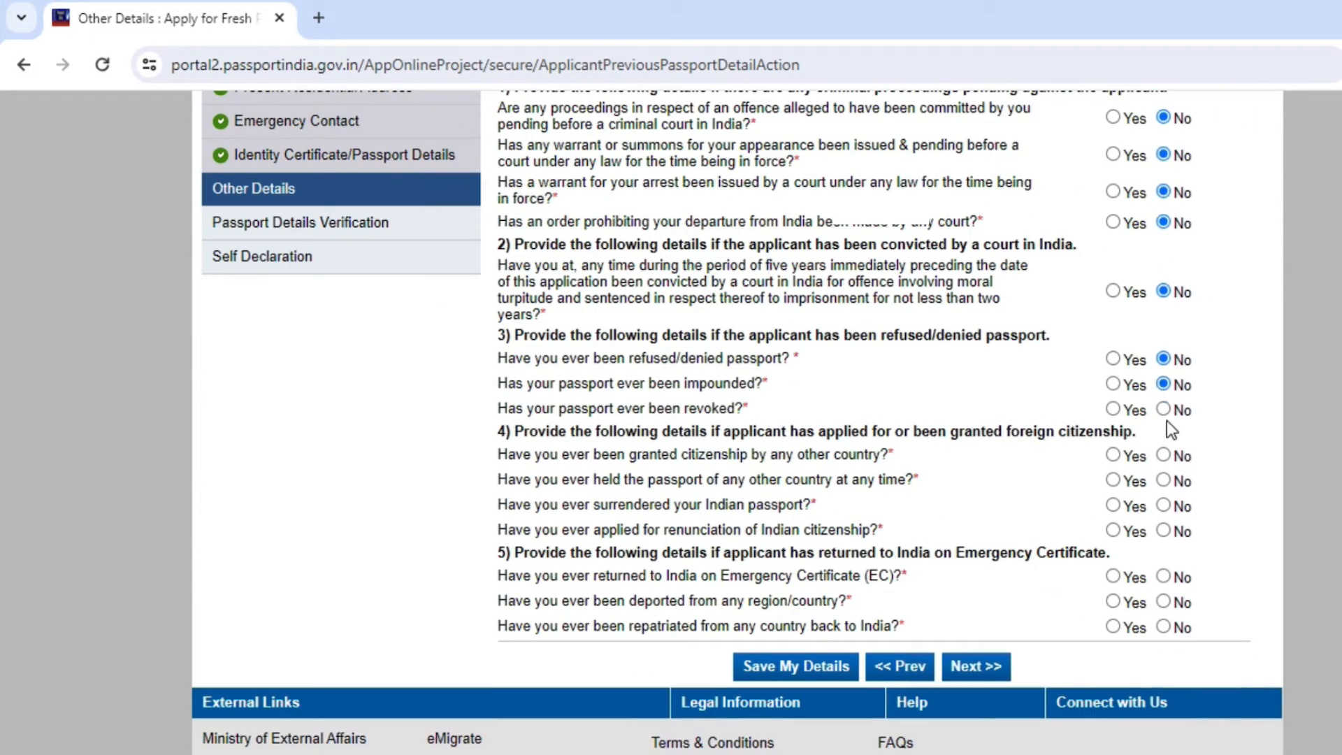
left_click(1164, 409)
left_click(1164, 455)
left_click(1164, 480)
left_click(1164, 506)
left_click(1164, 531)
left_click(1164, 577)
left_click(1164, 602)
left_click(1164, 627)
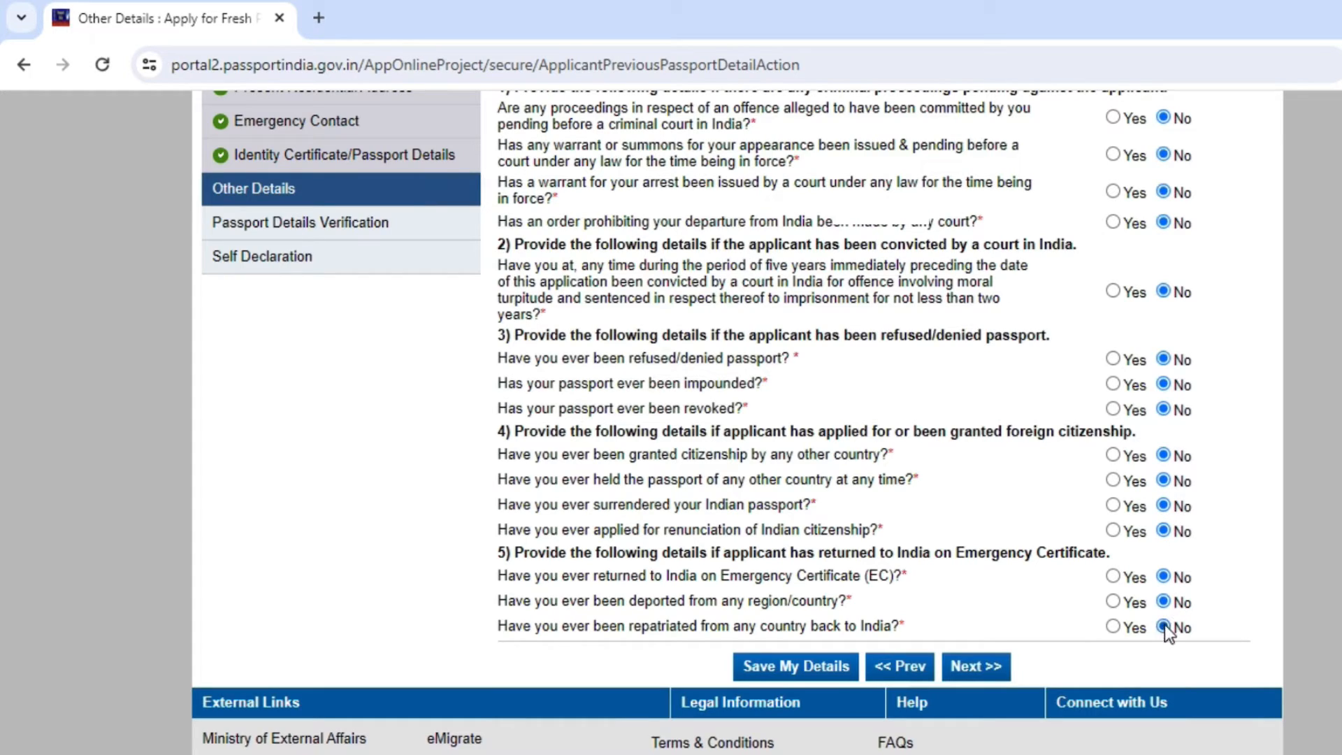
Step: Save the Other Details answers and continue to passport details verification
left_click(785, 671)
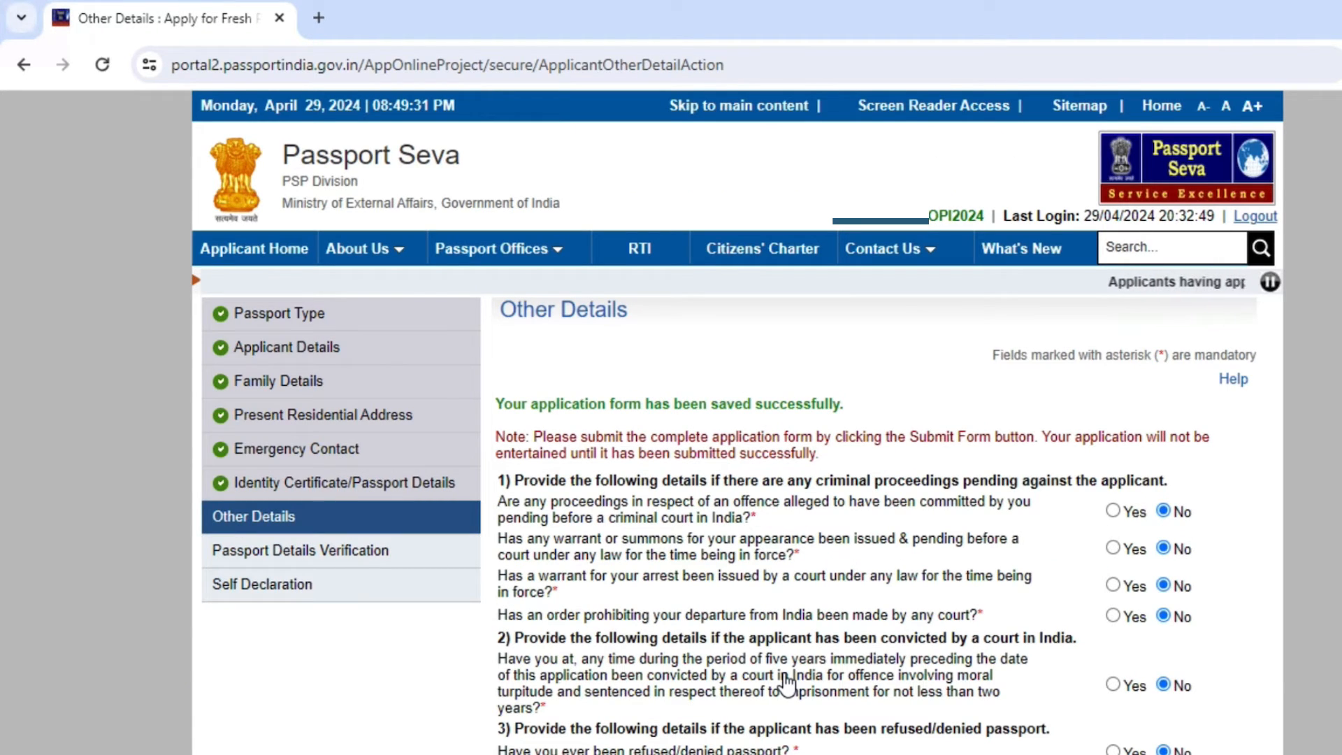
scroll(787, 681, "down", 10)
left_click(986, 409)
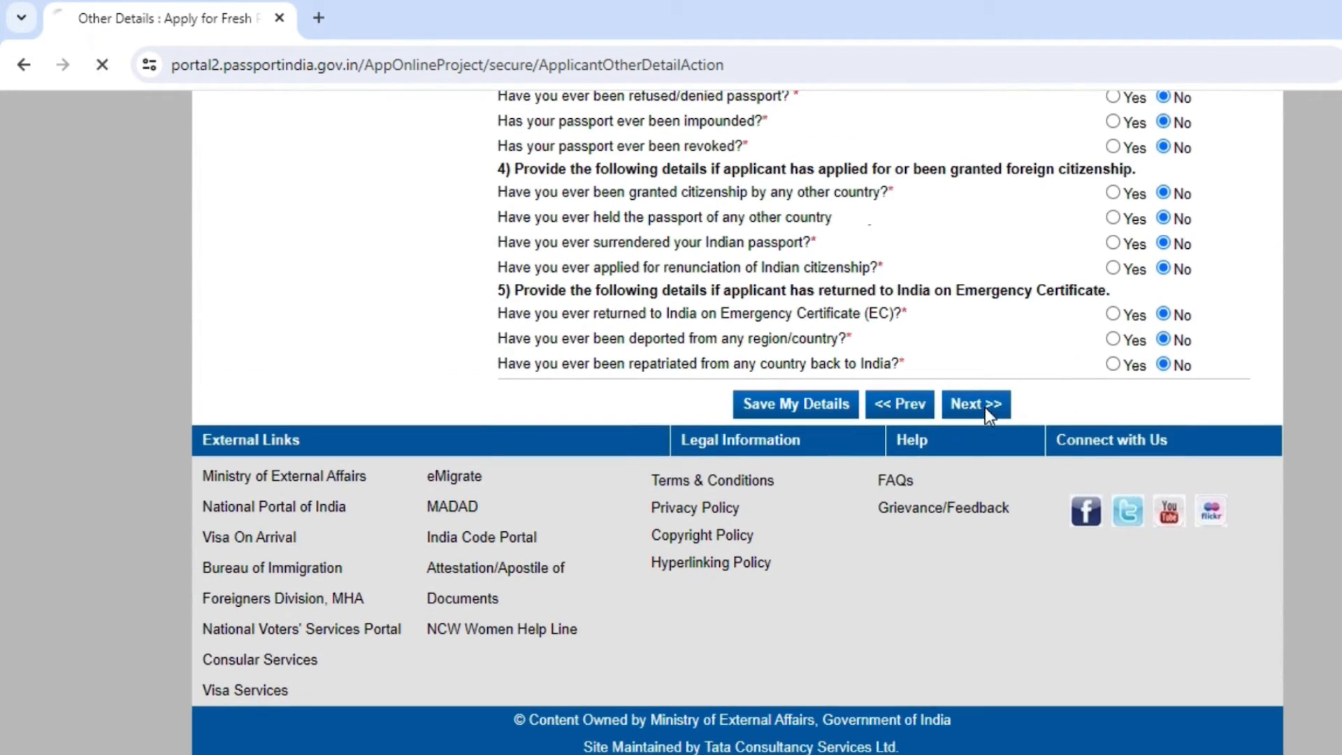
Step: Scroll through the Passport Details Verification preview and proceed to Self Declaration
scroll(985, 416, "down", 3)
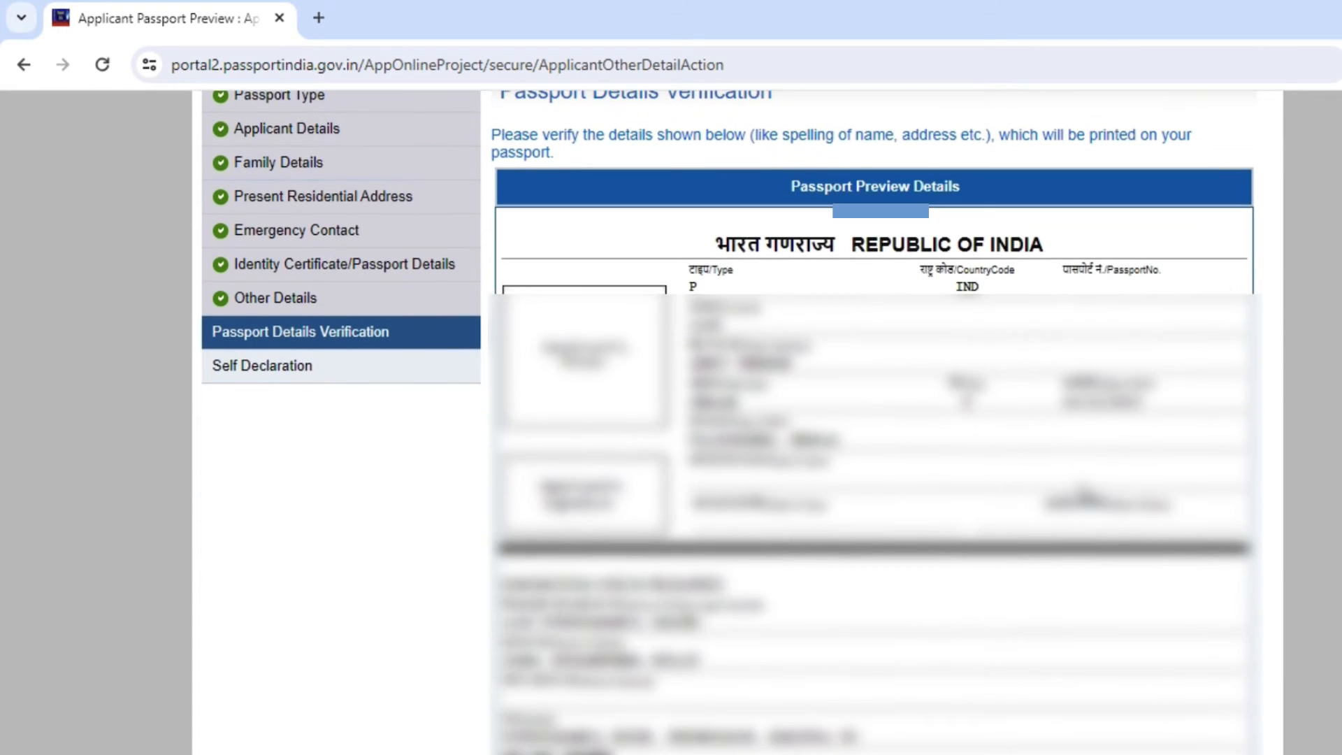
scroll(1077, 482, "down", 2)
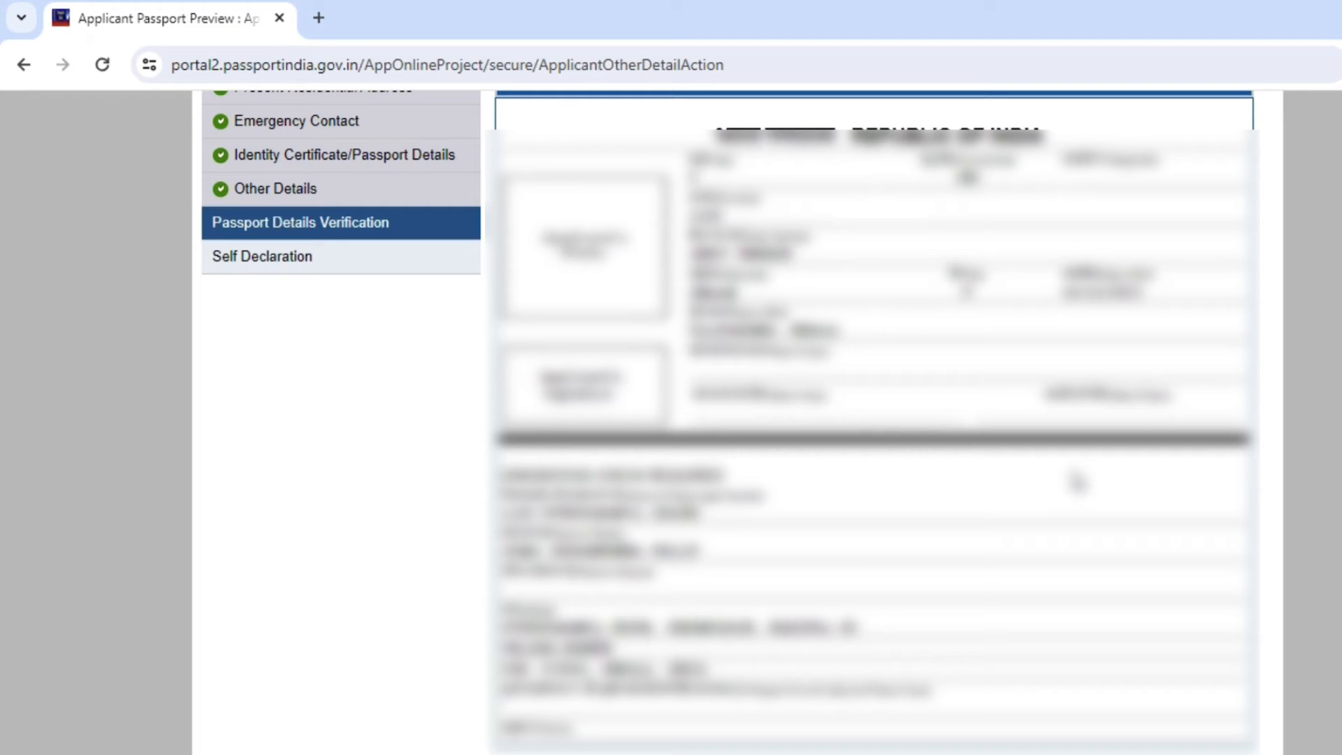
scroll(1077, 483, "down", 2)
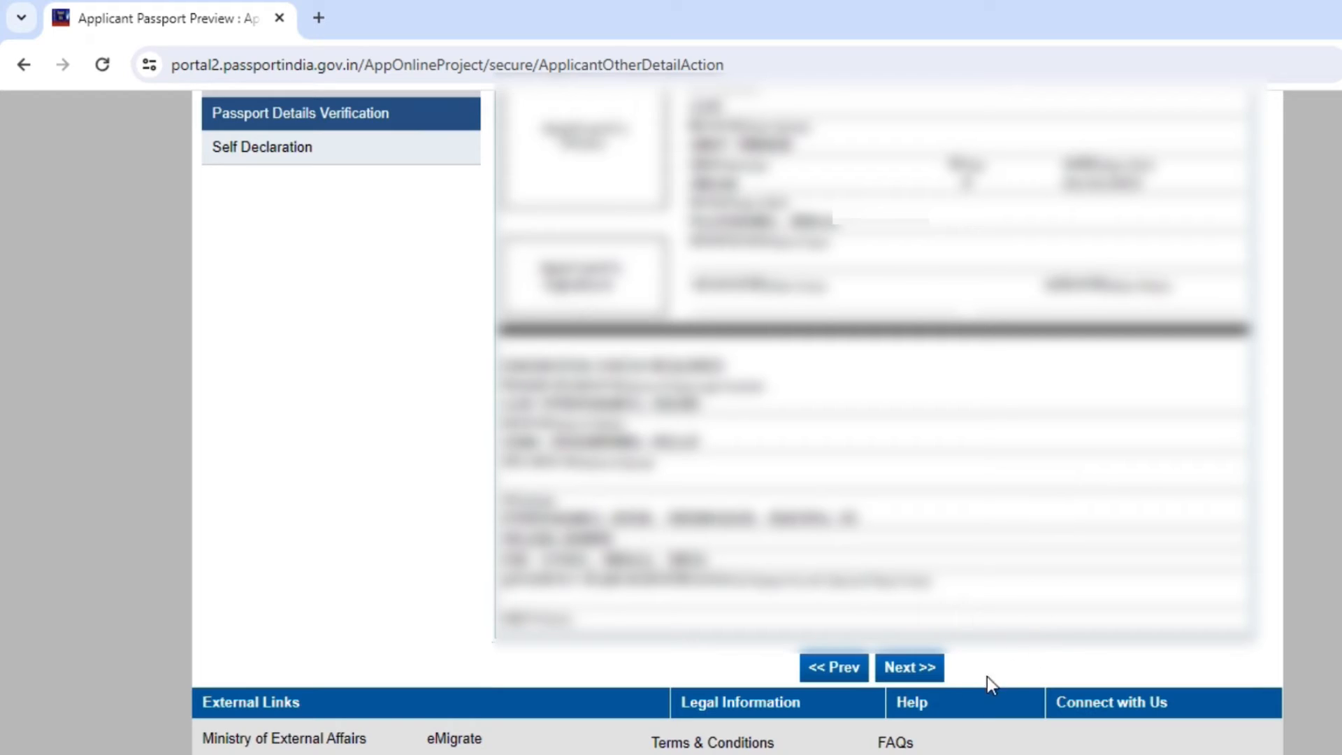
left_click(906, 667)
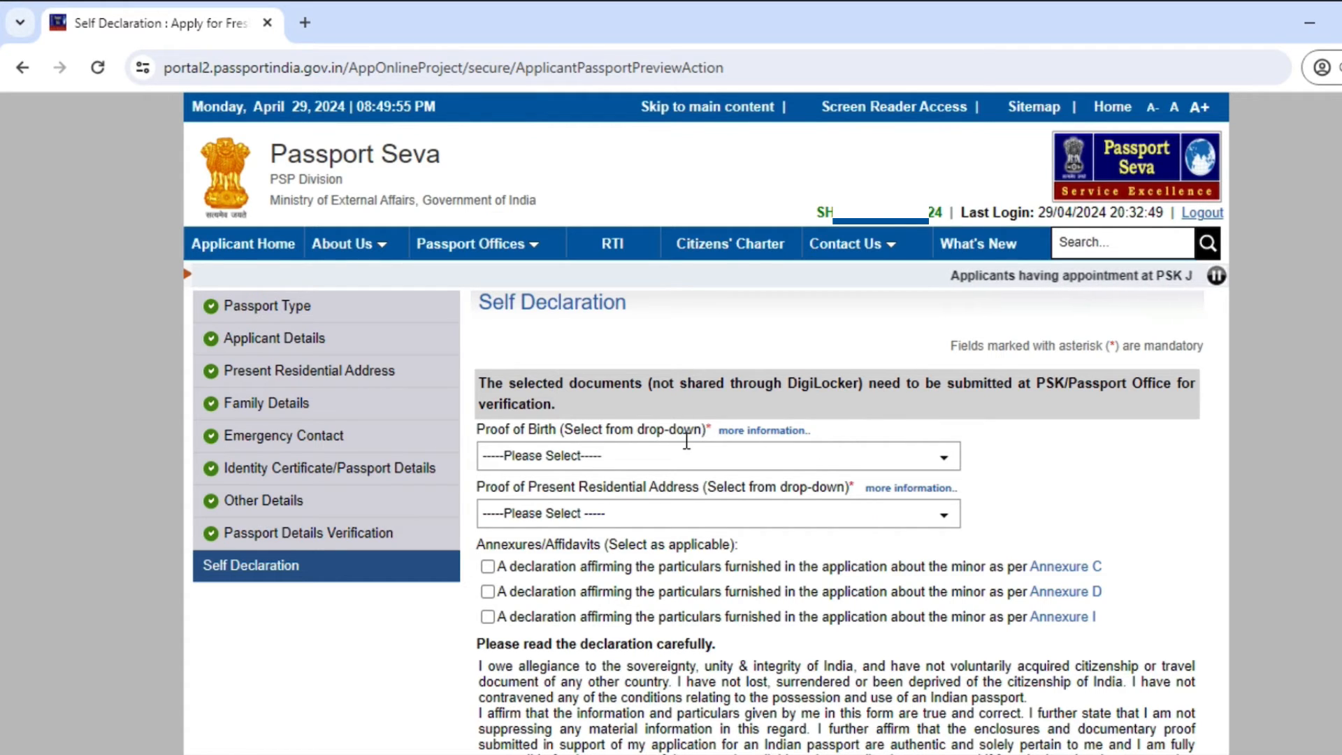
Step: Select the birth certificate as proof of birth
scroll(685, 437, "down", 2)
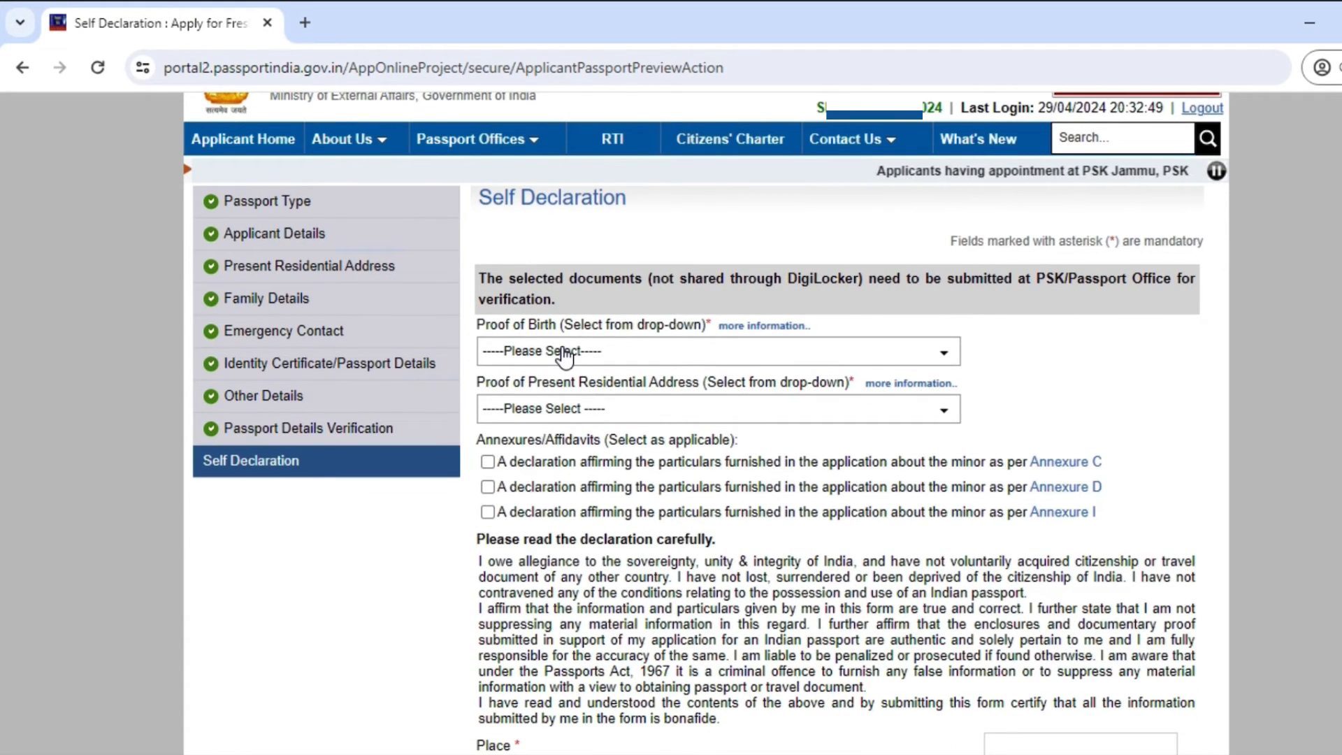
left_click(565, 351)
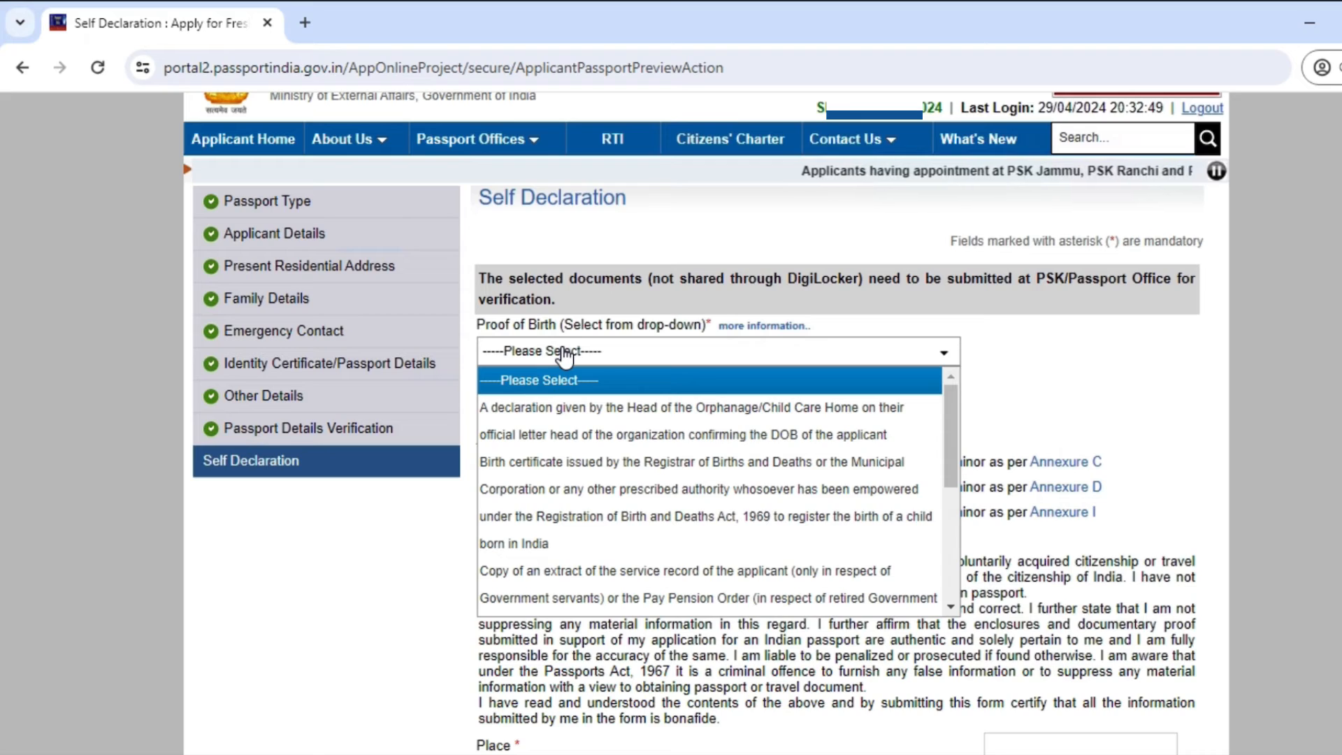
key("Down")
key("Down")
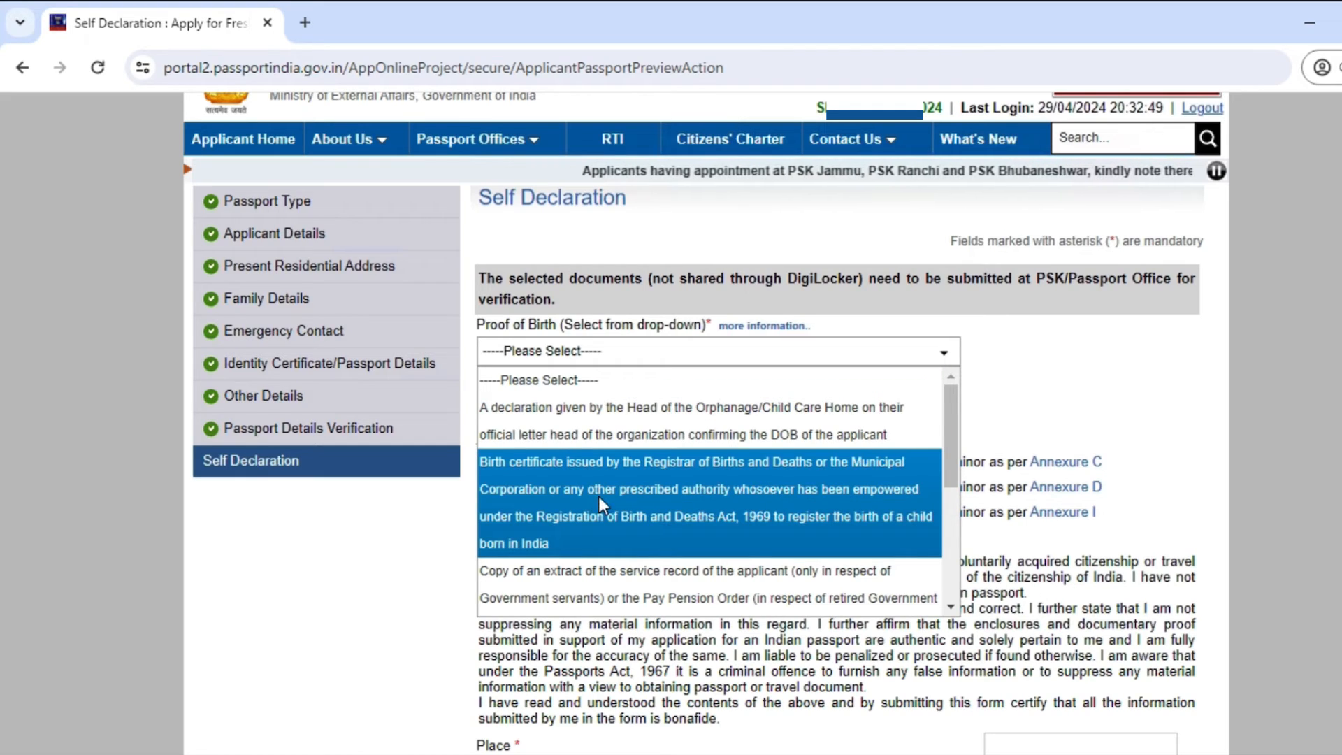
left_click(616, 537)
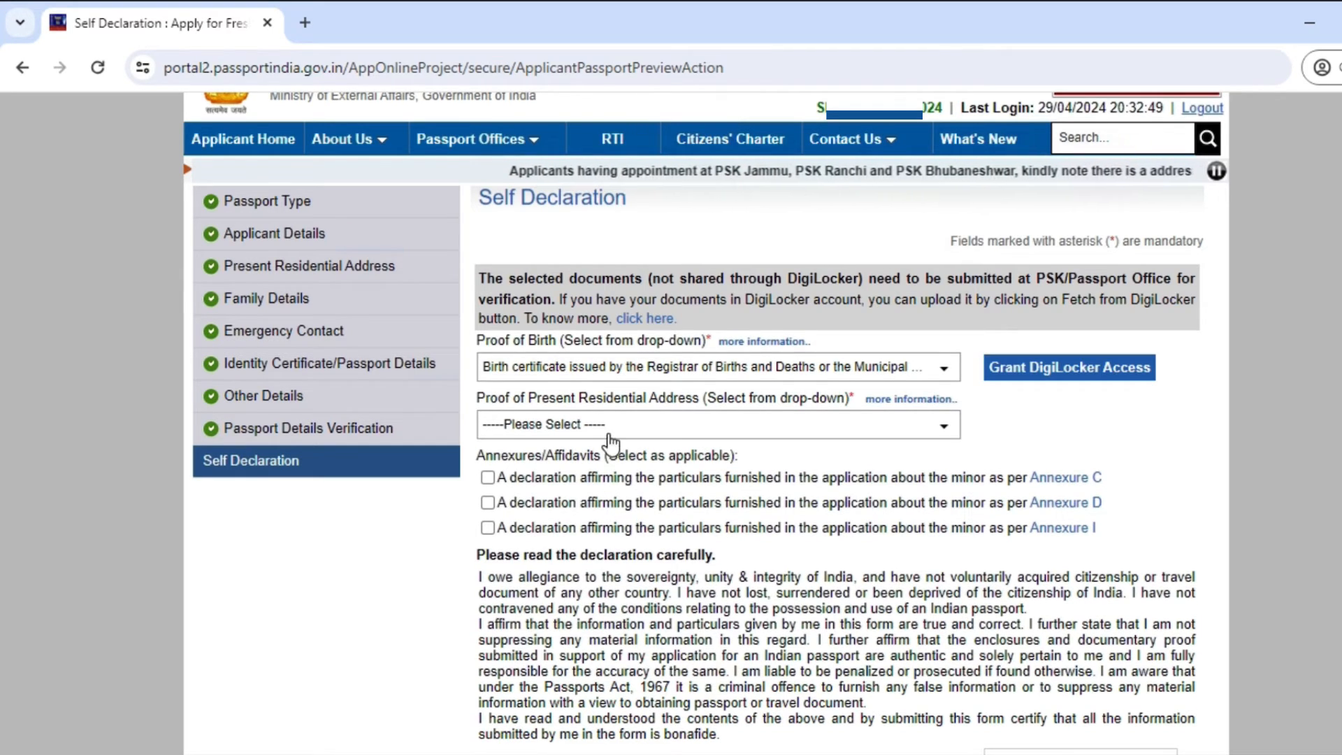
Step: Select 'Parent's passport copy, in case of minors' as proof of present address
left_click(611, 433)
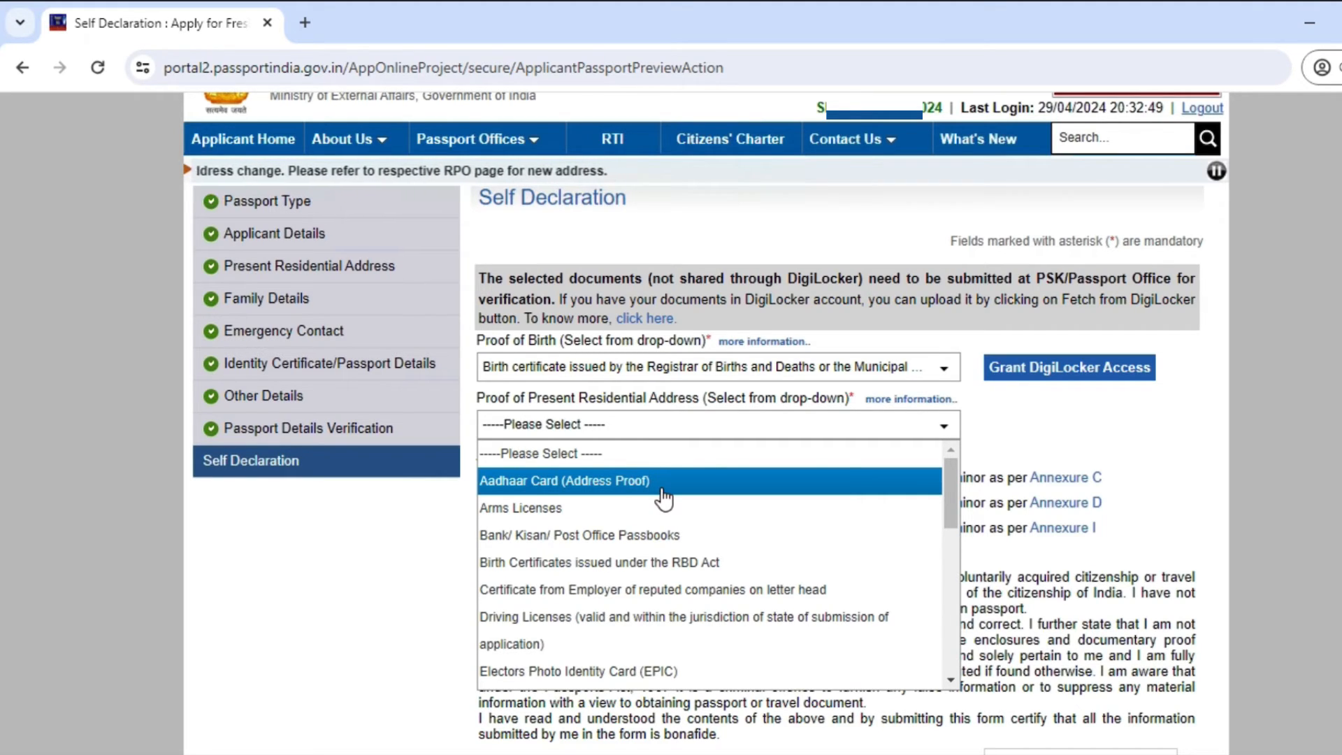
scroll(851, 497, "down", 4)
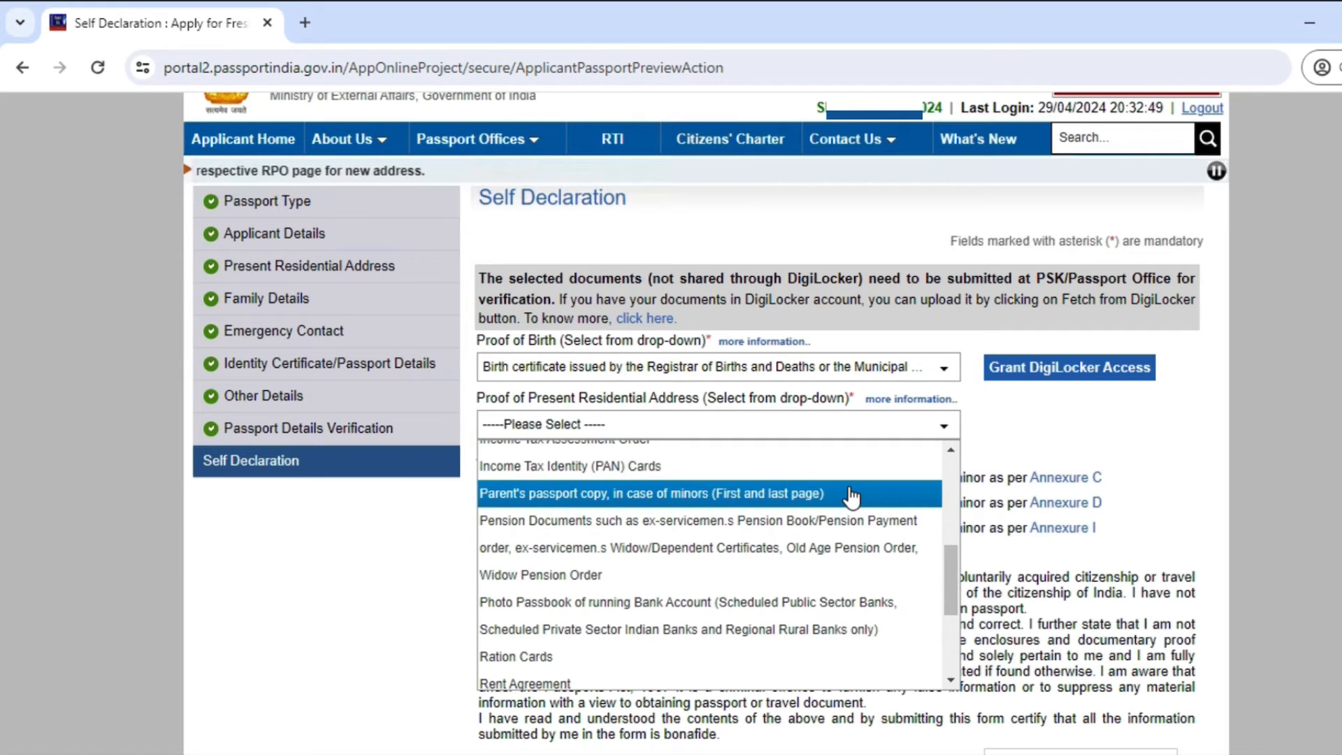
left_click(851, 494)
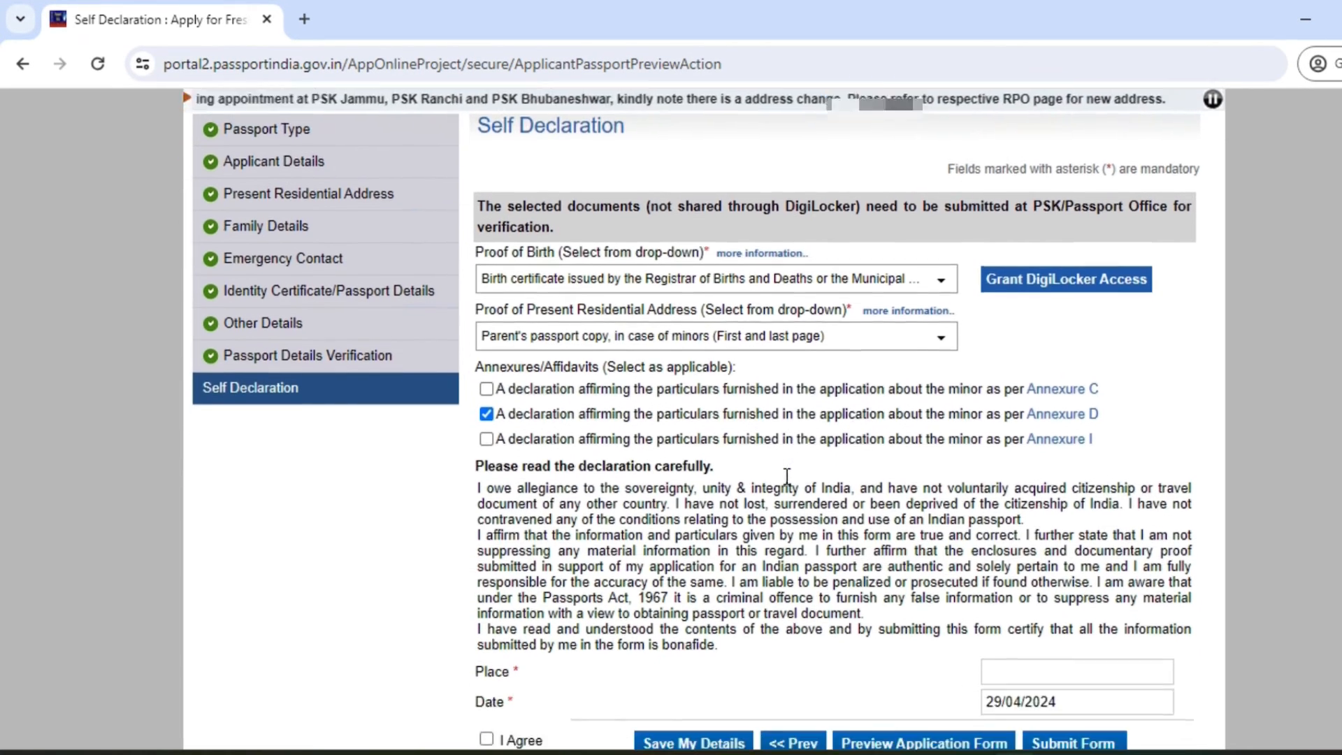
Step: Enter PERUMPADAVE as the declaration place, correct its spelling, and save the Self Declaration
scroll(760, 475, "down", 3)
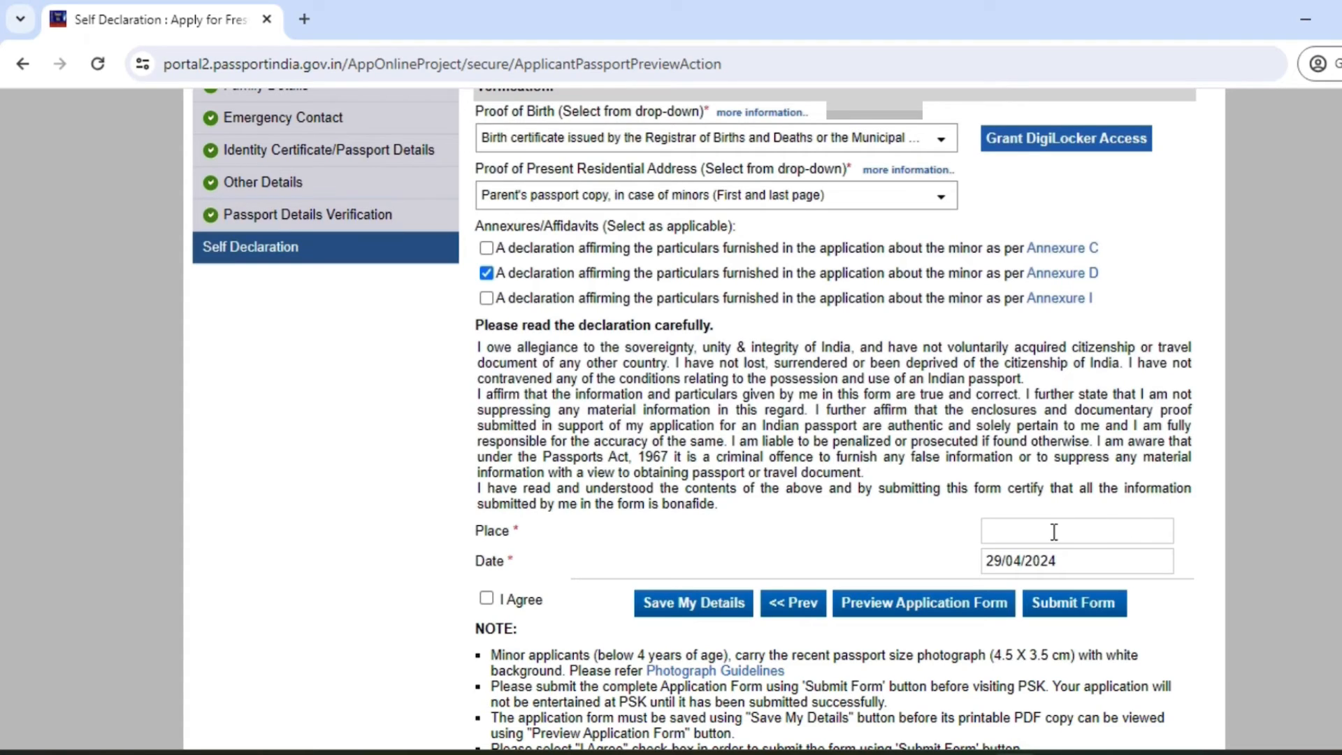
left_click(1029, 532)
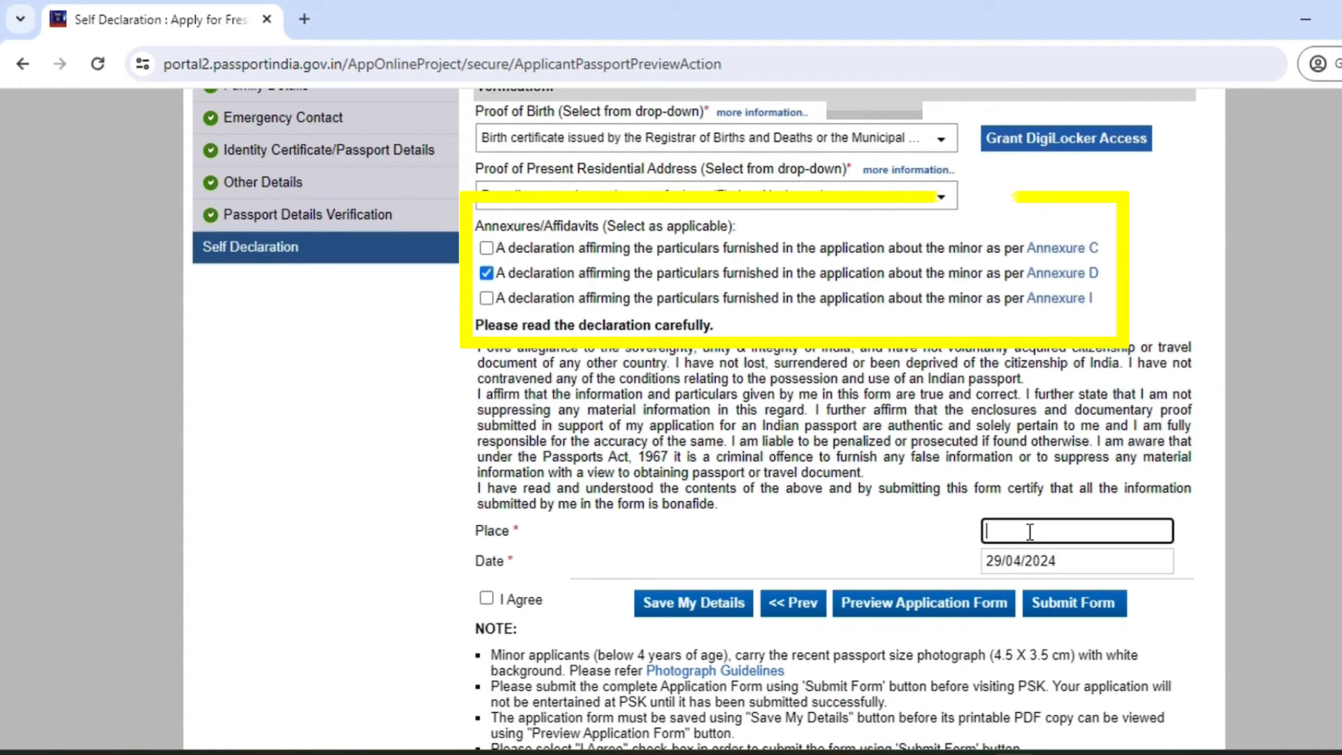
type("per")
left_click(660, 608)
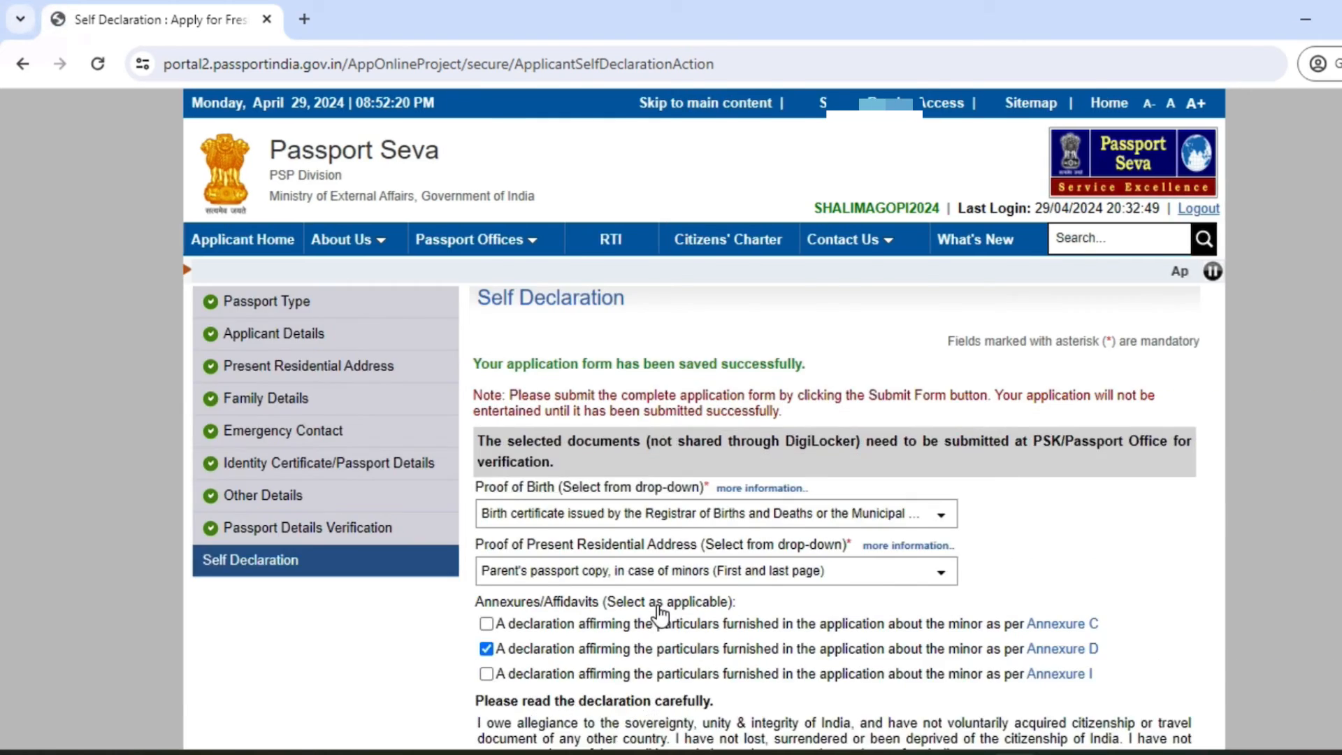
scroll(1063, 384, "down", 7)
left_click(1063, 384)
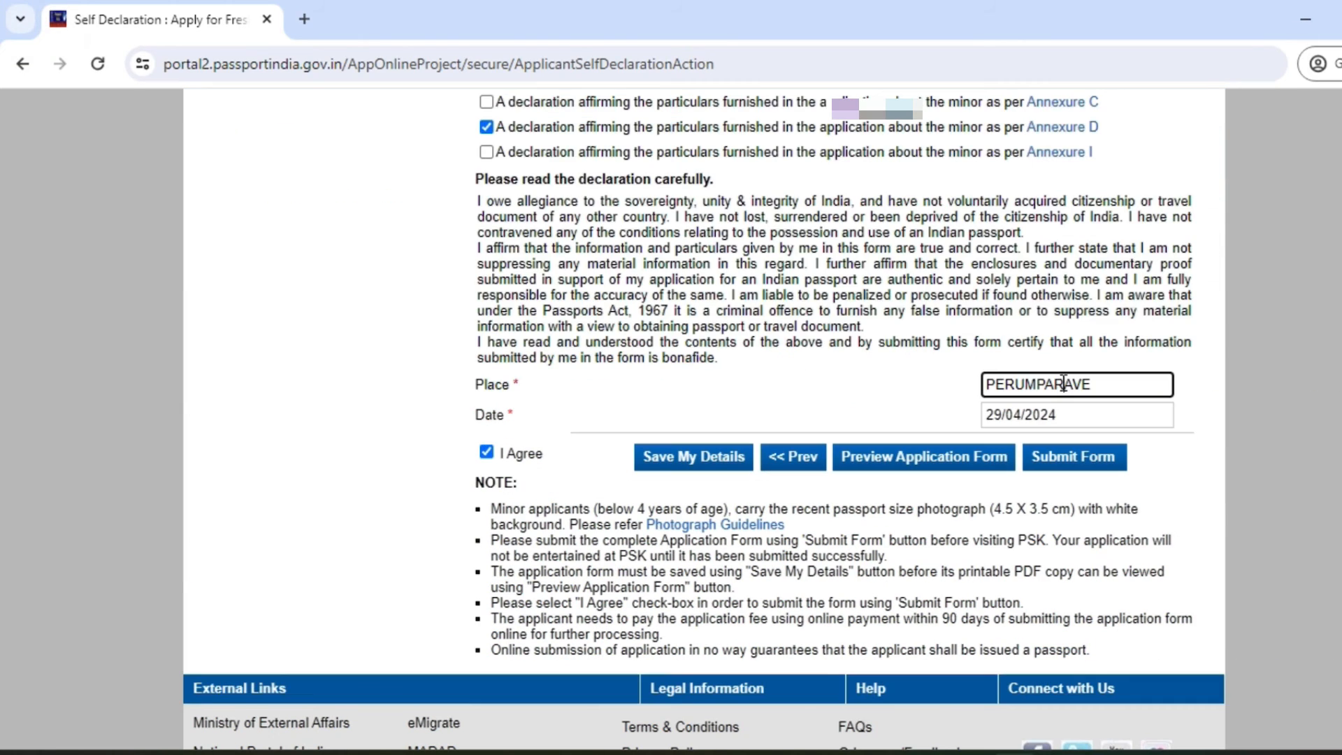
key("BackSpace")
type("D")
left_click(662, 461)
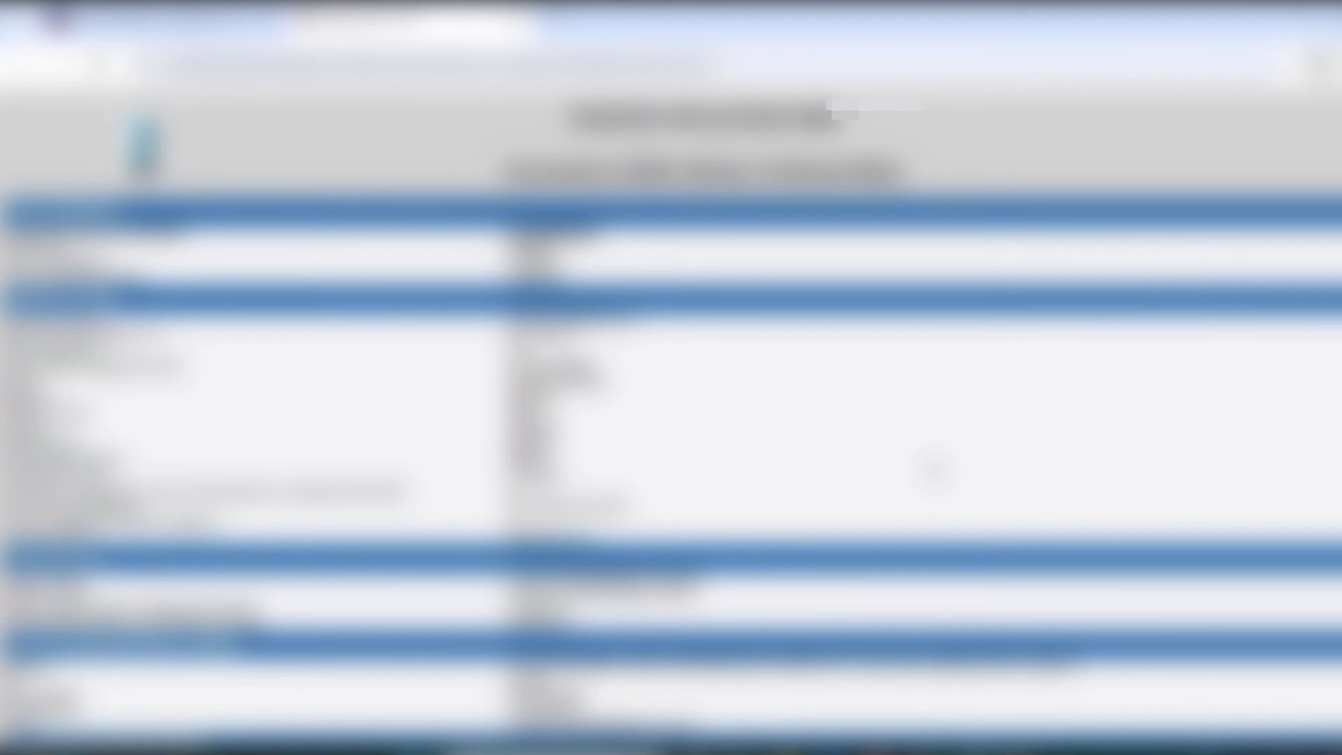
Step: Scroll to the end of the application preview and submit the form
scroll(935, 470, "down", 3)
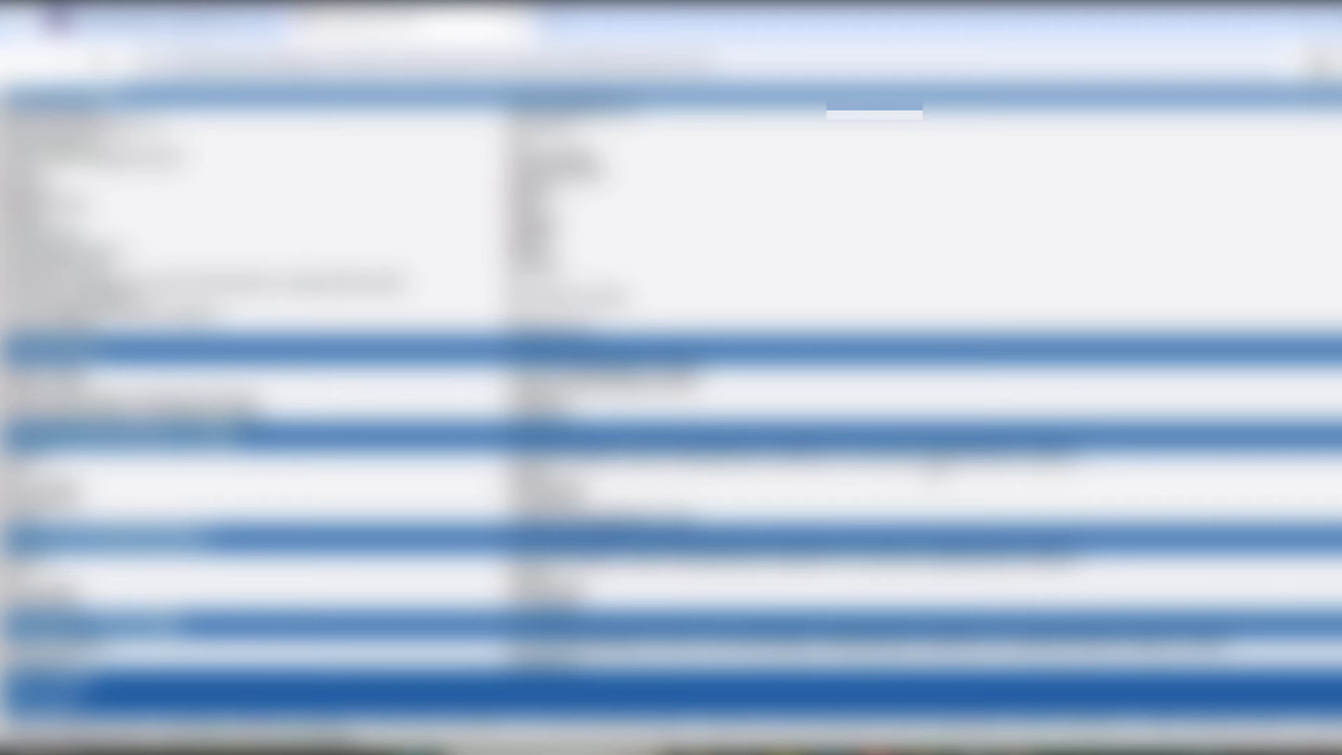
scroll(671, 409, "down", 3)
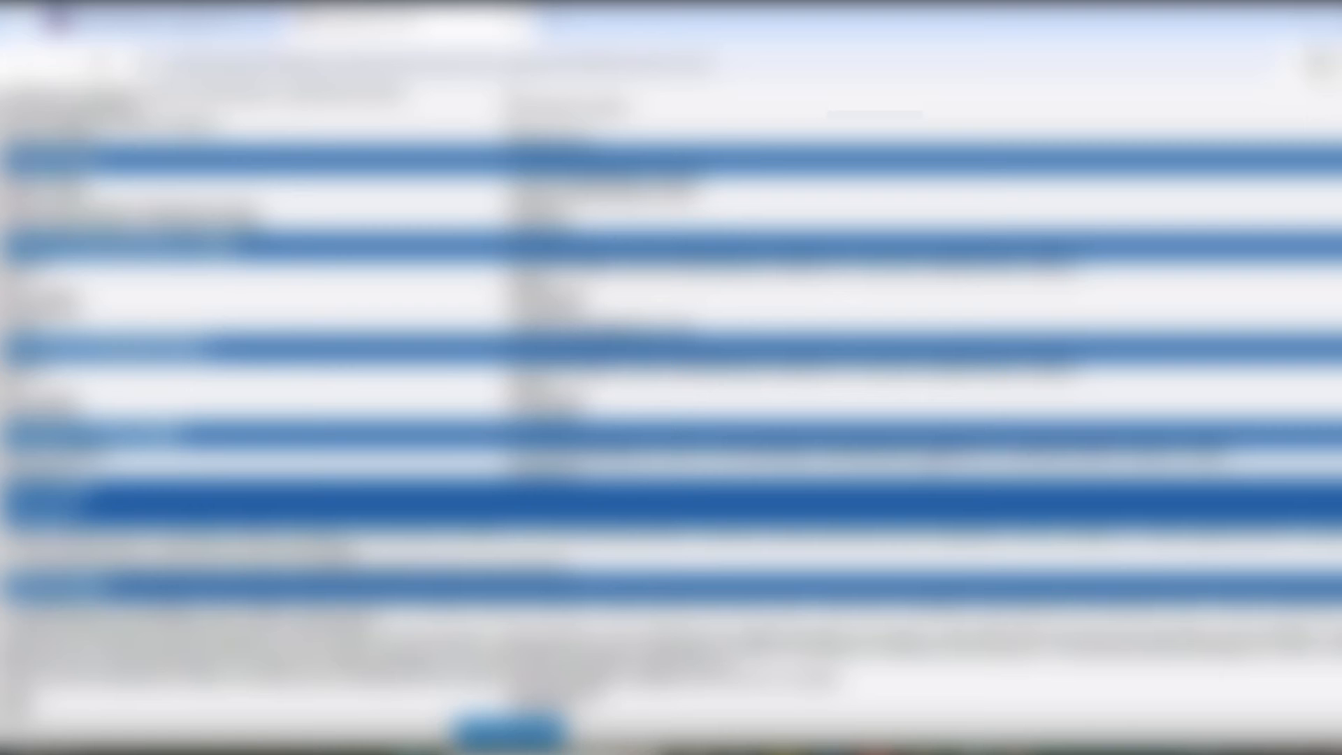
left_click(1099, 297)
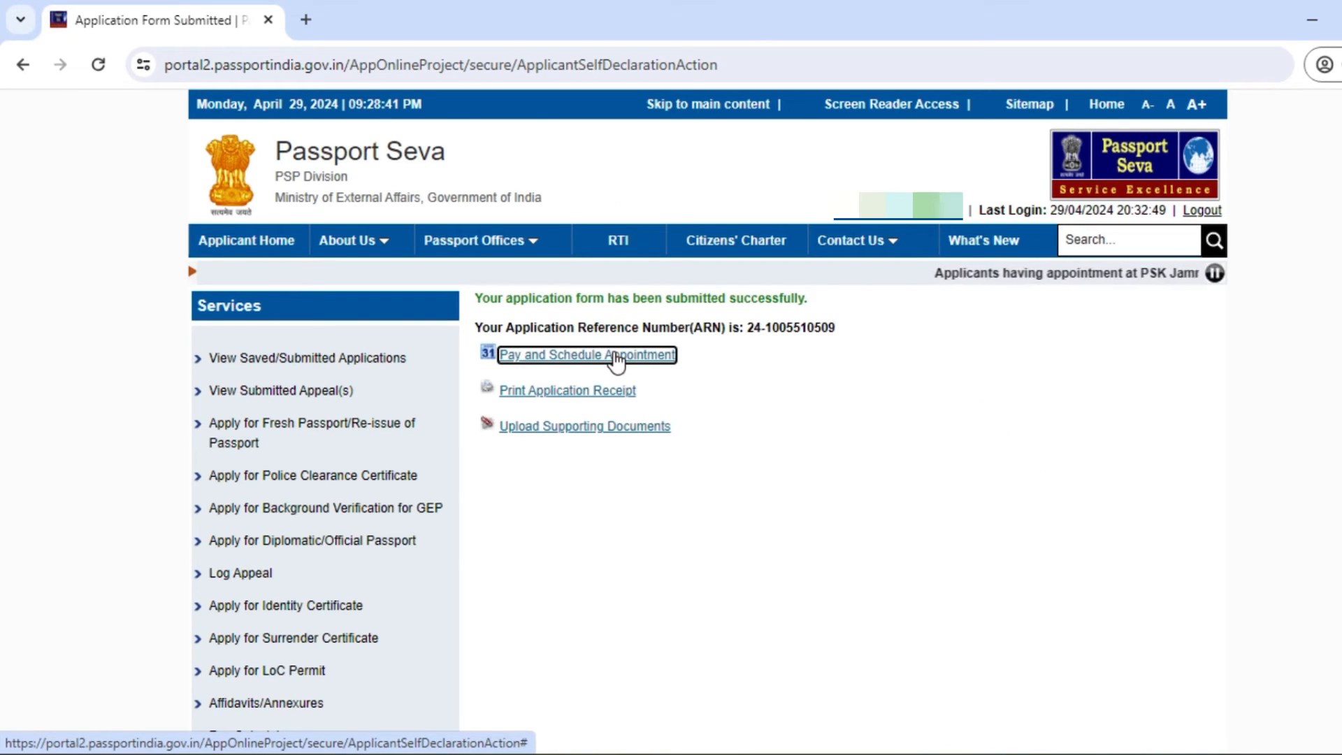
Step: Choose State Bank online payment (MOPS) as the fee payment mode
left_click(615, 356)
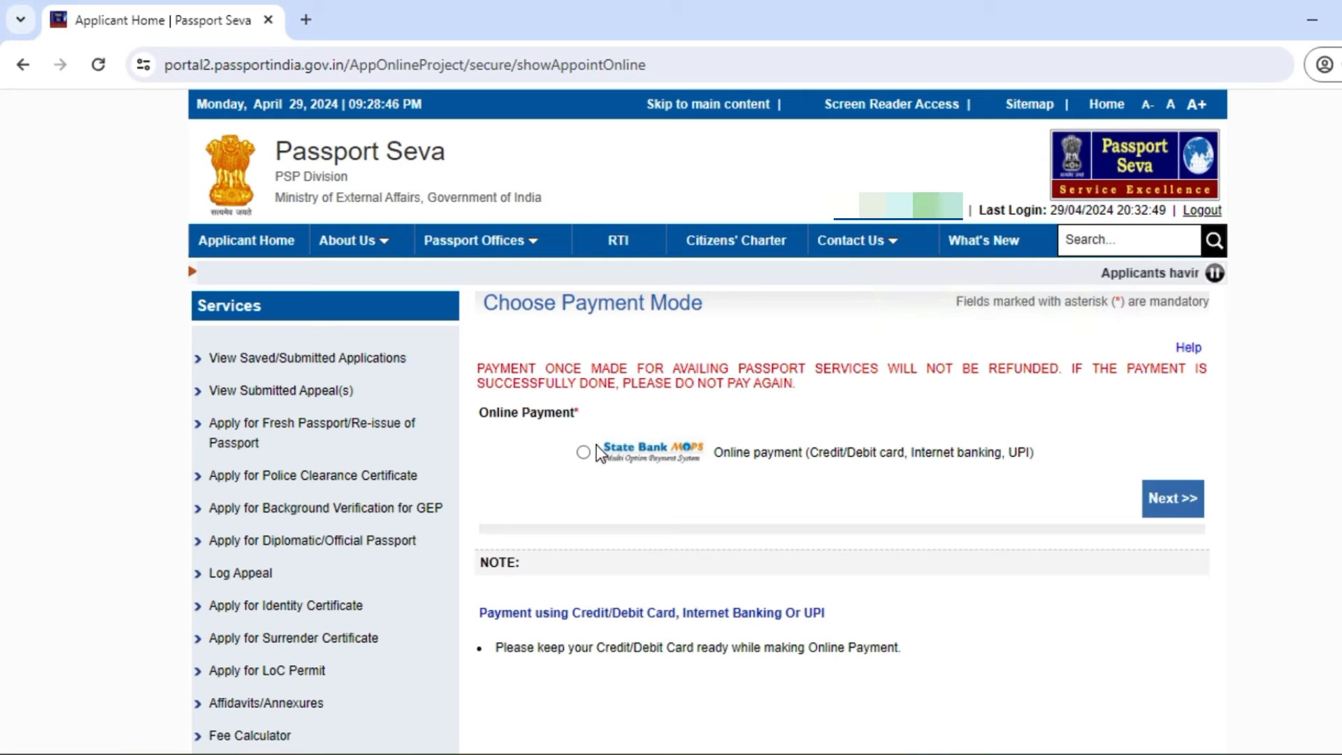
left_click(583, 452)
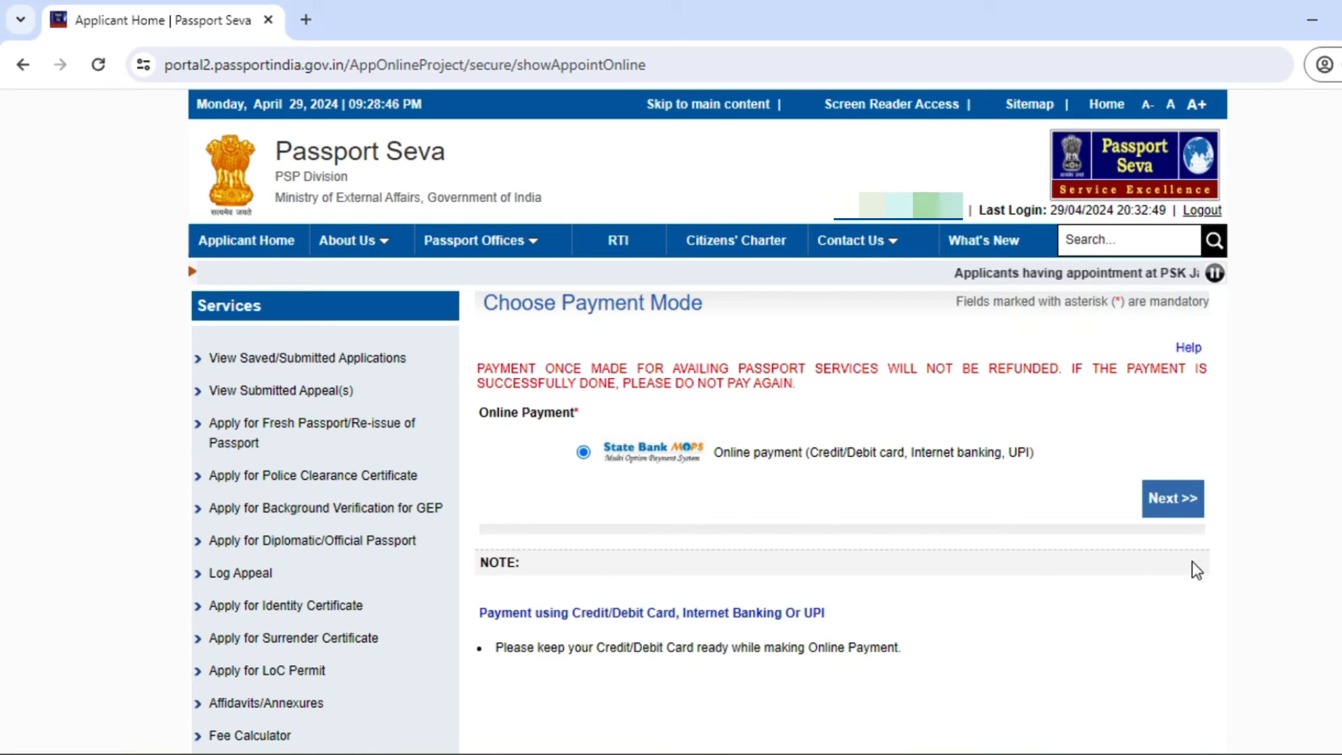
left_click(1172, 506)
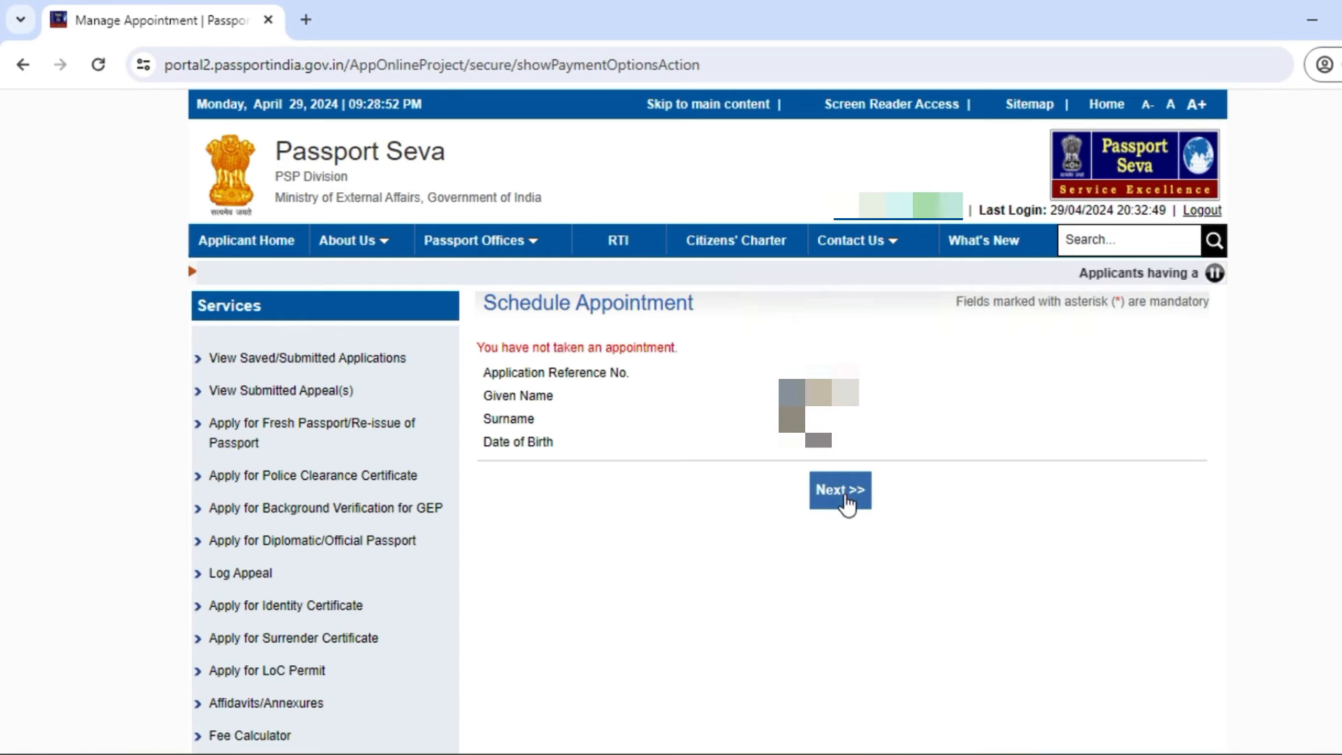
left_click(842, 492)
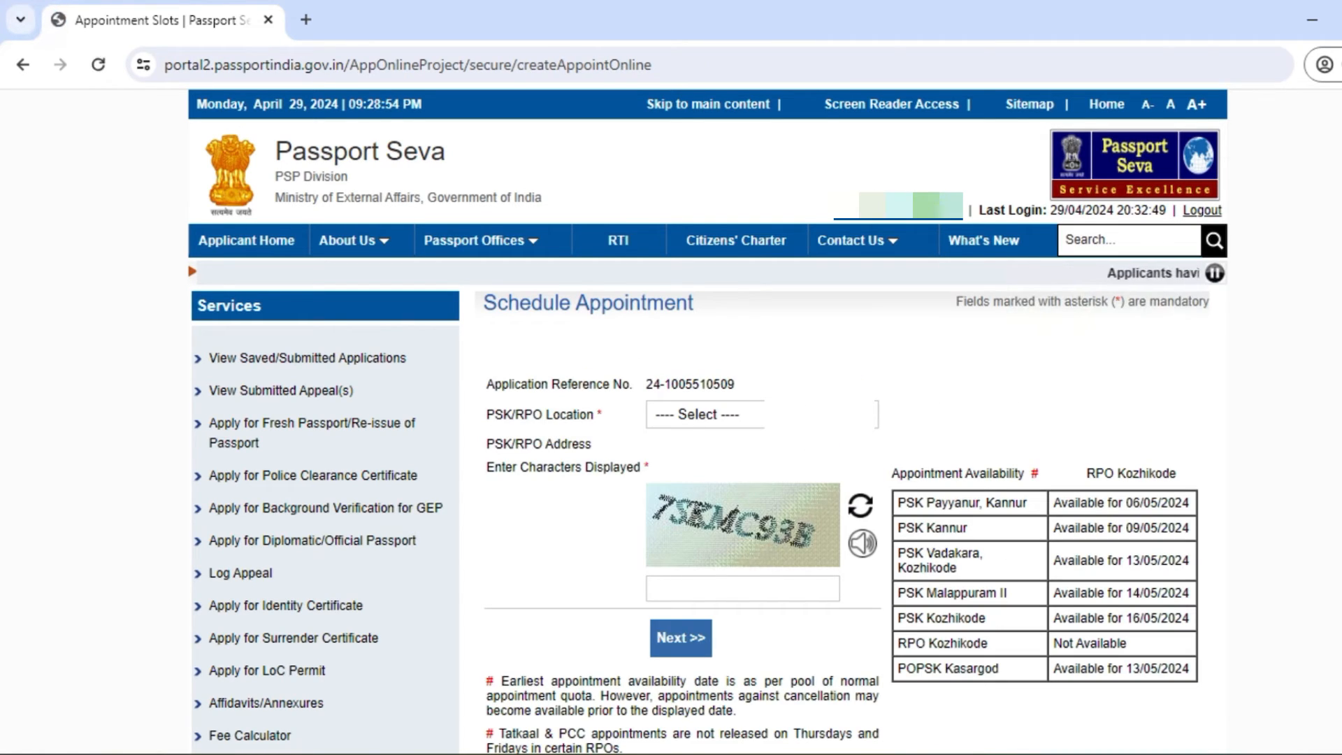
Step: Select PSK Payyanur, Kannur as the appointment location and submit it with the captcha
left_click(770, 414)
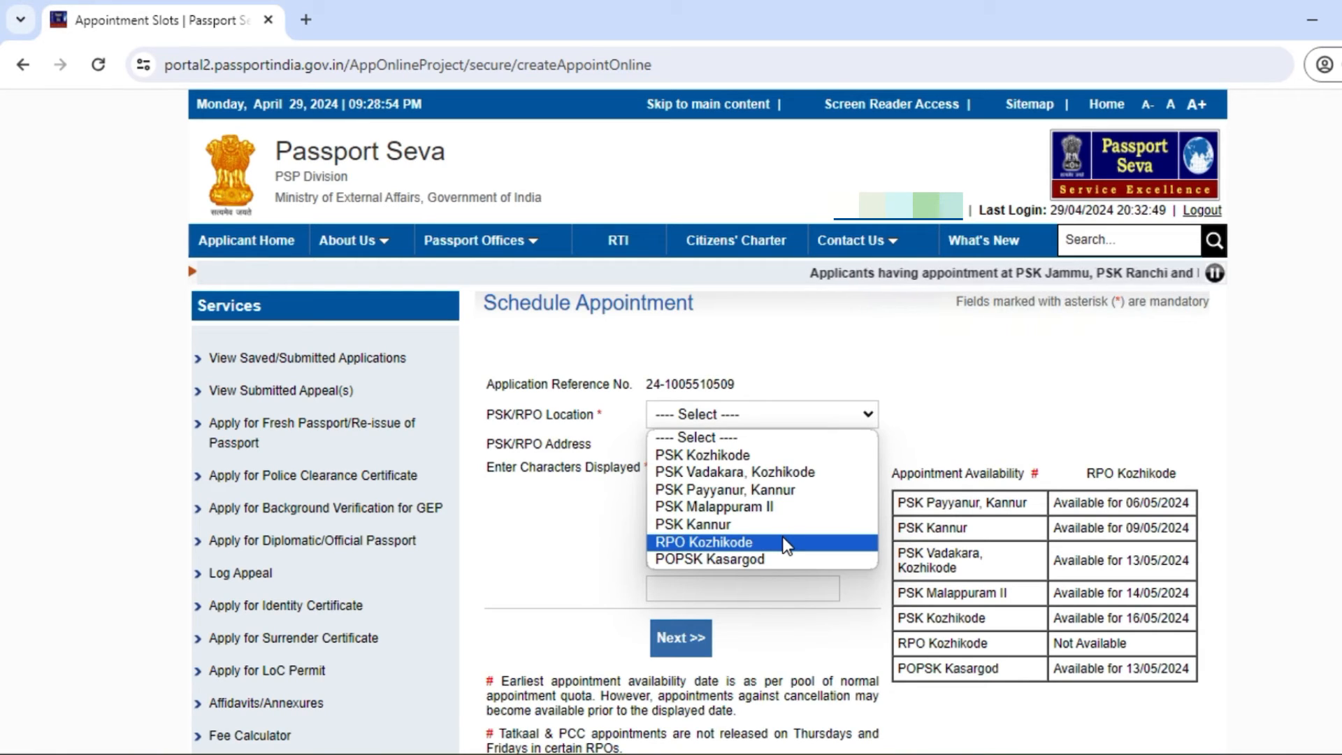
left_click(787, 497)
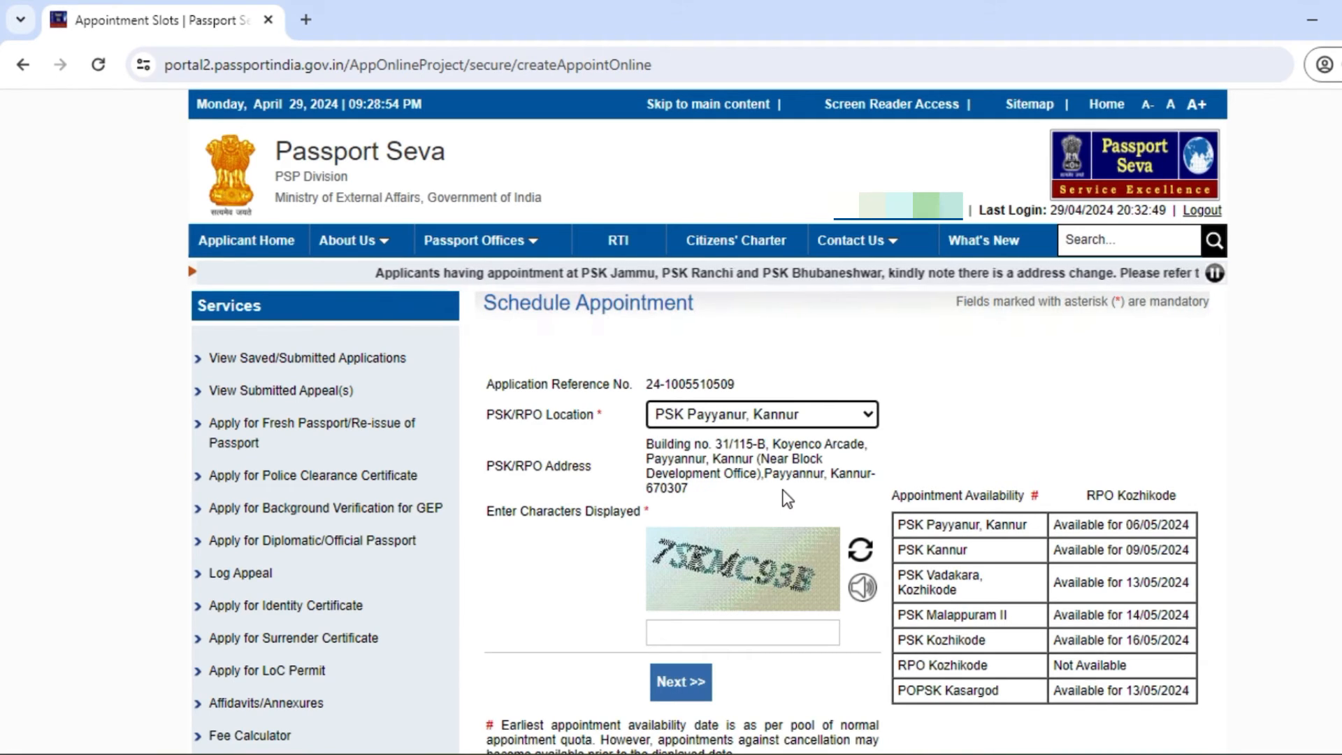
scroll(841, 495, "down", 2)
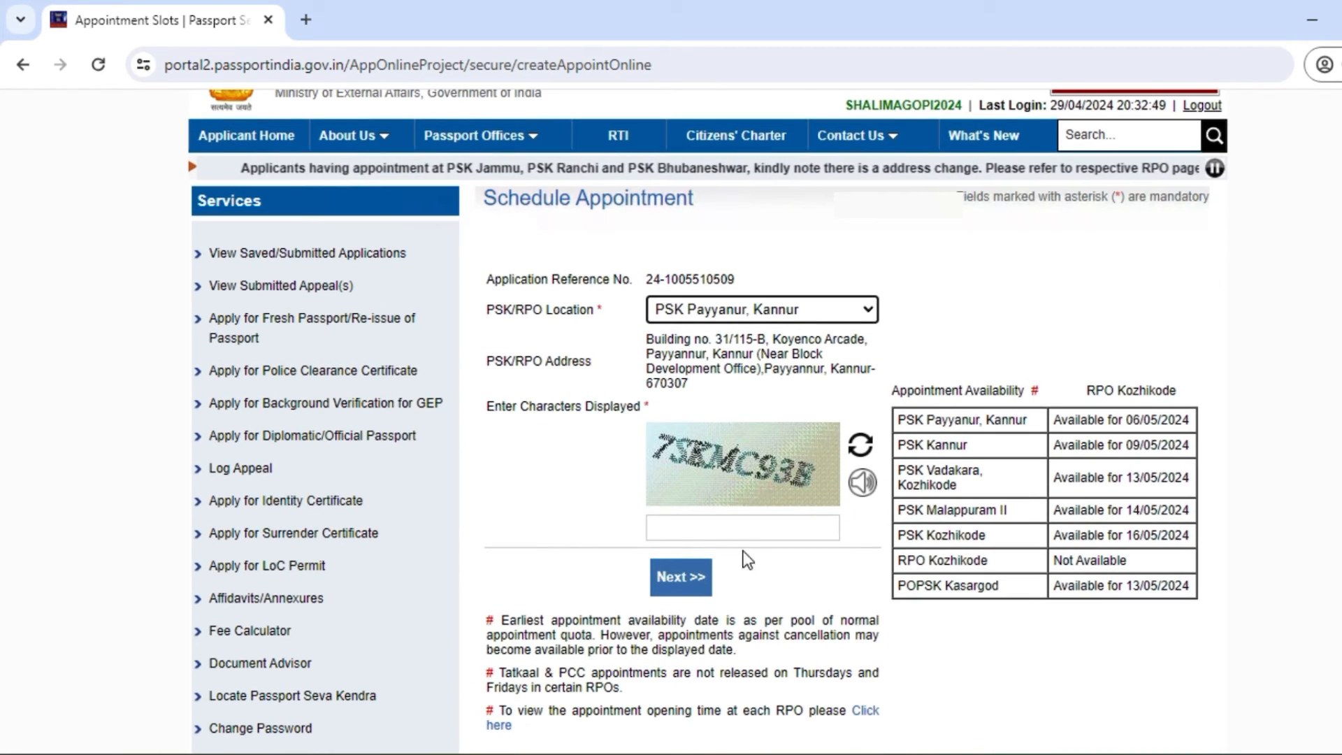
left_click(733, 535)
type("7S")
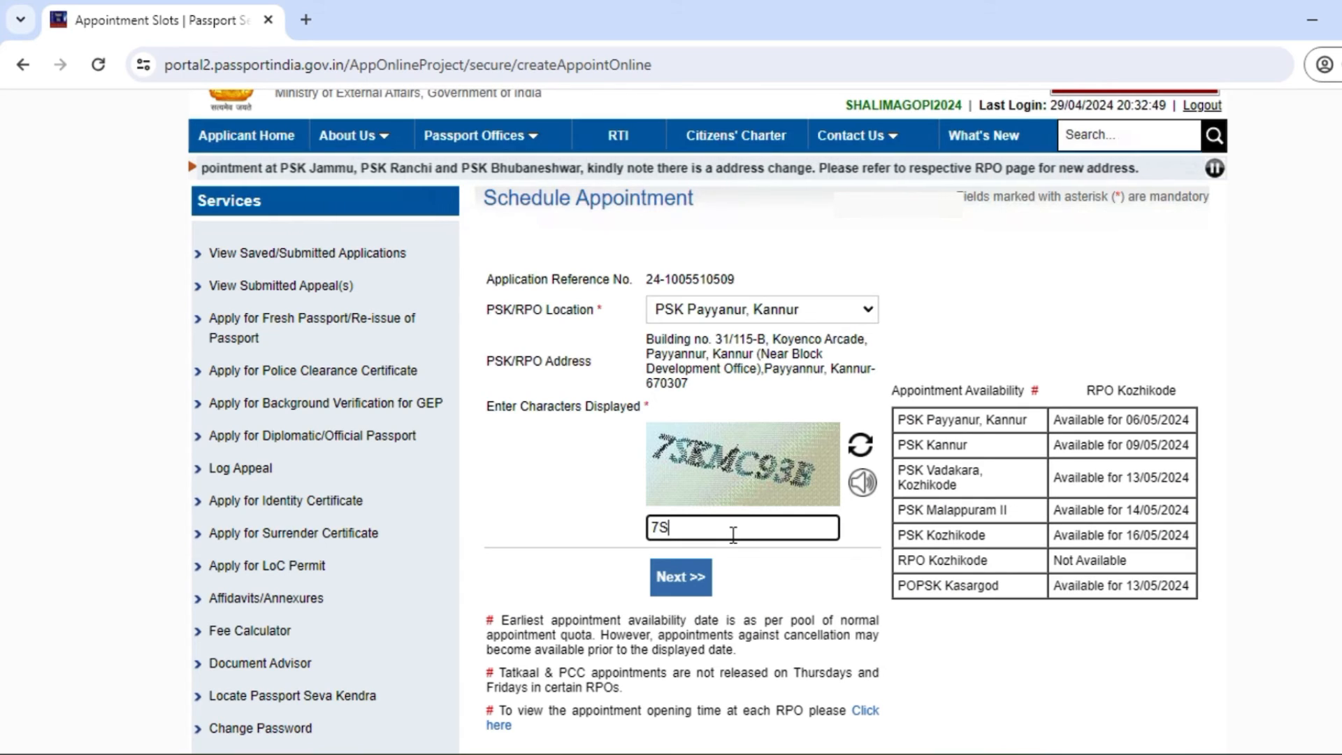
type("KM")
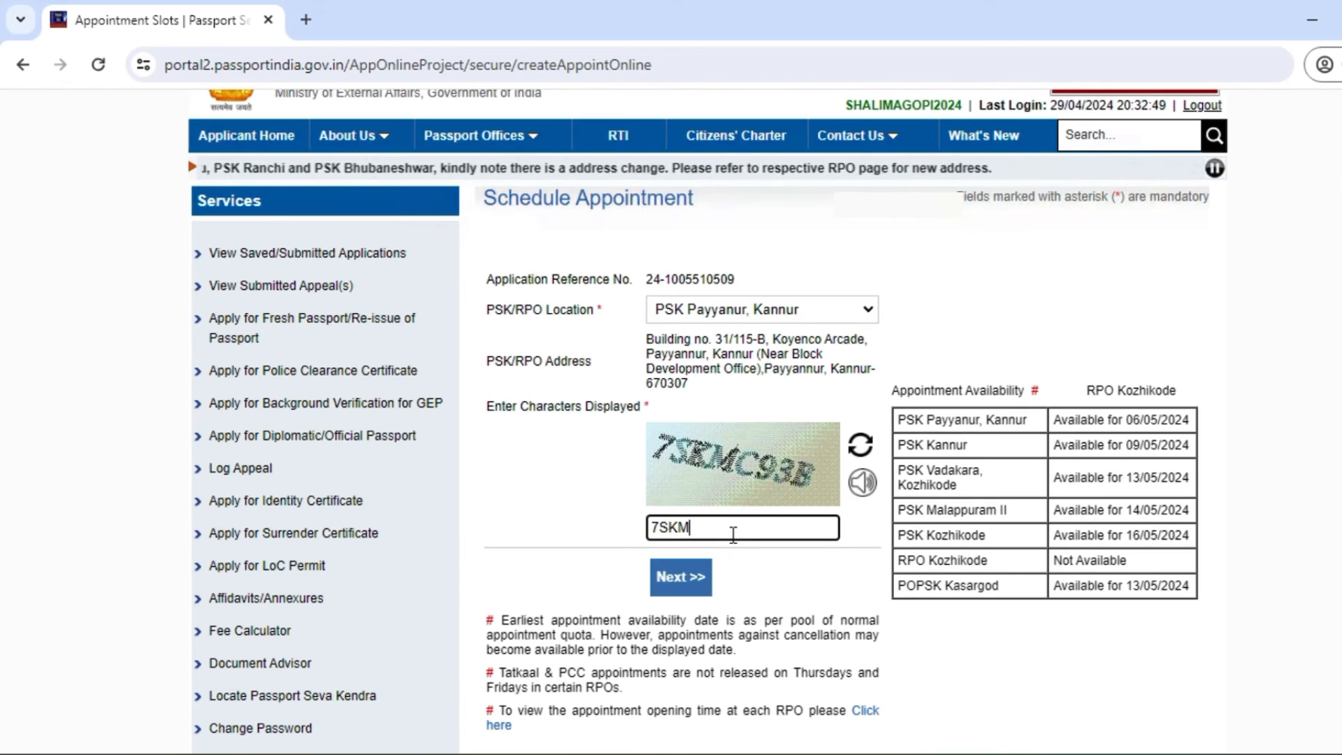
type("C9")
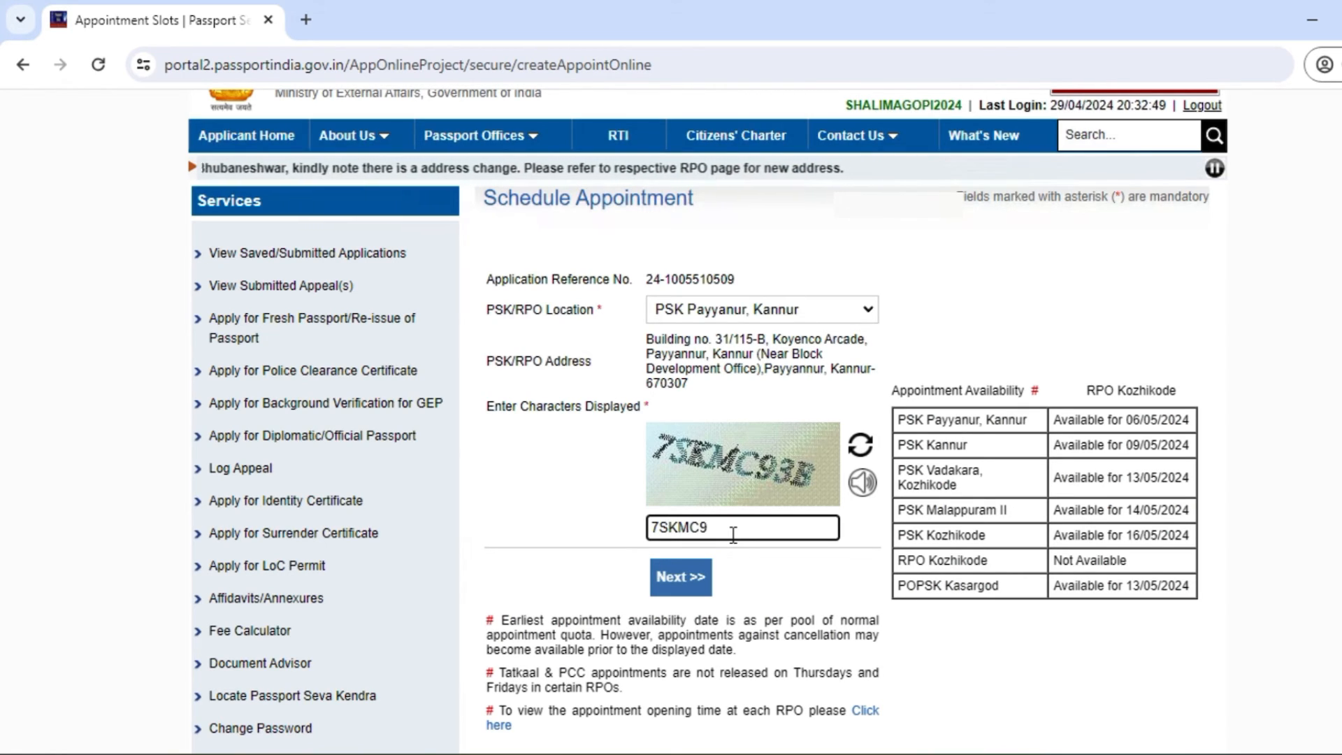
type("3B")
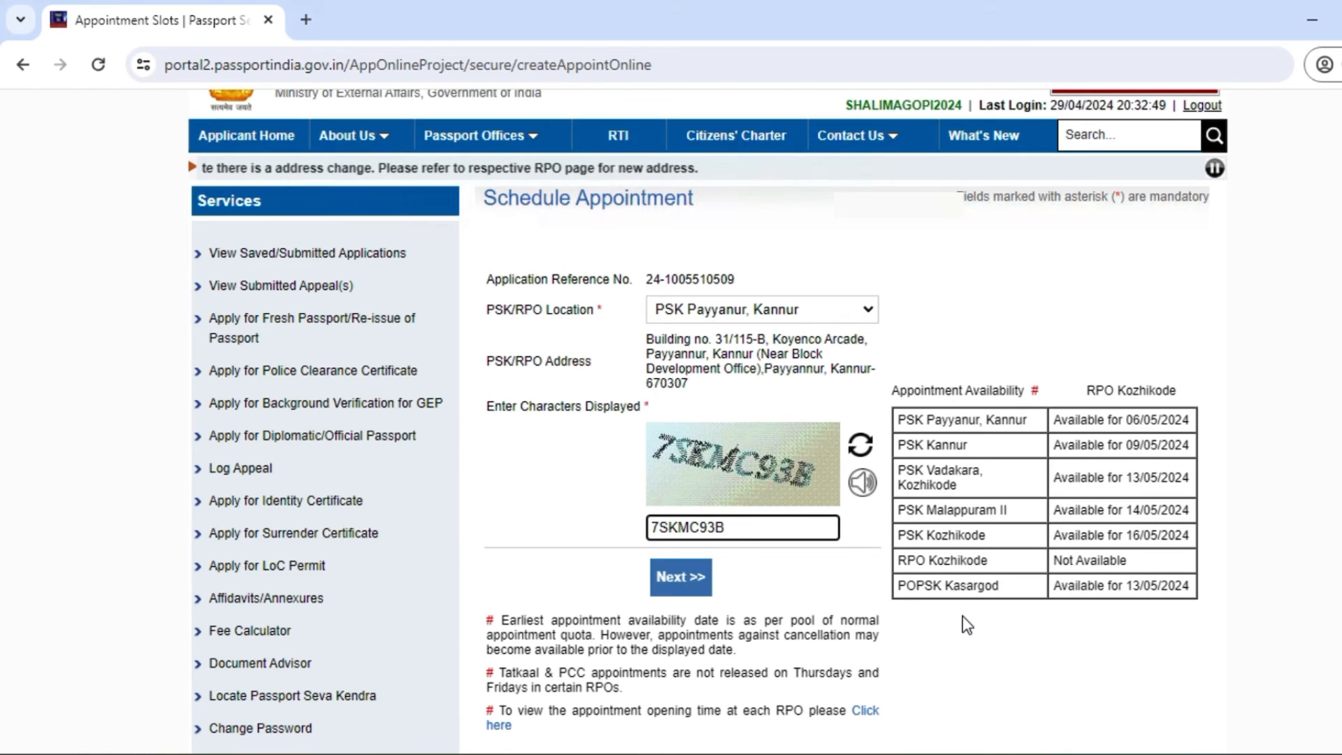
left_click(697, 581)
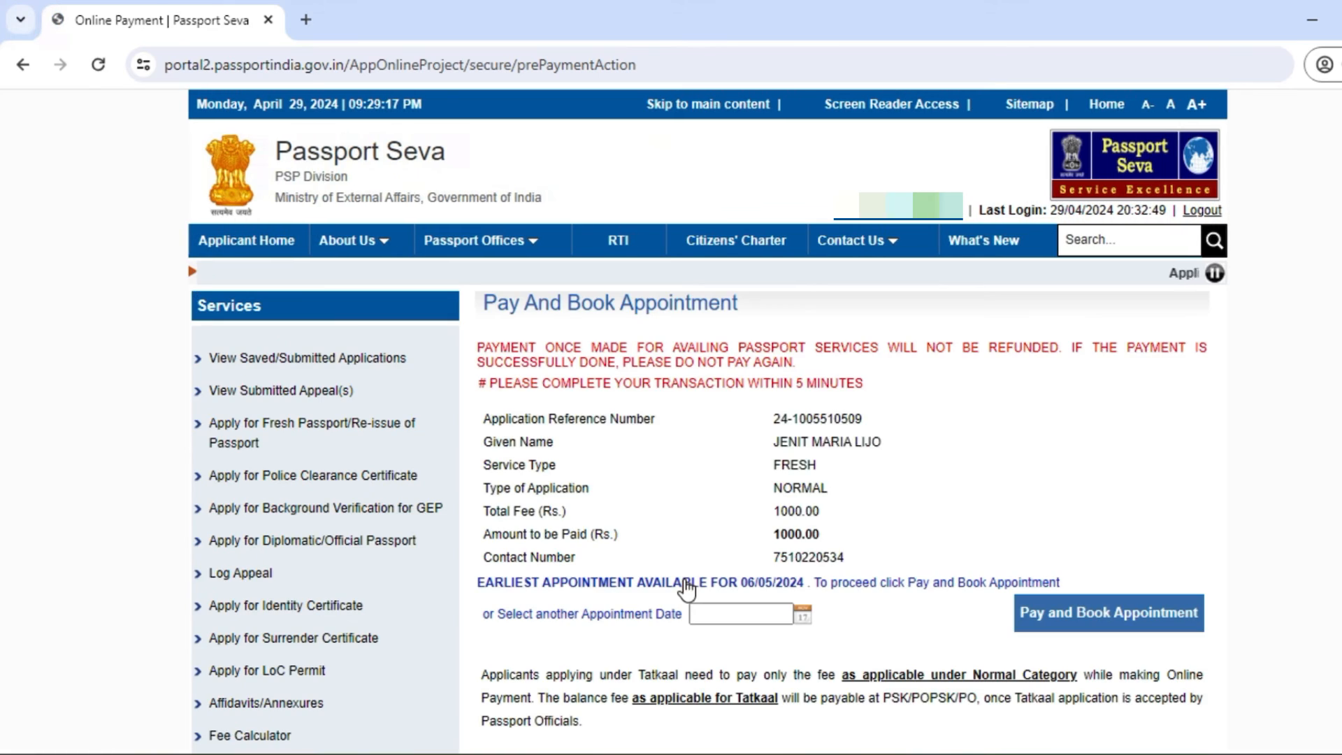
Step: Book the 9 May 2024 appointment slot and accept the payment caution to reach SBI ePay Lite
left_click(804, 616)
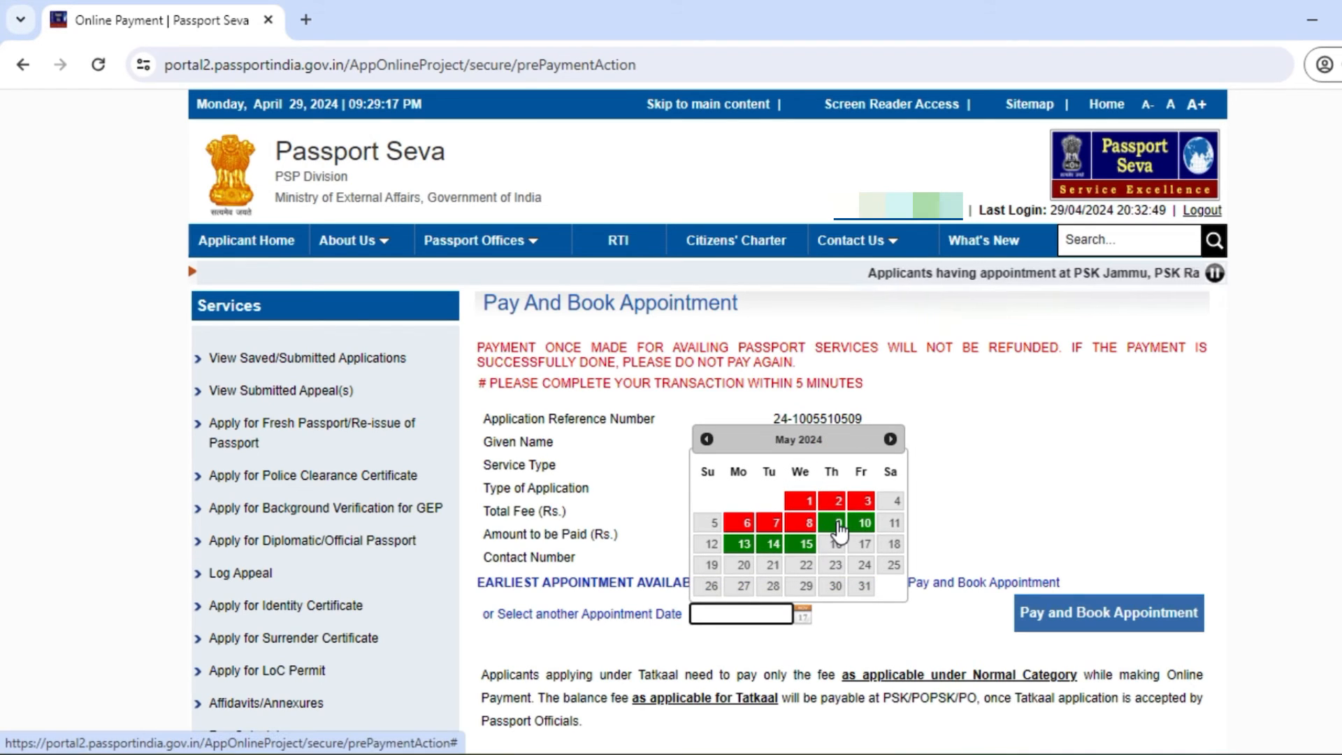
left_click(839, 524)
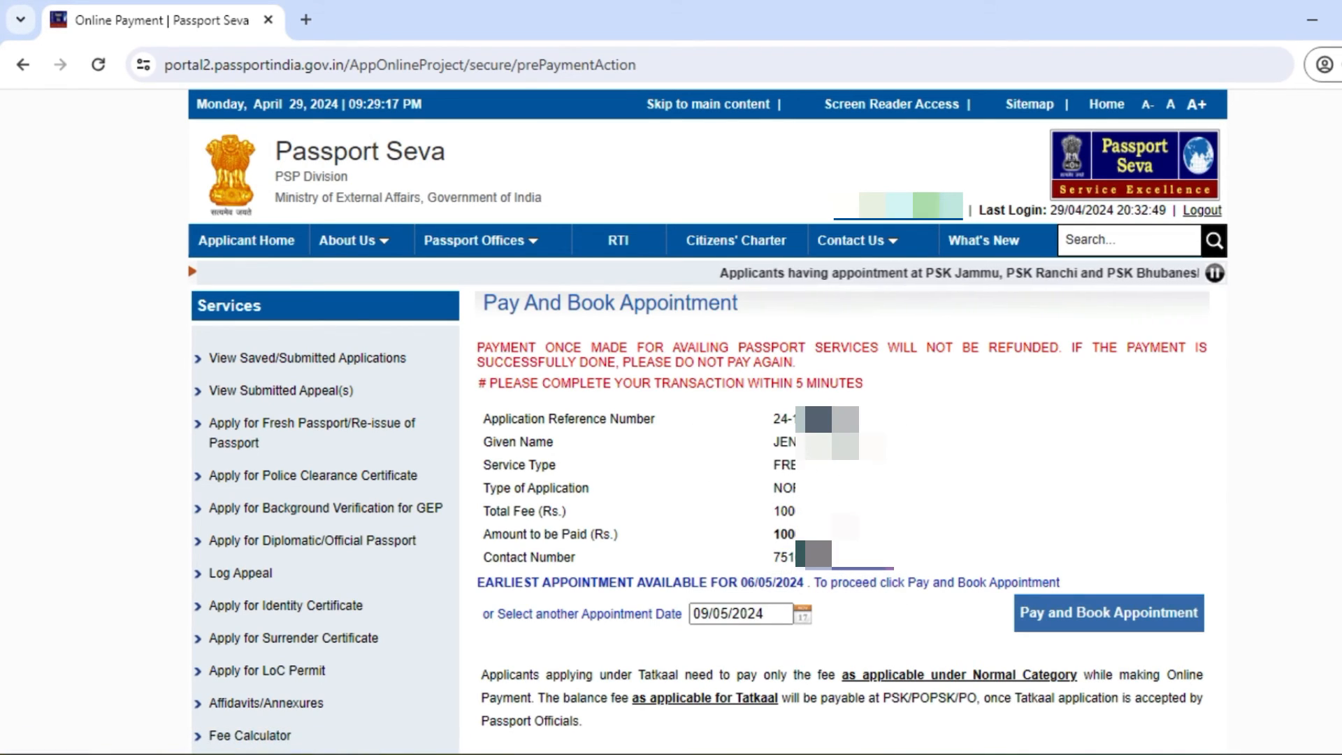
left_click(1147, 620)
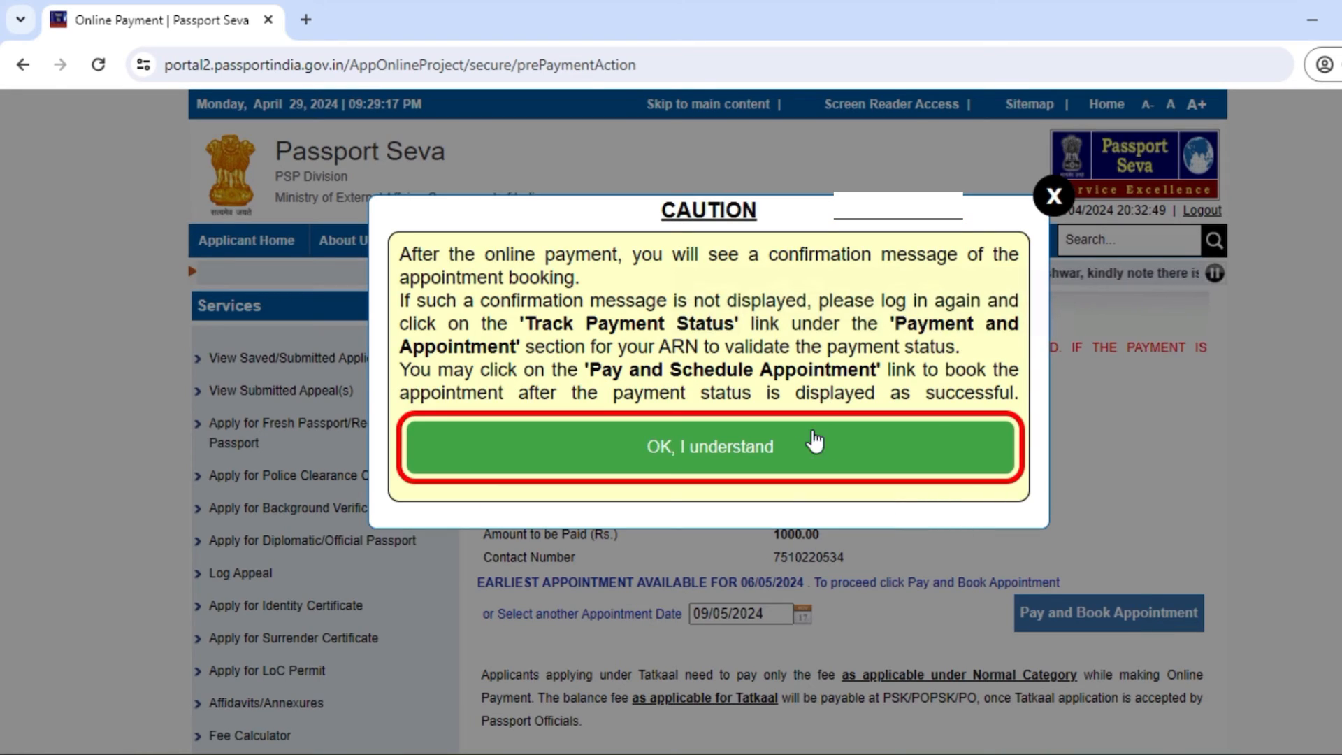
left_click(792, 442)
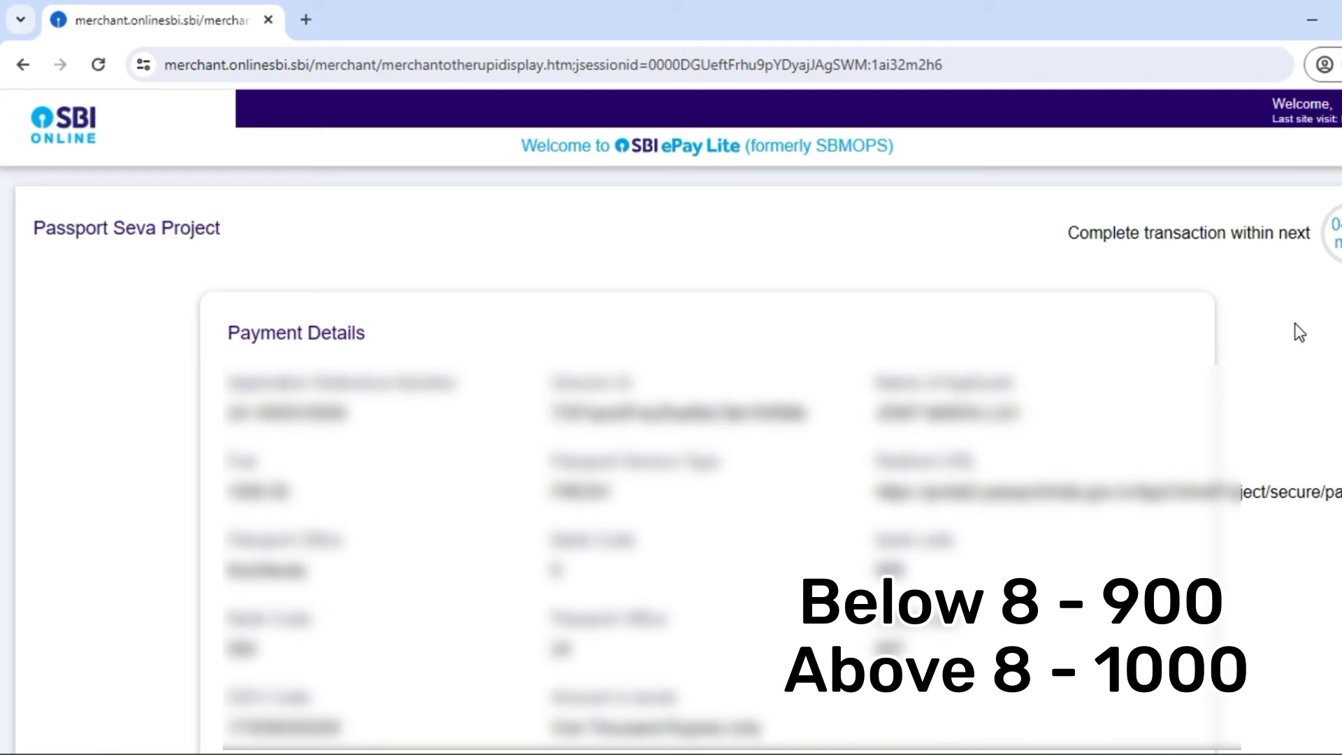
Step: Pay the Rs. 1000.00 fee on SBI ePay Lite using the UPI option
scroll(1288, 343, "down", 3)
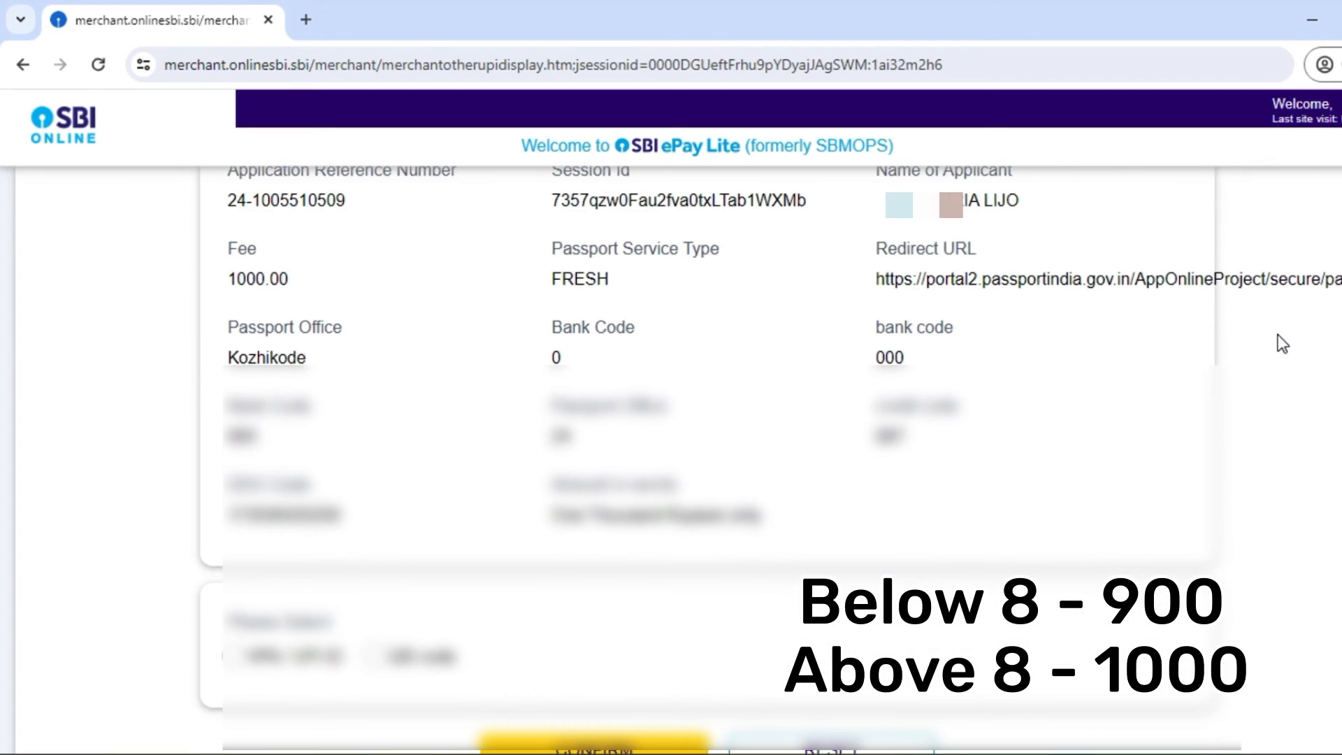
scroll(1282, 342, "down", 2)
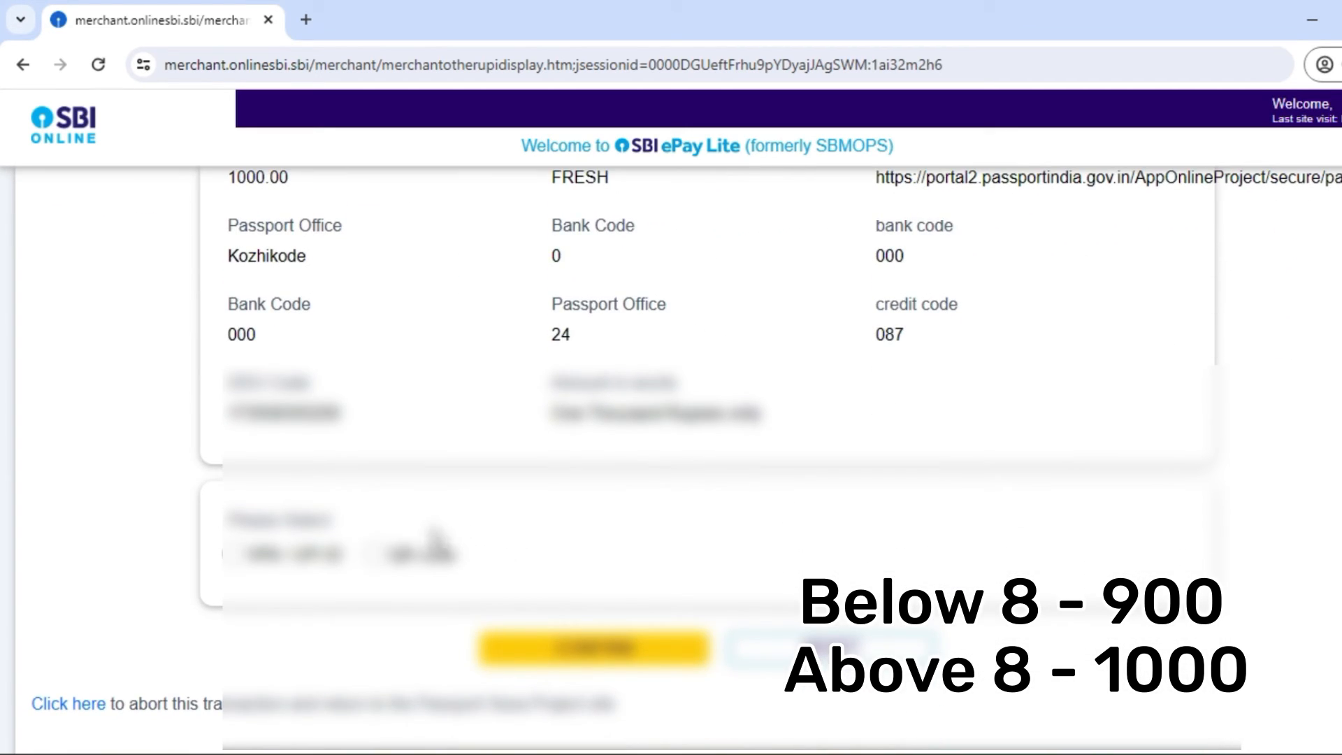
left_click(375, 554)
left_click(565, 649)
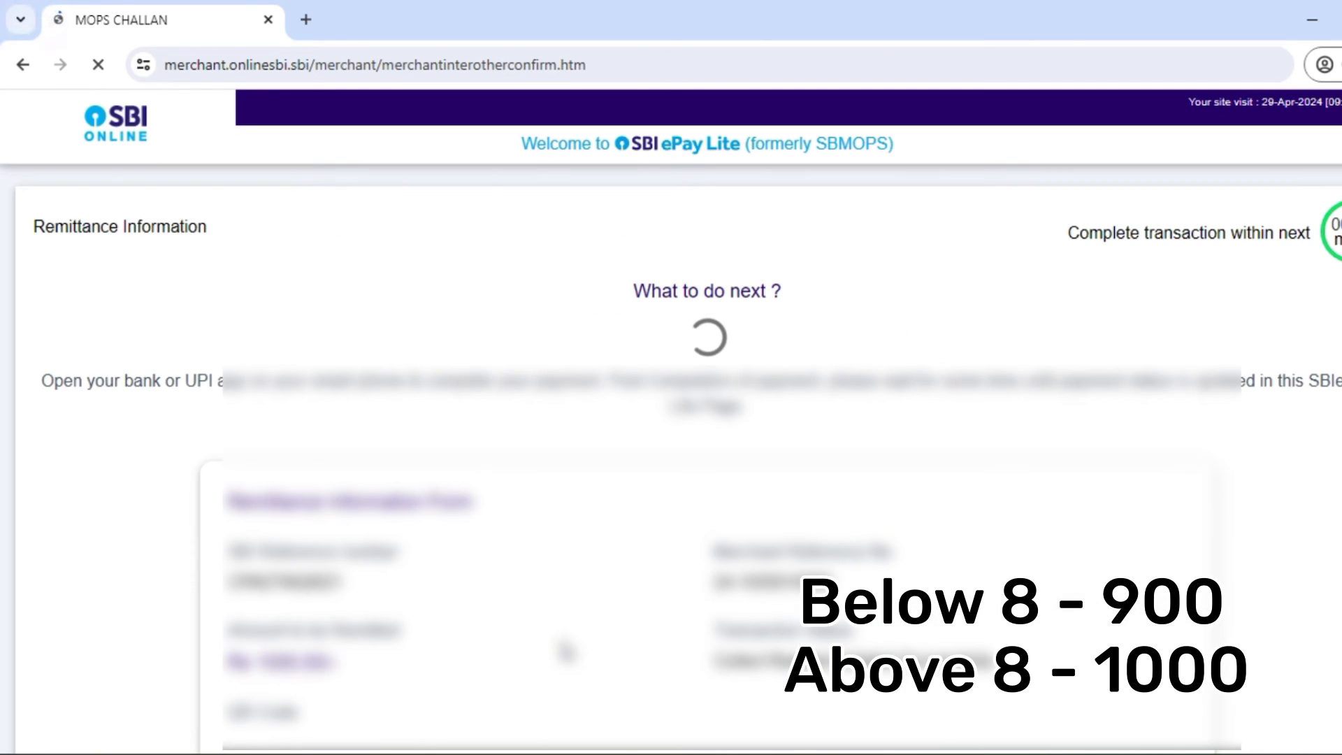
scroll(566, 652, "down", 4)
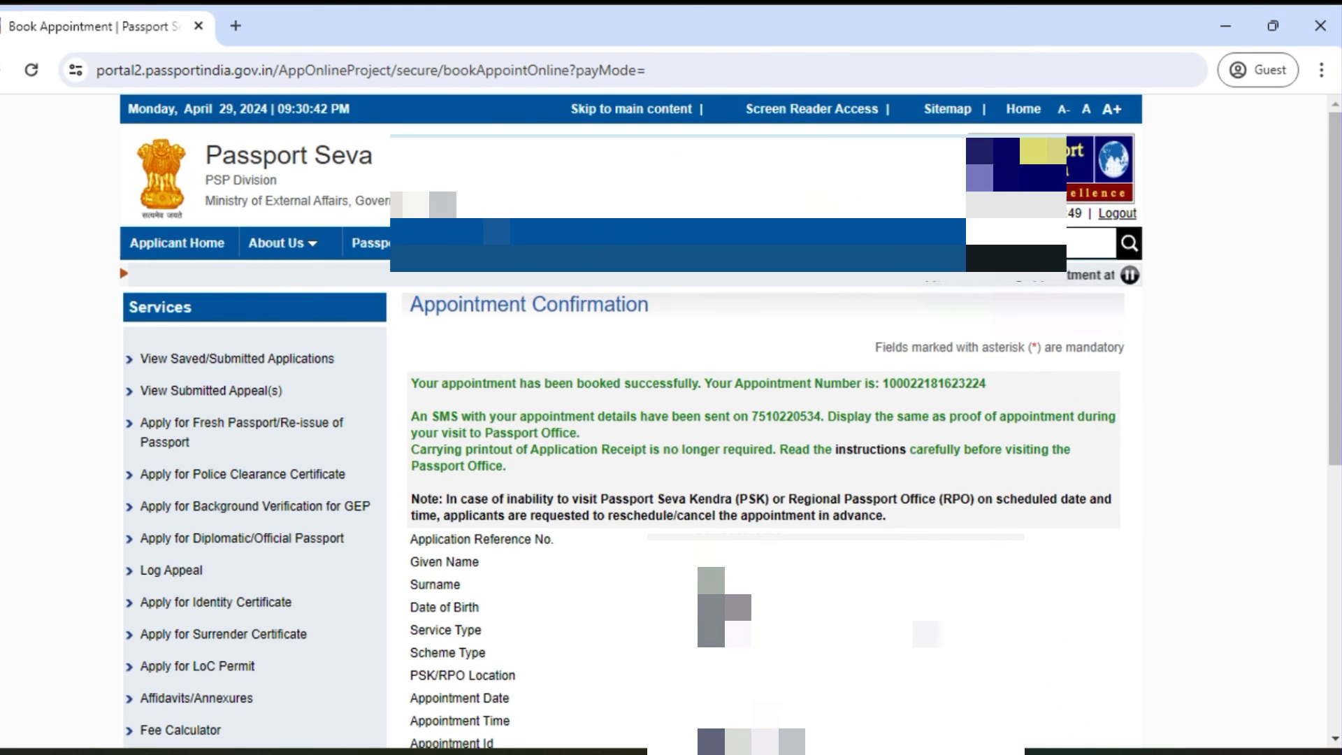
Step: Show the Print Application Receipt with applicant, Rs. 1000.00 payment and appointment details
scroll(917, 631, "down", 3)
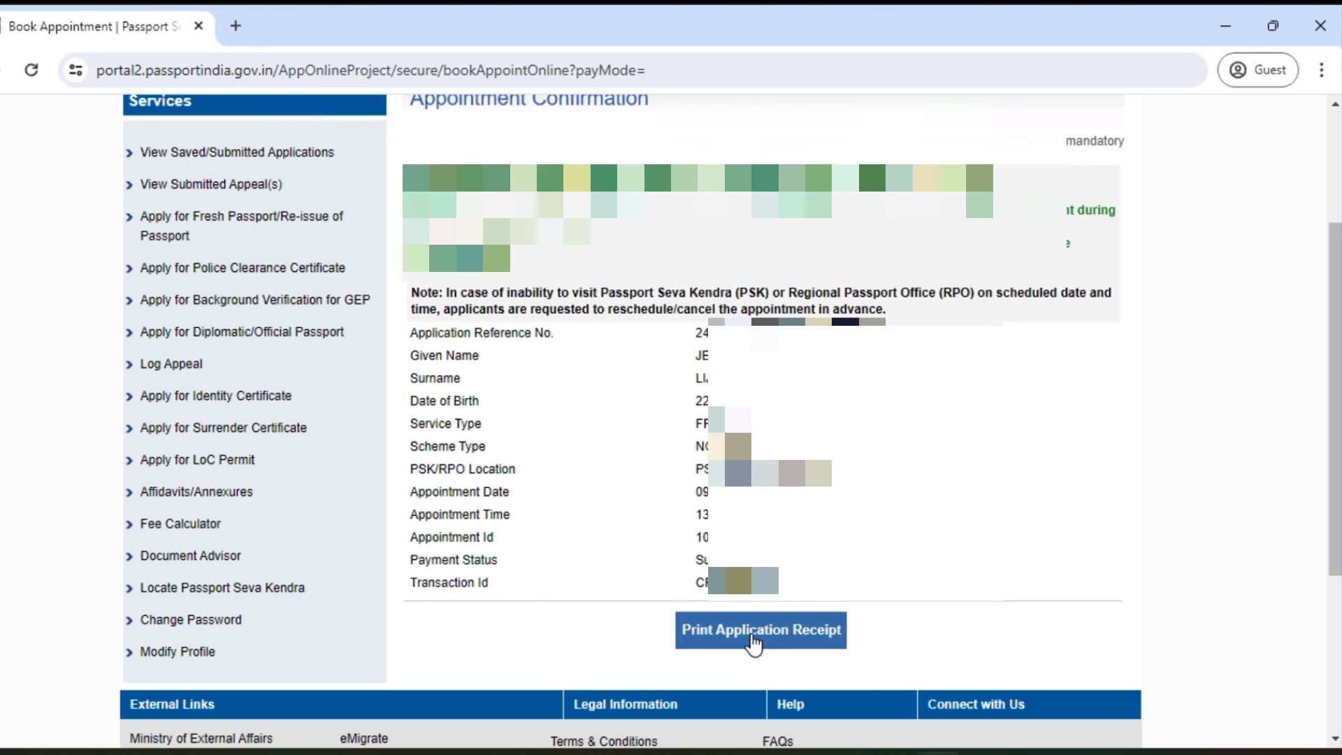
left_click(753, 638)
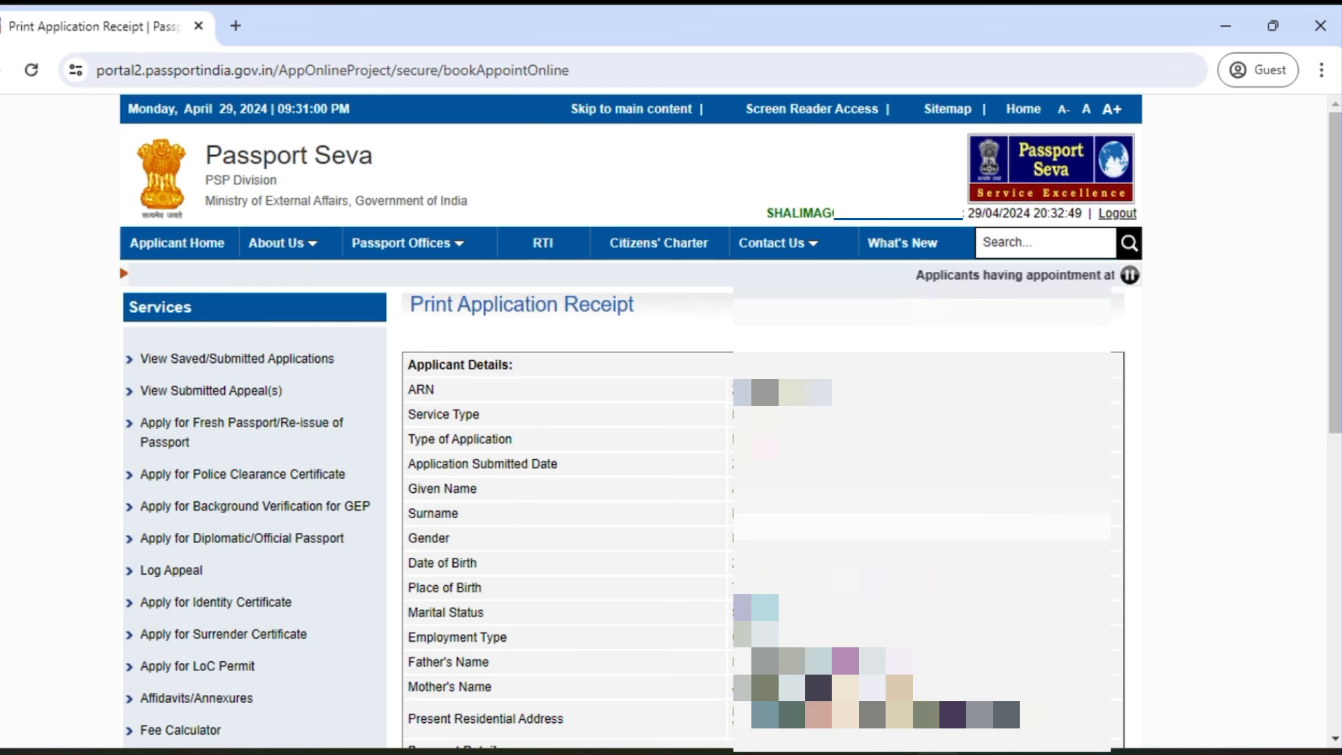
scroll(692, 362, "down", 1)
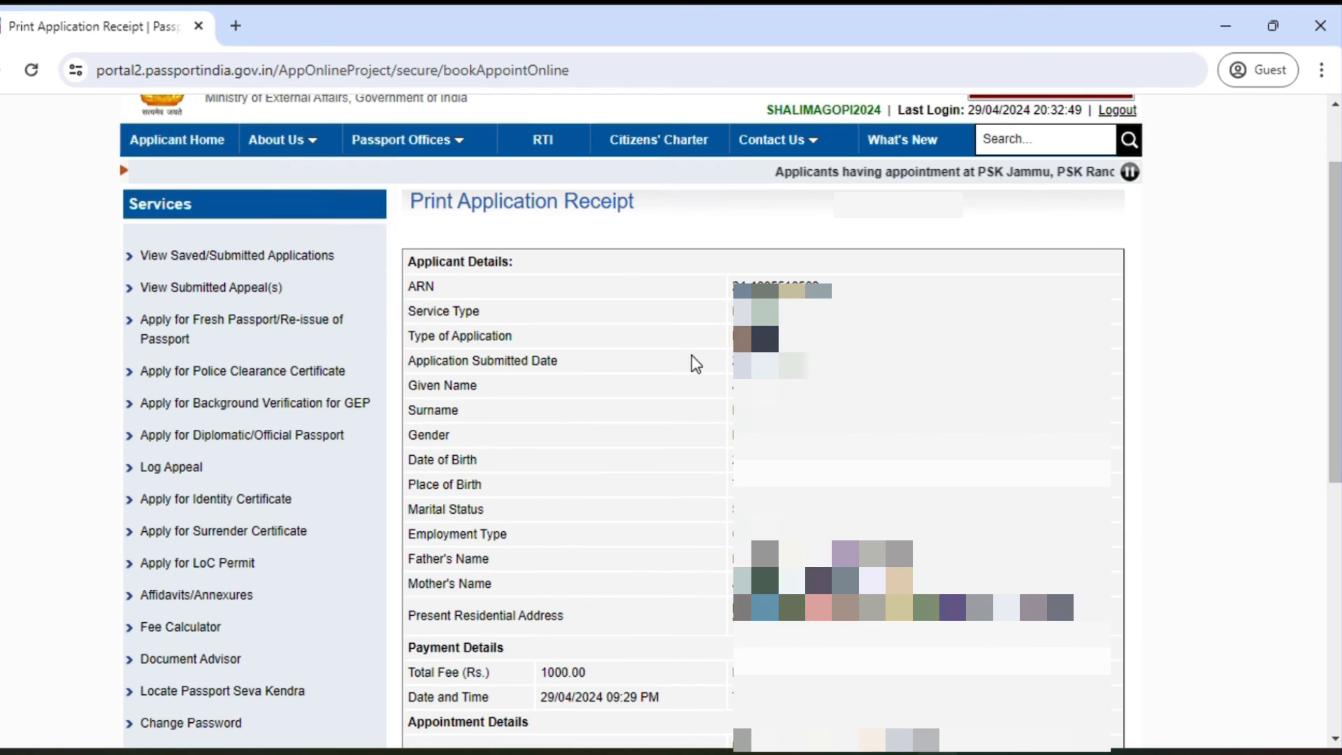
scroll(692, 362, "down", 1)
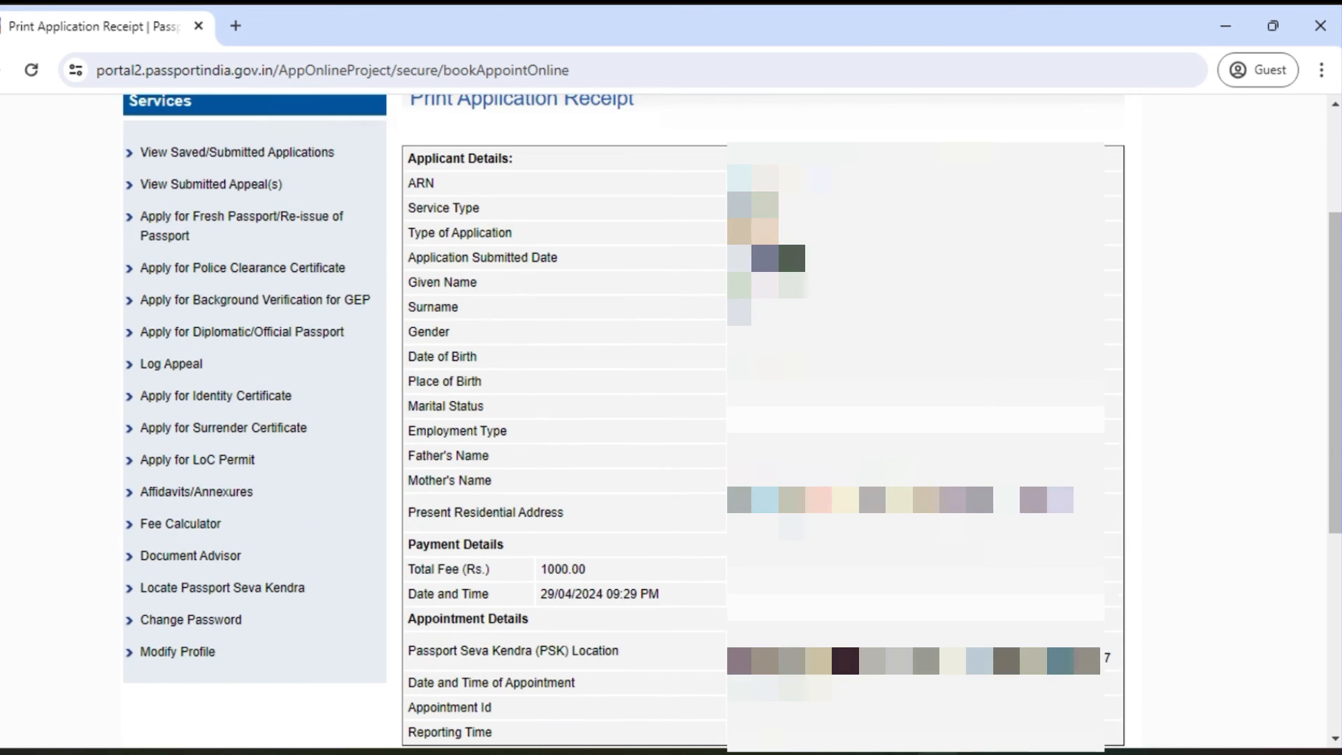